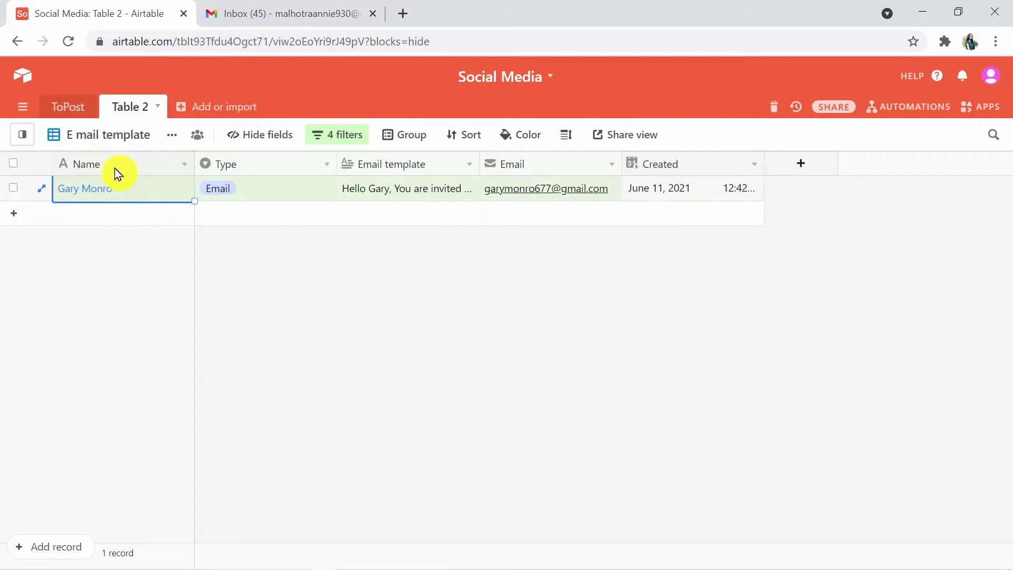
Step: Look over the table's views and the Gmail inbox, then return to Airtable
click(126, 138)
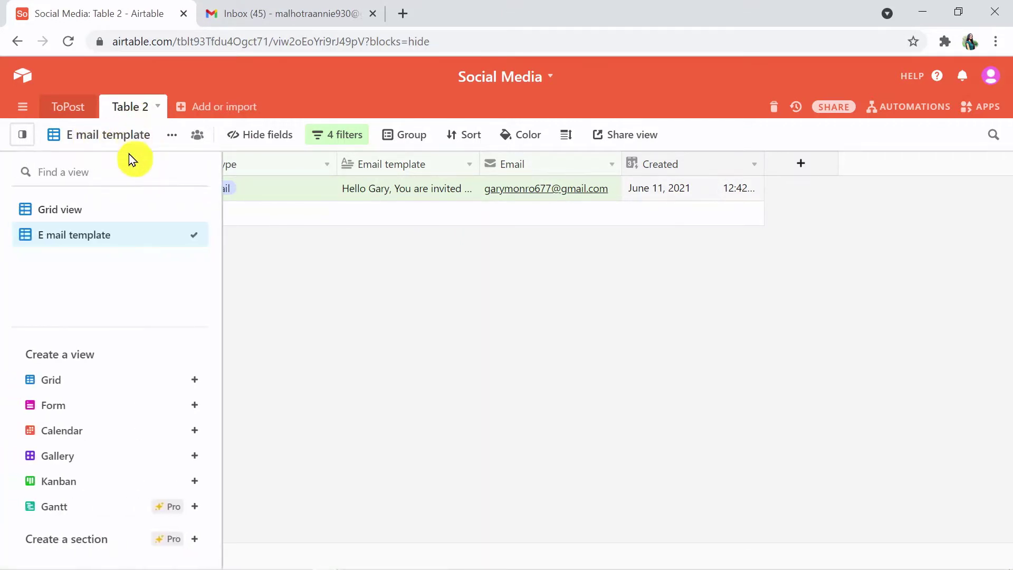
click(272, 250)
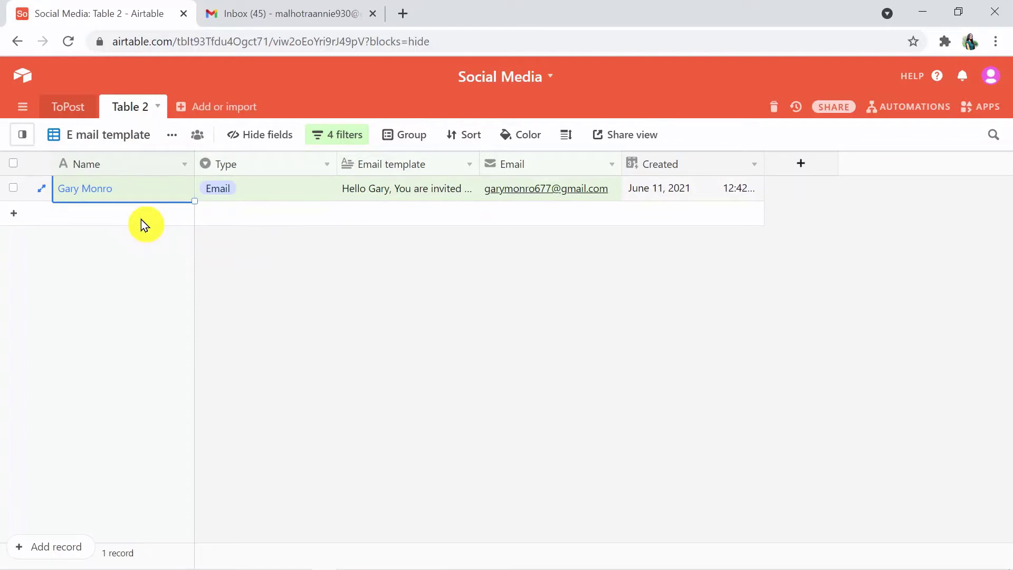
click(294, 15)
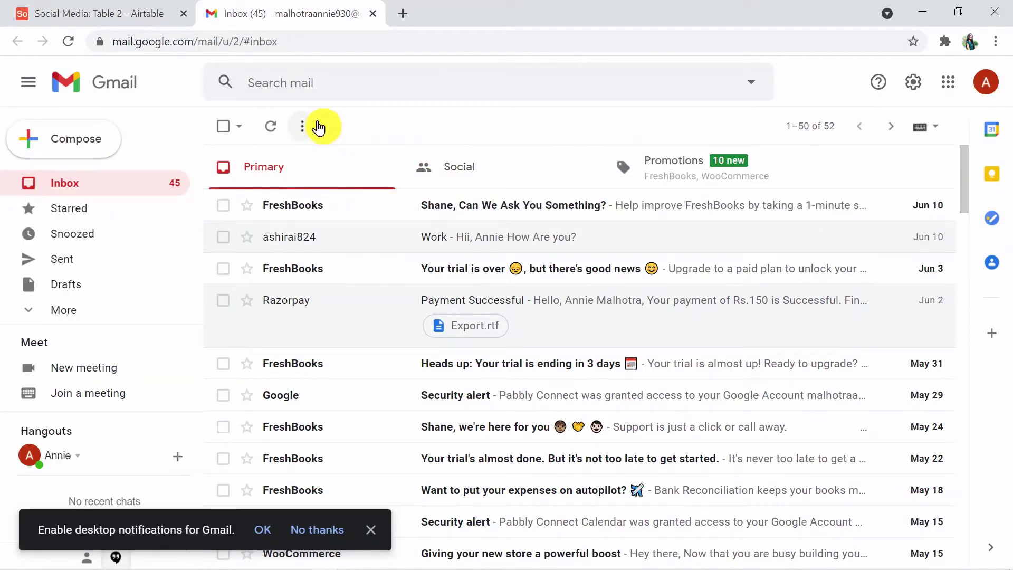
click(141, 11)
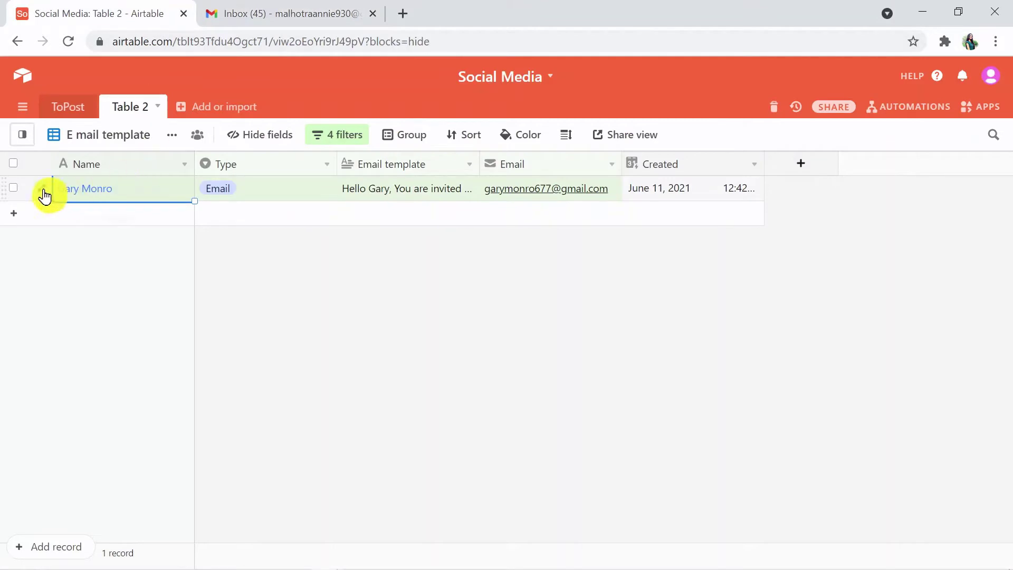
Step: Add a new record with the contact's full name and Type set to Email
click(12, 213)
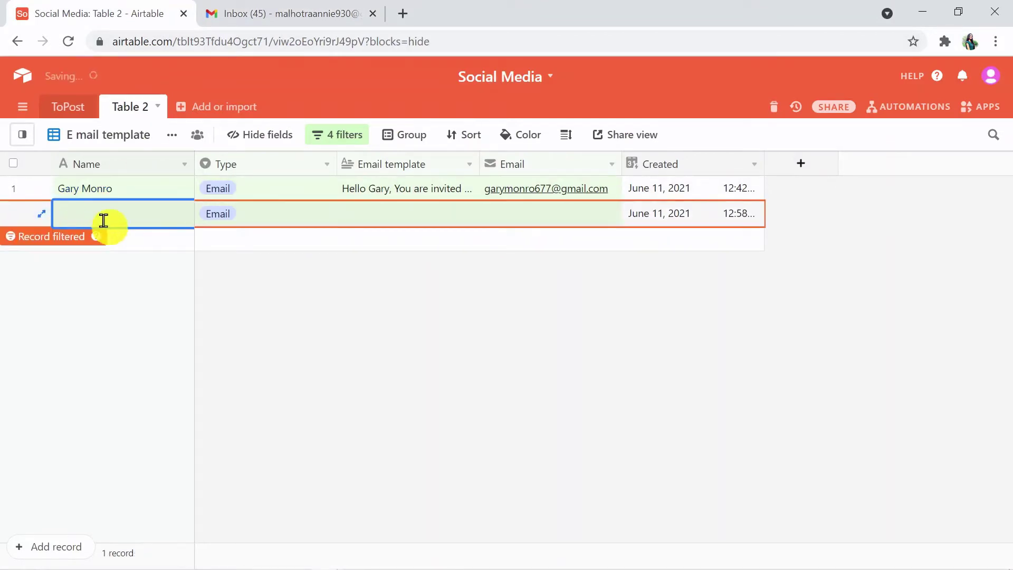
click(73, 211)
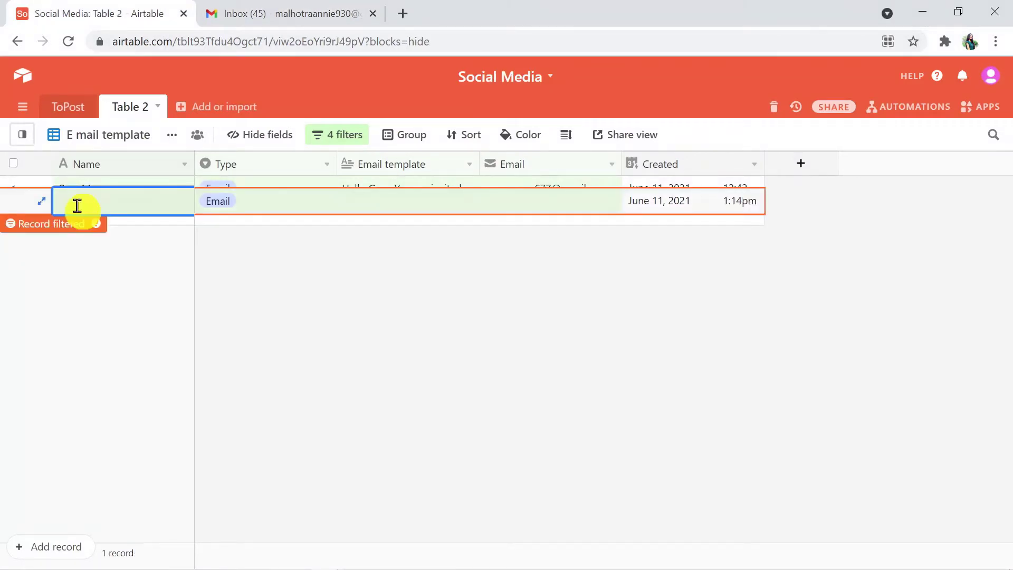
click(226, 204)
click(251, 212)
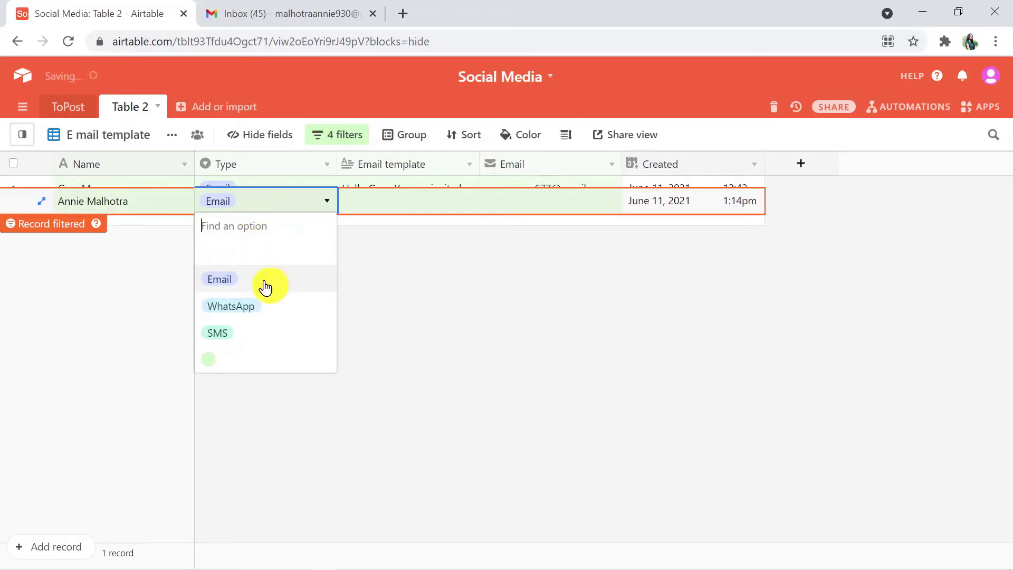
click(262, 289)
Step: Write a webinar invitation as the Email template and enter the recipient's e-mail address
double_click(412, 203)
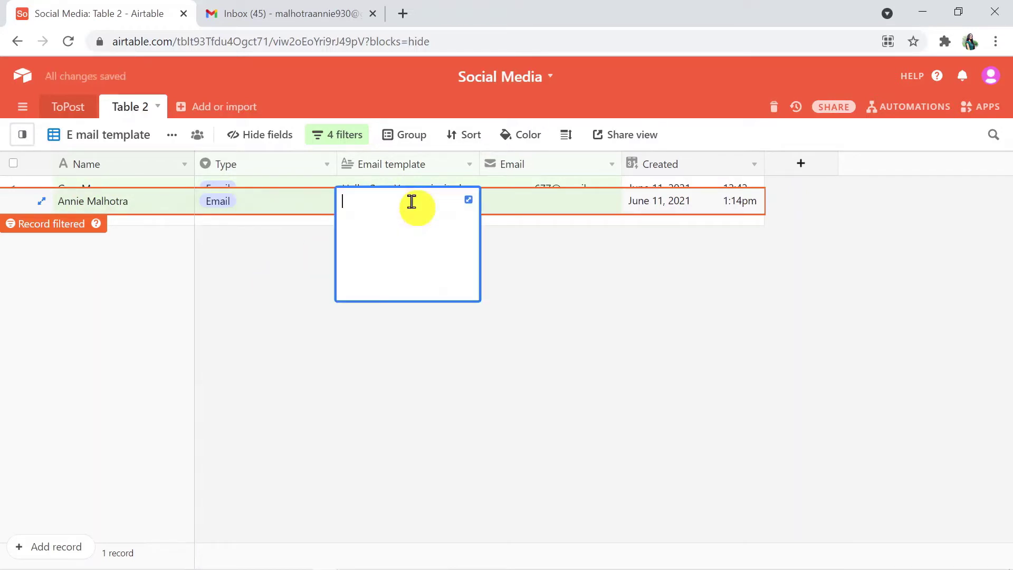
text(Hello Annie)
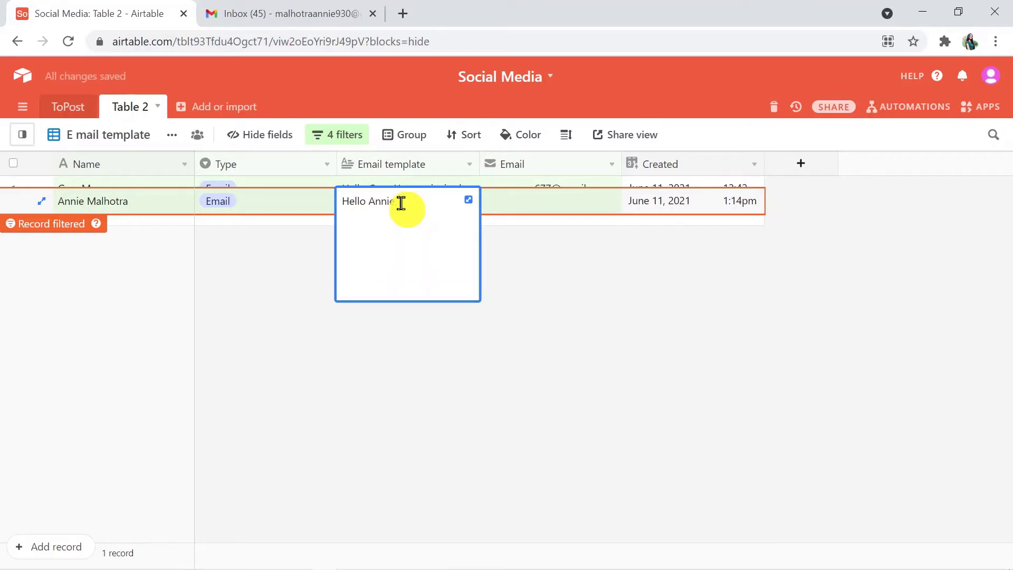
text(, You are invited for)
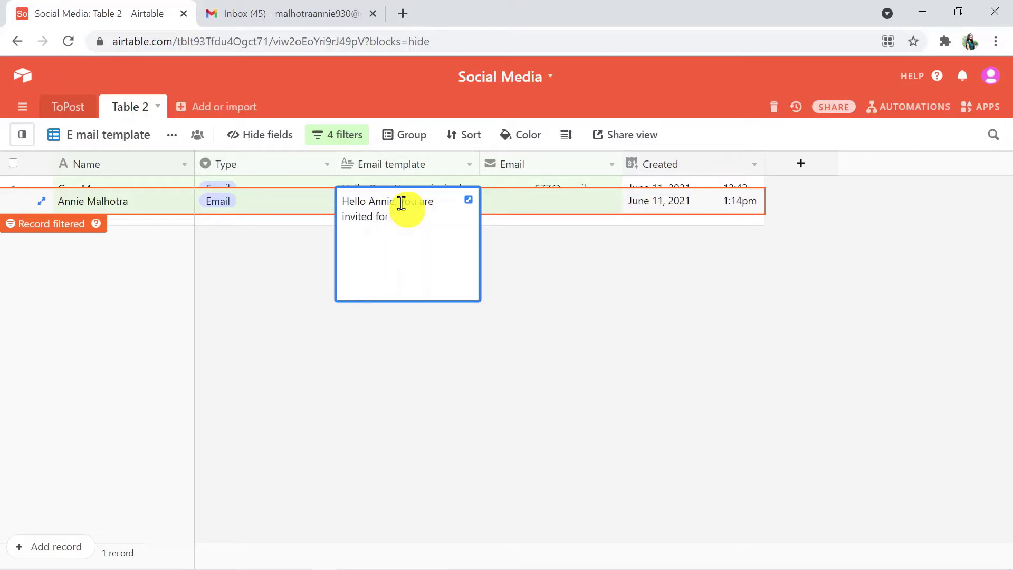
text( Webinar)
click(515, 208)
click(514, 208)
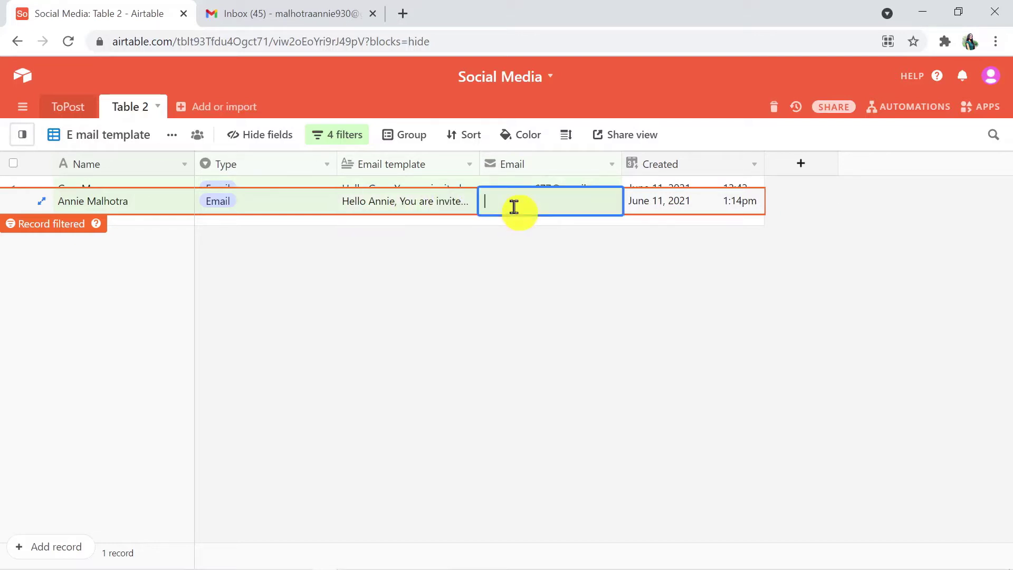
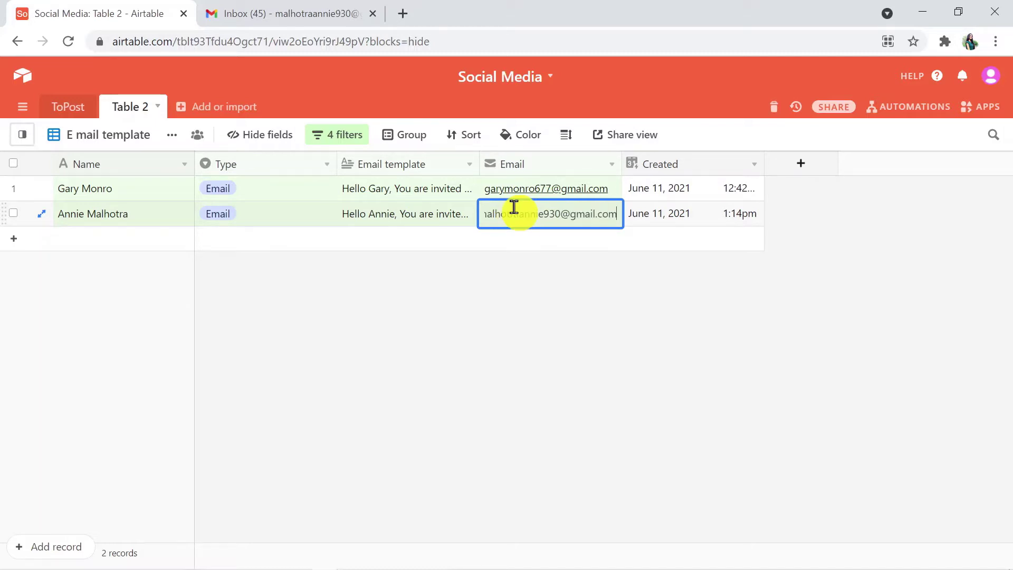
Step: Confirm the address entry, then open the new 'Work' webinar invitation email in Gmail
click(648, 245)
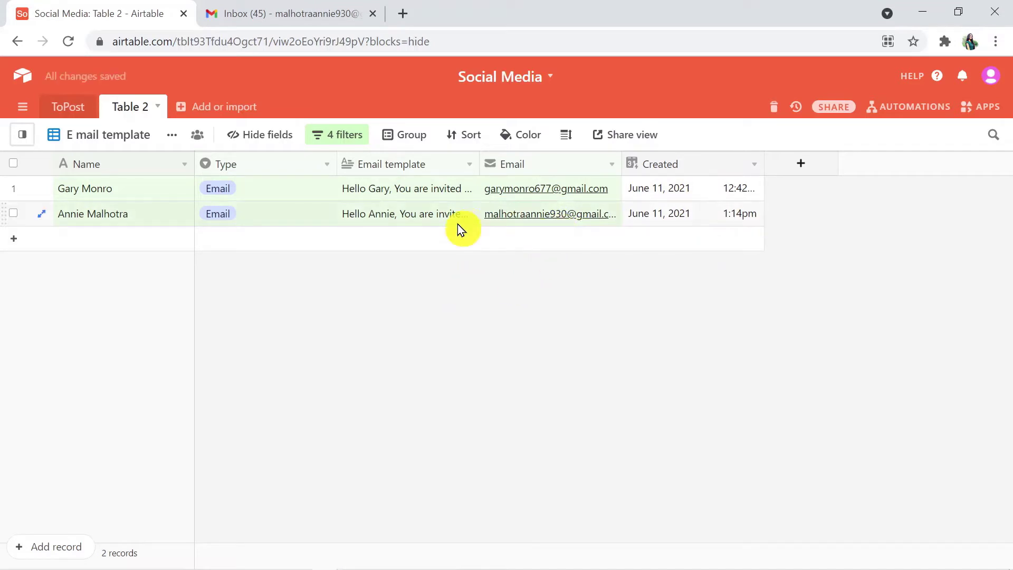
click(341, 12)
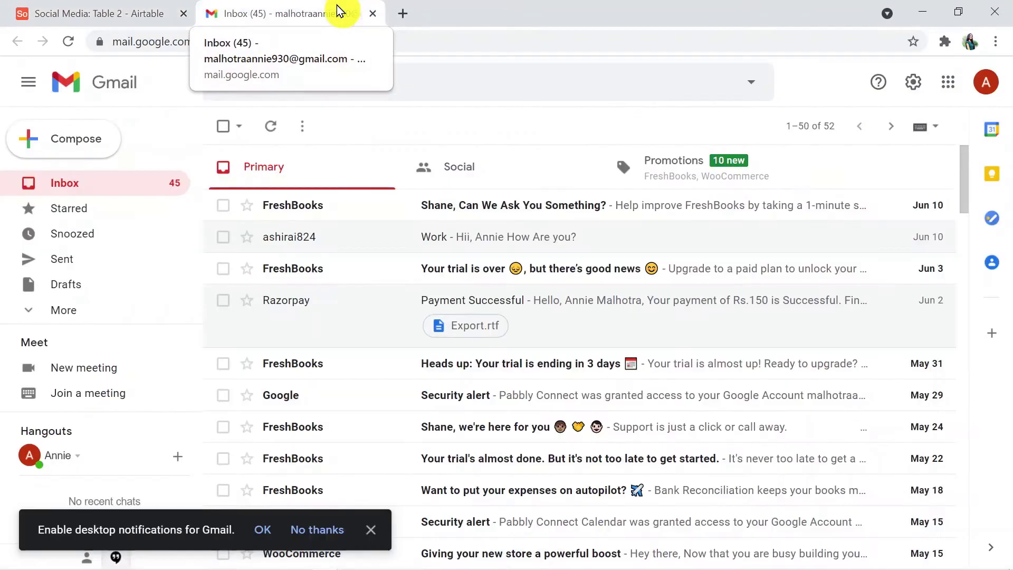
click(296, 42)
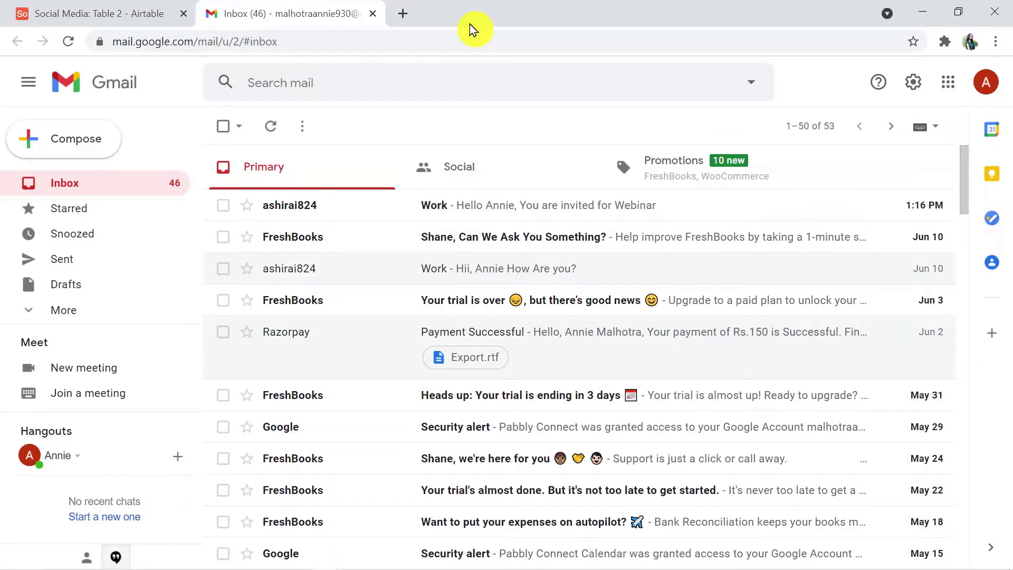
click(508, 212)
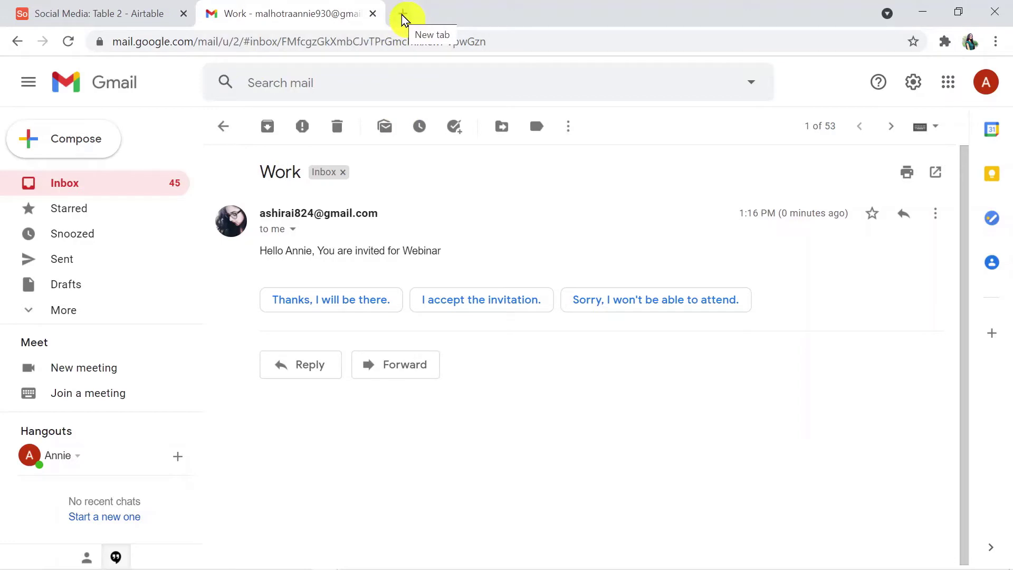
Step: Load pabbly.com in a new Chrome tab
click(403, 16)
click(270, 45)
key(BackSpace)
key(BackSpace)
key(BackSpace)
key(BackSpace)
key(BackSpace)
key(BackSpace)
key(BackSpace)
key(BackSpace)
key(BackSpace)
key(BackSpace)
key(BackSpace)
key(BackSpace)
key(BackSpace)
key(BackSpace)
key(BackSpace)
key(BackSpace)
key(BackSpace)
key(BackSpace)
key(BackSpace)
key(BackSpace)
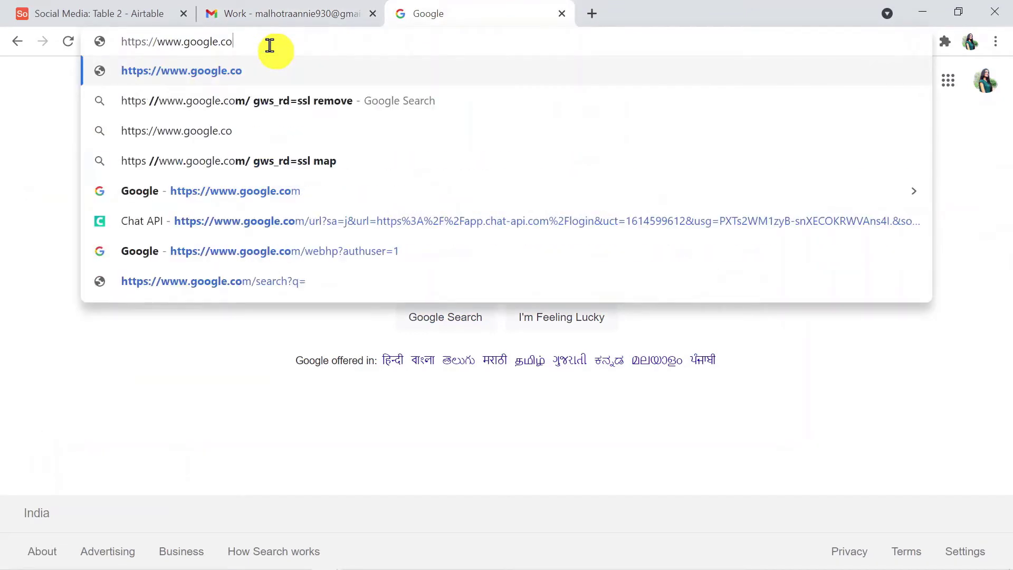
key(BackSpace)
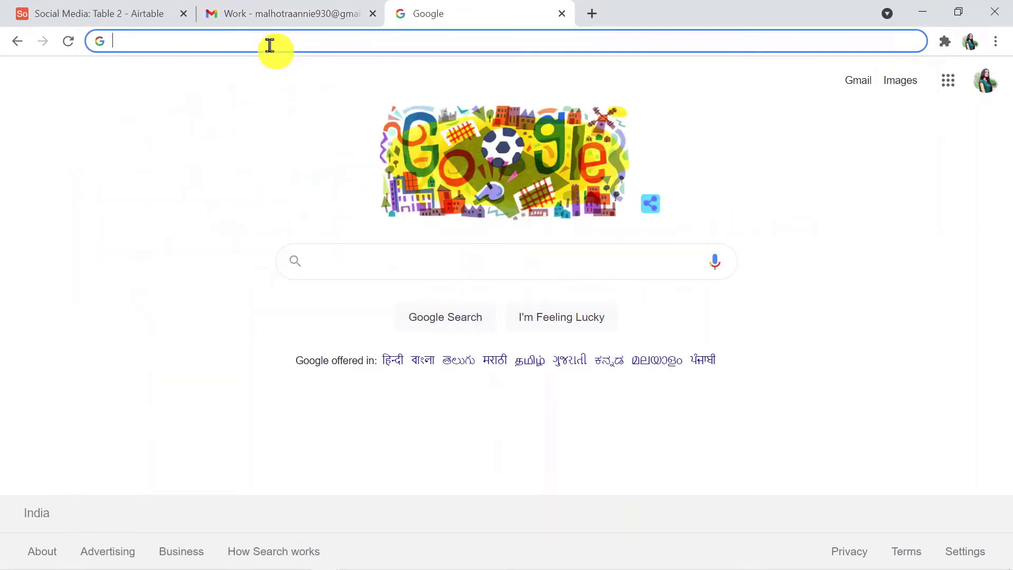
text(pabbl)
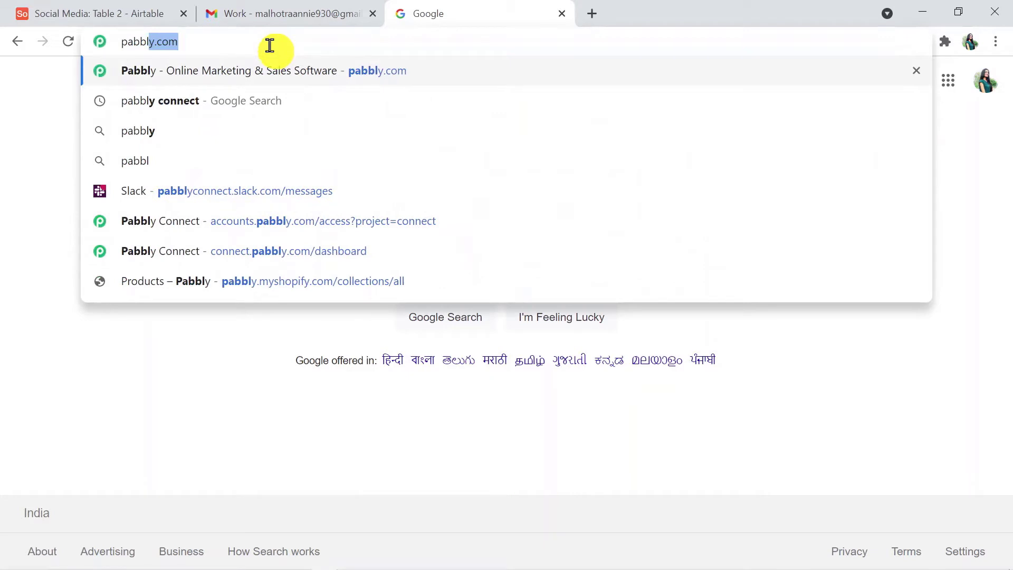
text(y.c)
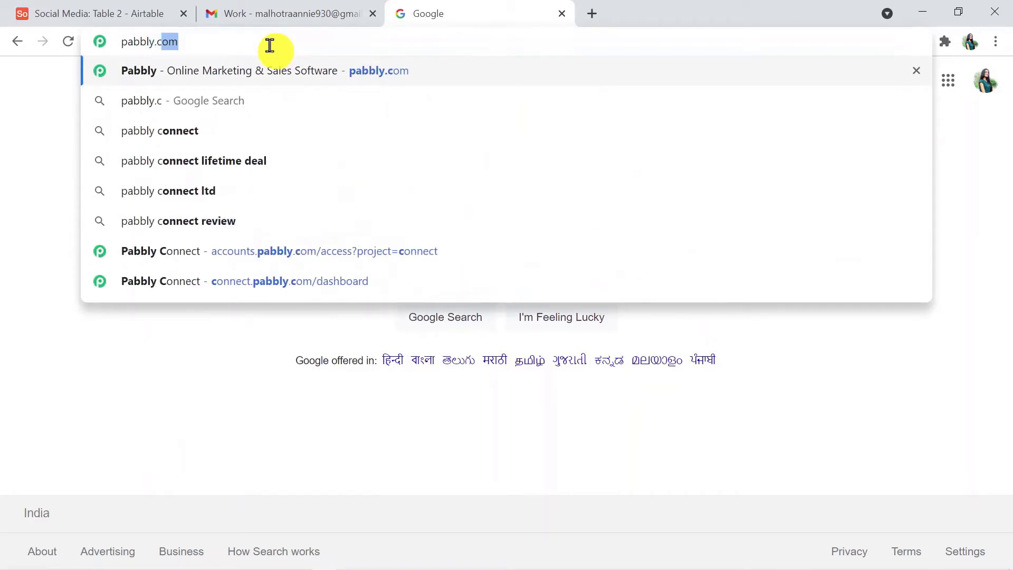
text(om)
key(Return)
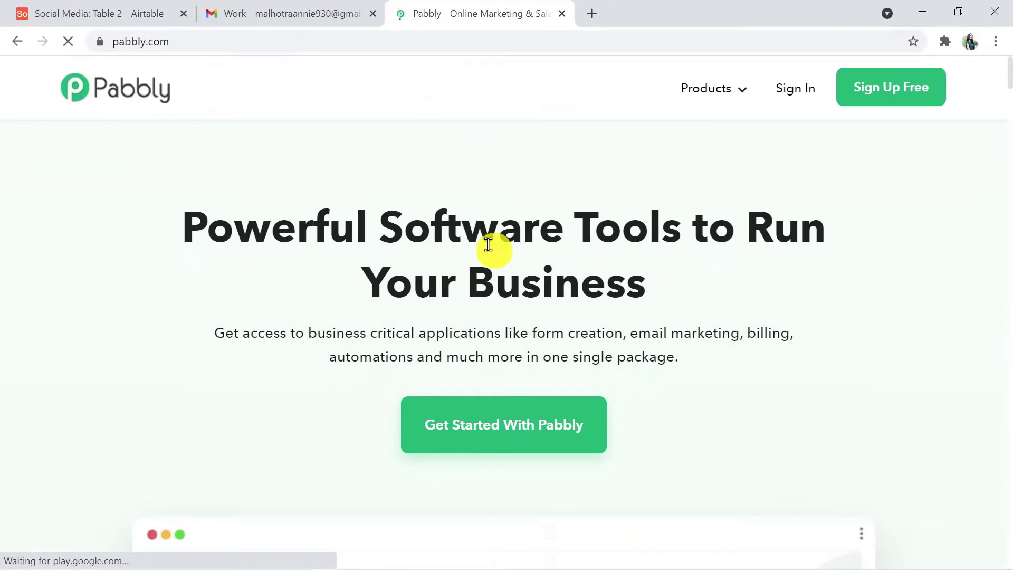
Step: Go from the Connect product page through sign-in and launch Pabbly Connect from the apps list
mouse_move(724, 100)
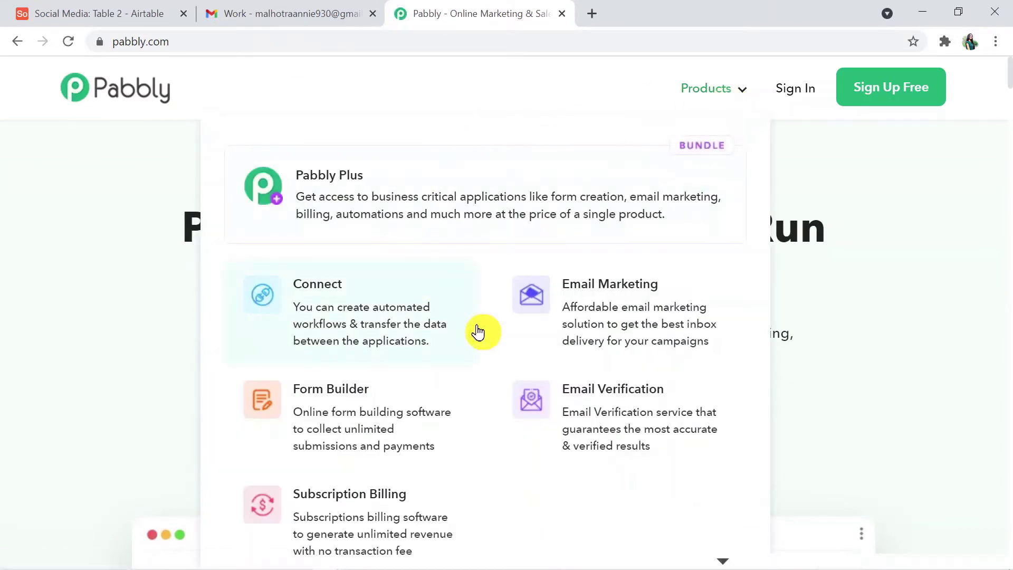
click(423, 319)
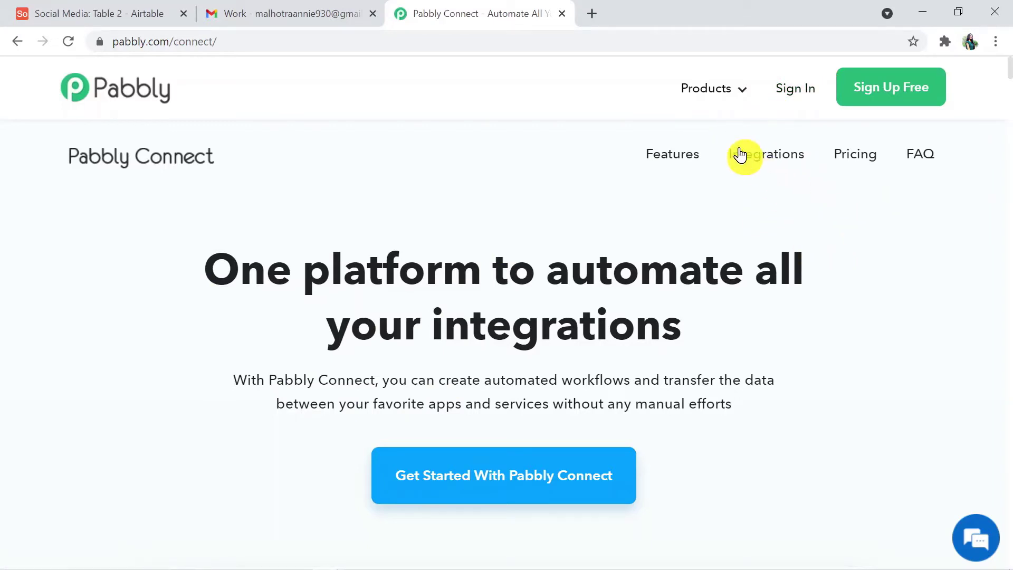
click(793, 91)
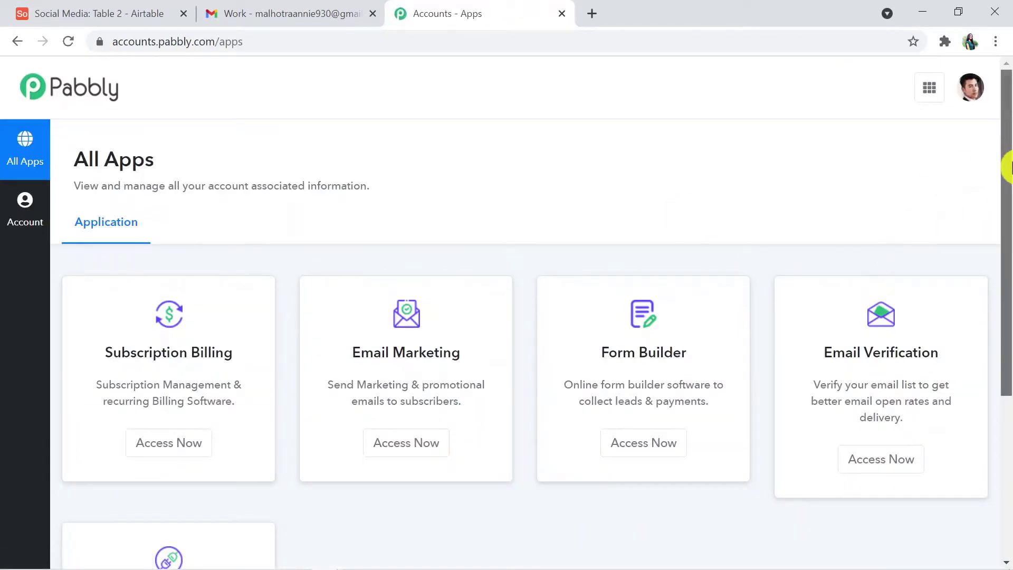
drag(1009, 167, 1008, 384)
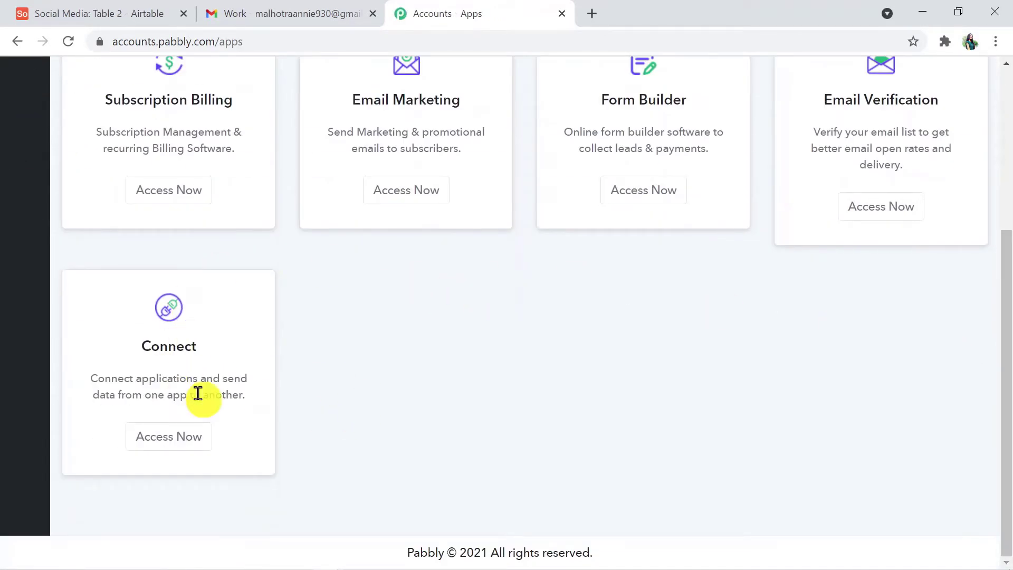
click(178, 446)
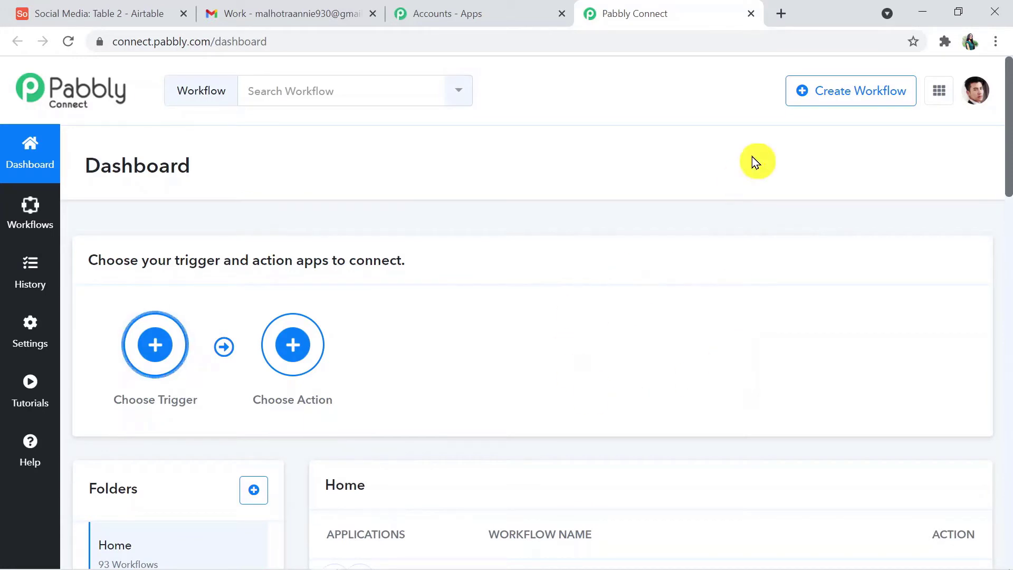
Step: Create a new workflow named 'Airtable to Gmail'
click(851, 98)
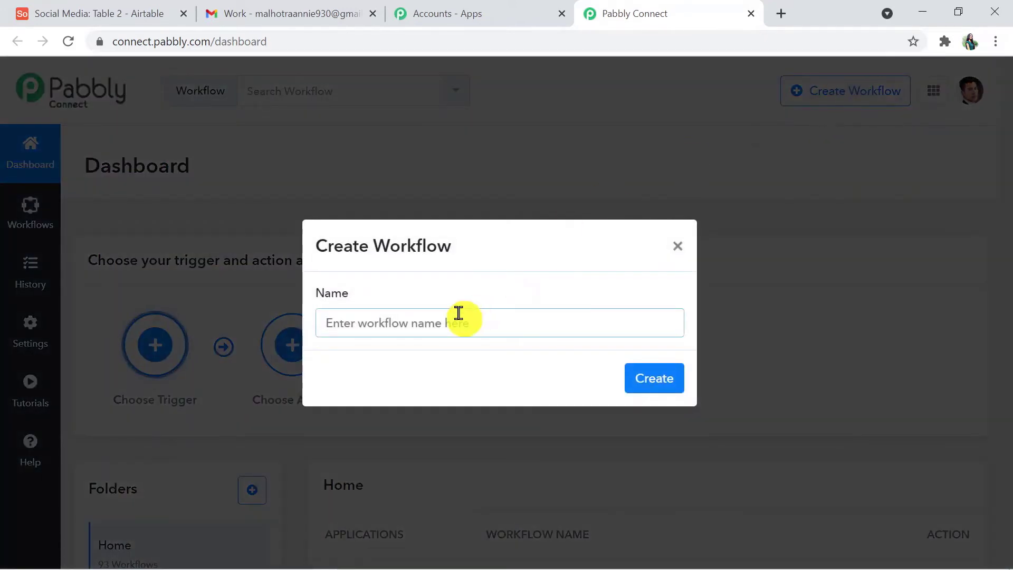
text(A)
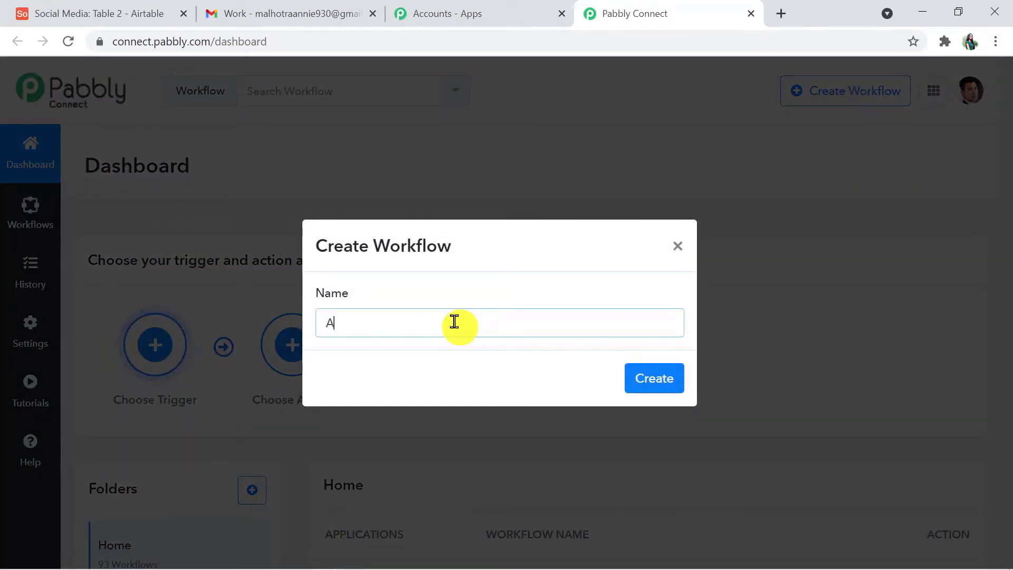
text(irtable to )
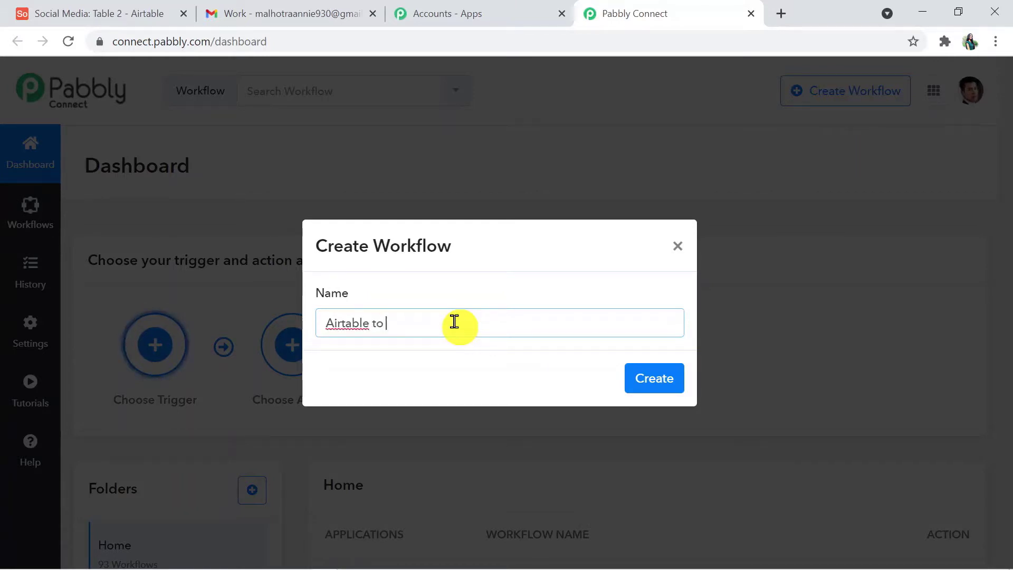
text(Gmail)
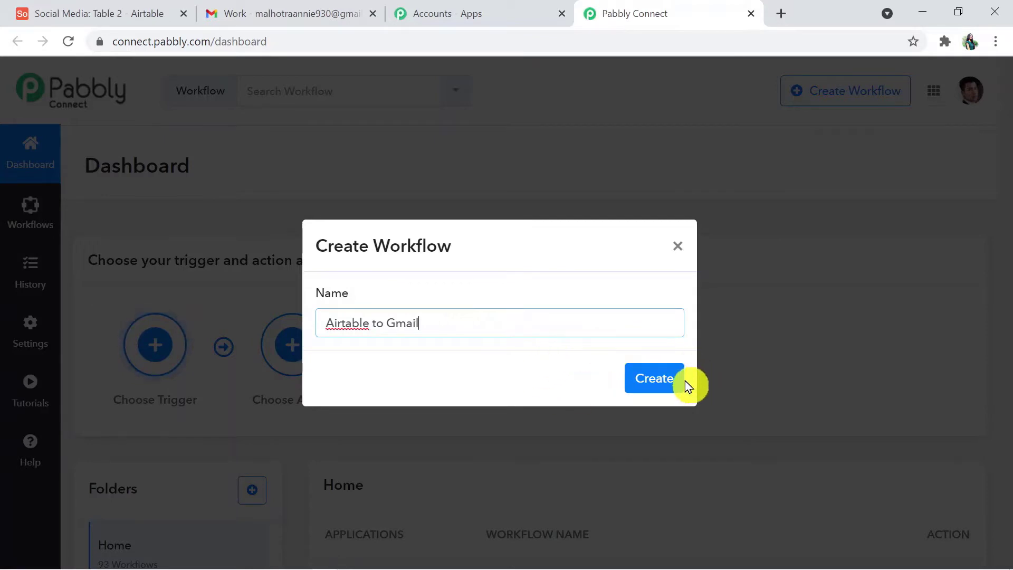
click(675, 377)
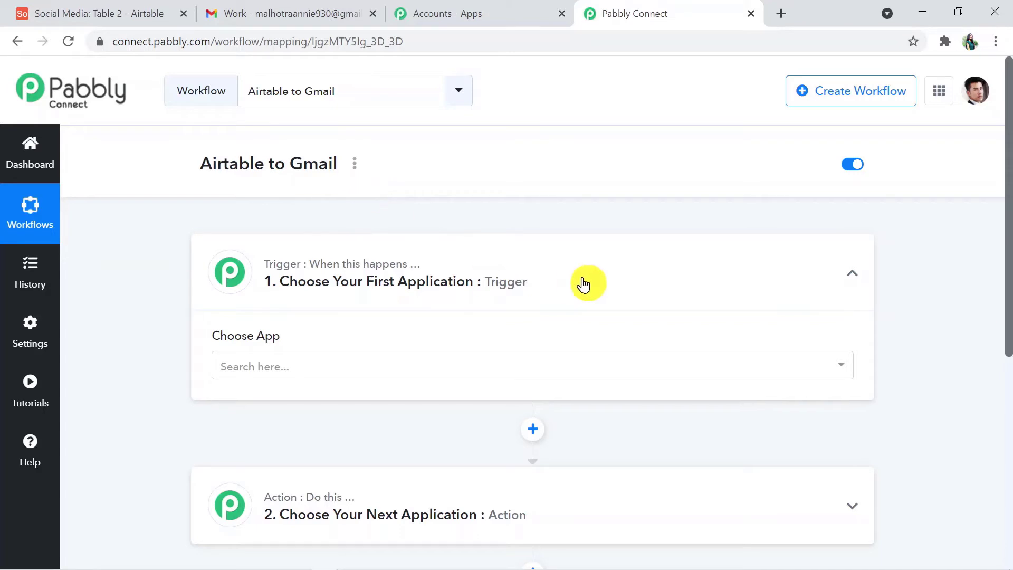
Step: Expand the Action card and review the empty trigger and action steps
drag(1006, 208, 1008, 314)
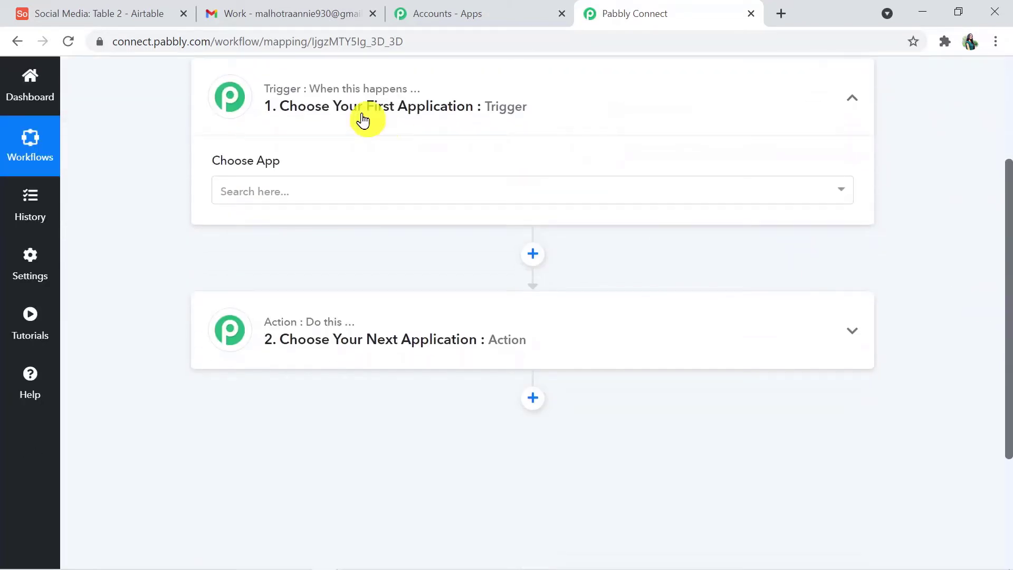
click(334, 318)
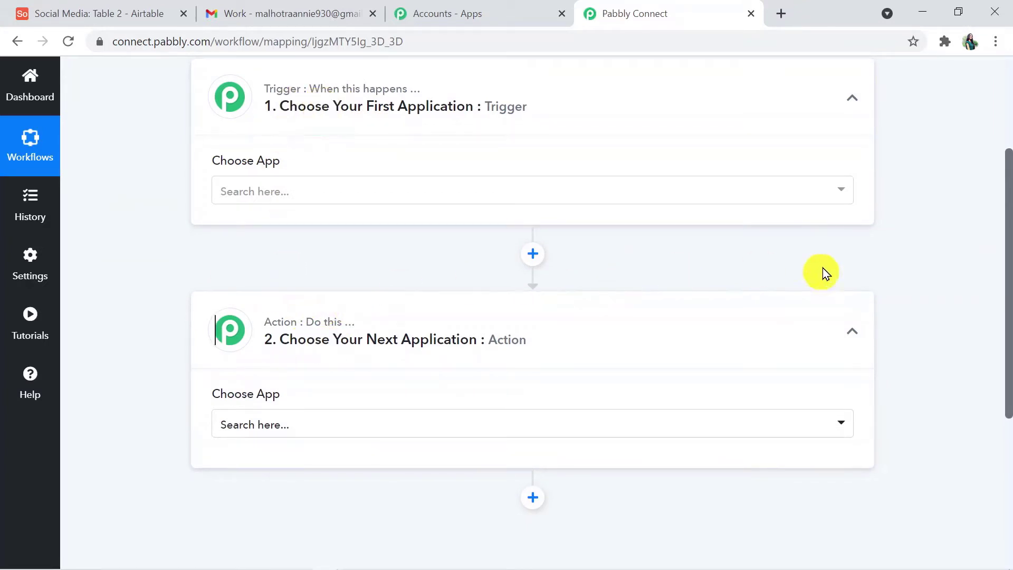
key(ctrl+a)
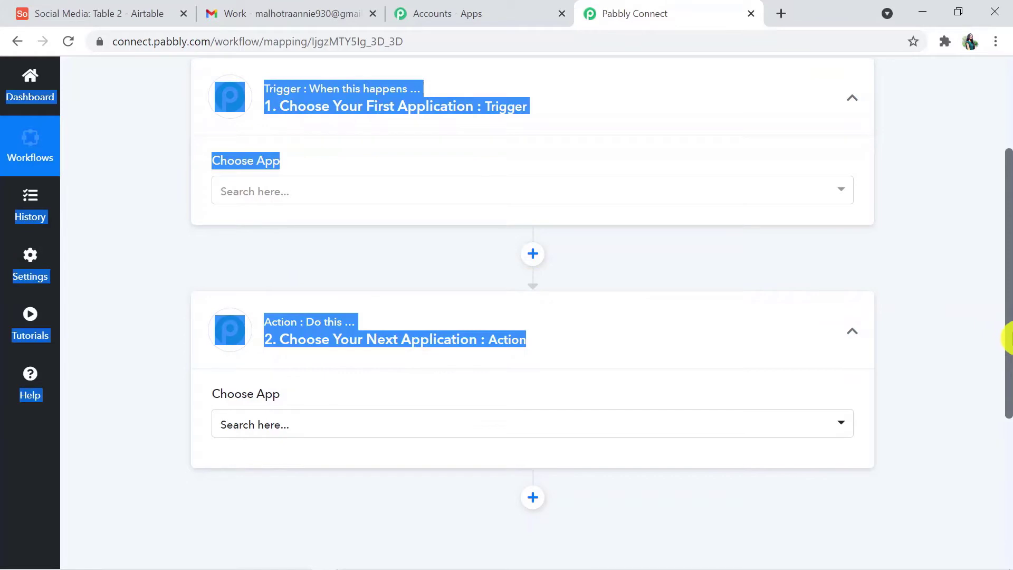
drag(1008, 338, 1007, 290)
click(961, 296)
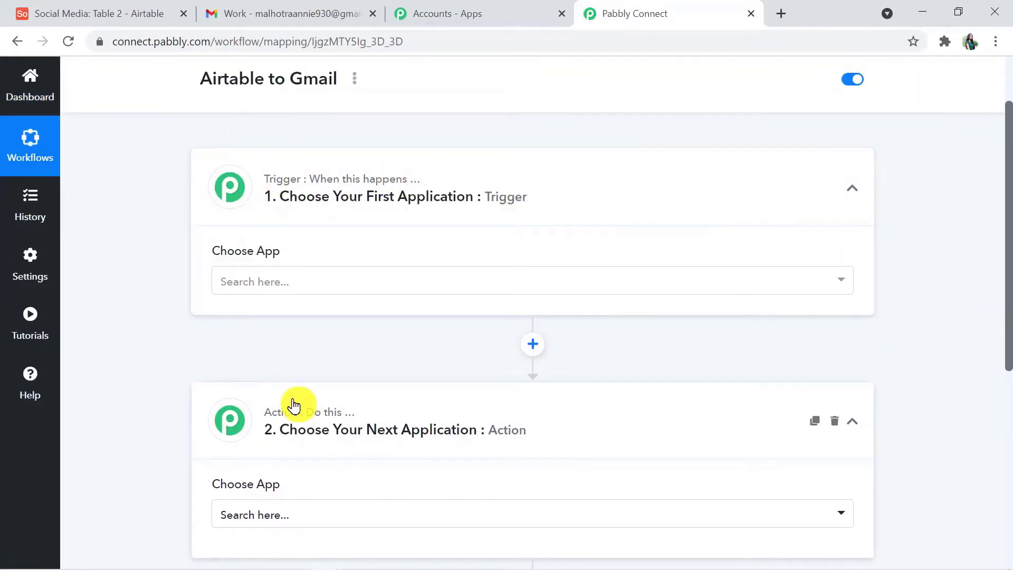
mouse_move(349, 417)
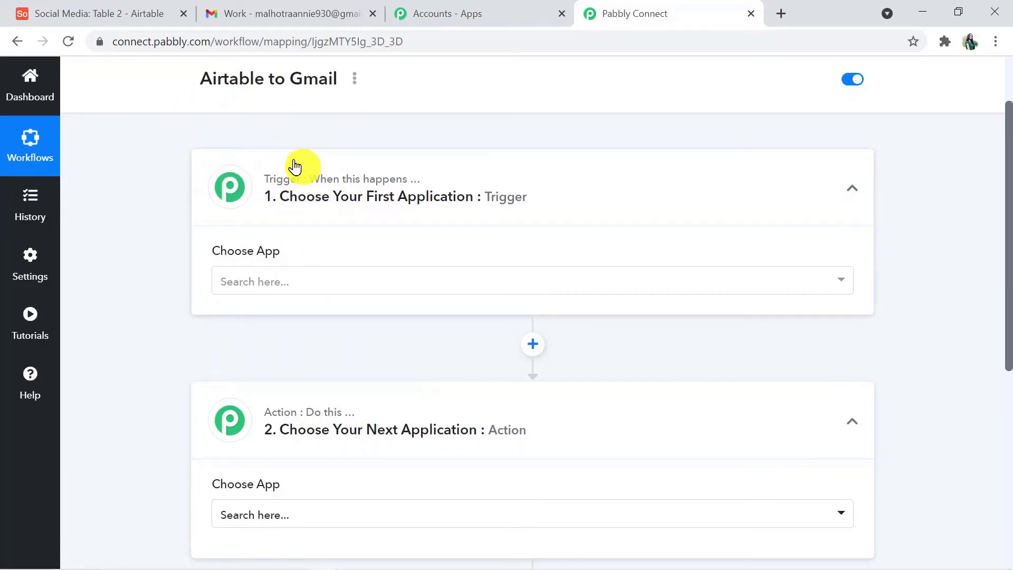
mouse_move(306, 180)
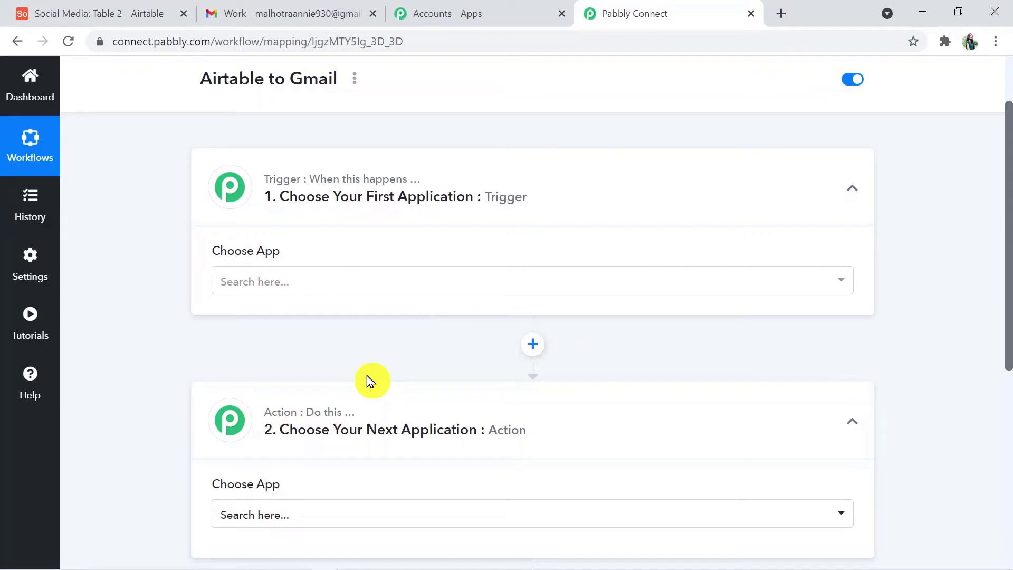
drag(1008, 235, 1008, 296)
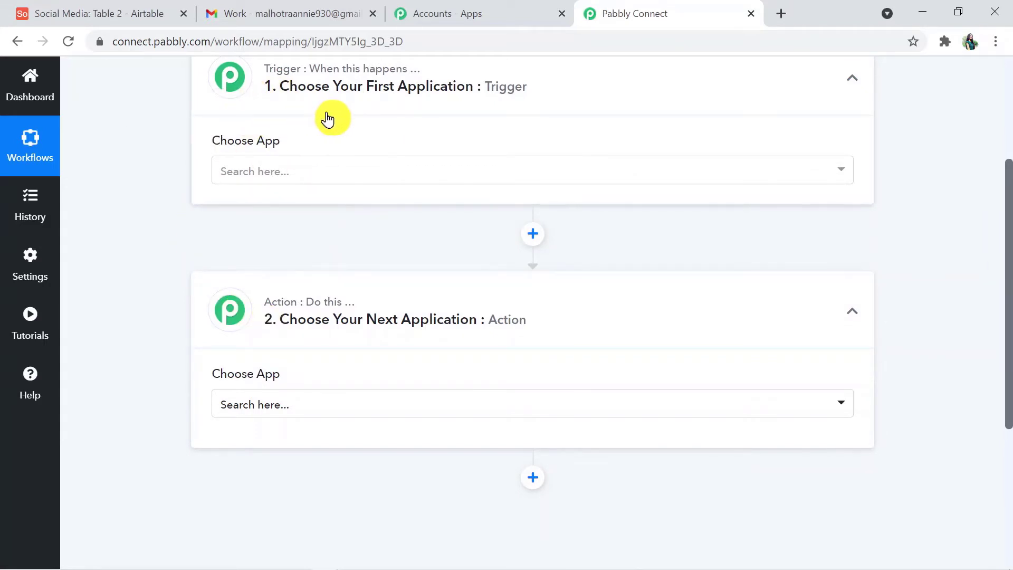
drag(1009, 344, 1008, 281)
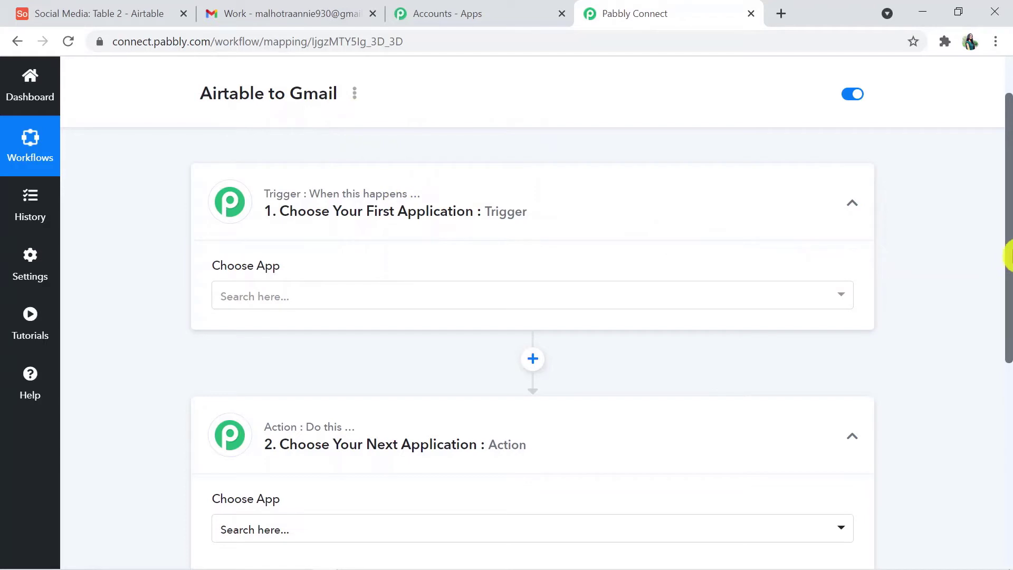
drag(1008, 257, 1009, 333)
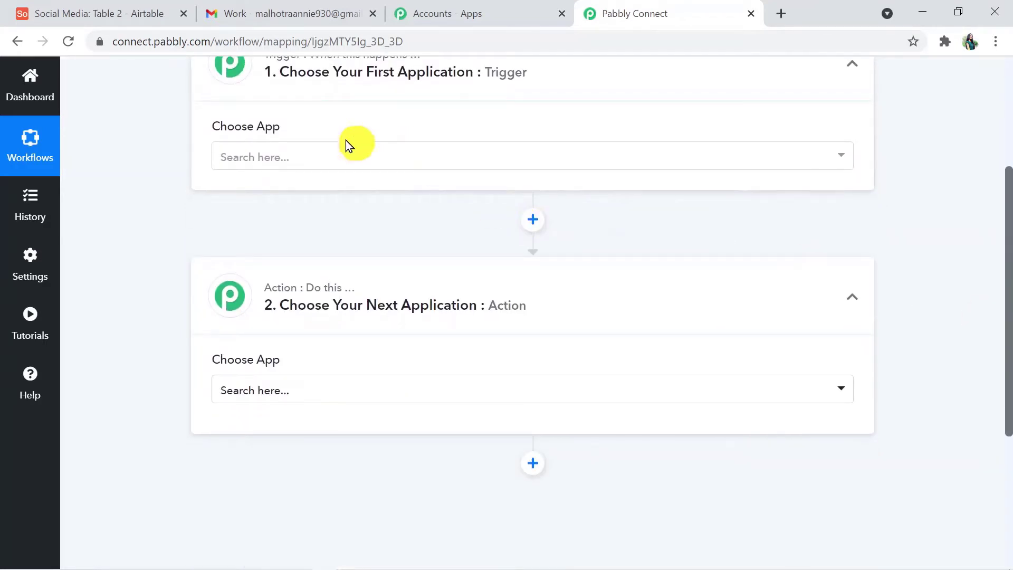
Step: Set the trigger app to Airtable with the New Record in View event
click(393, 159)
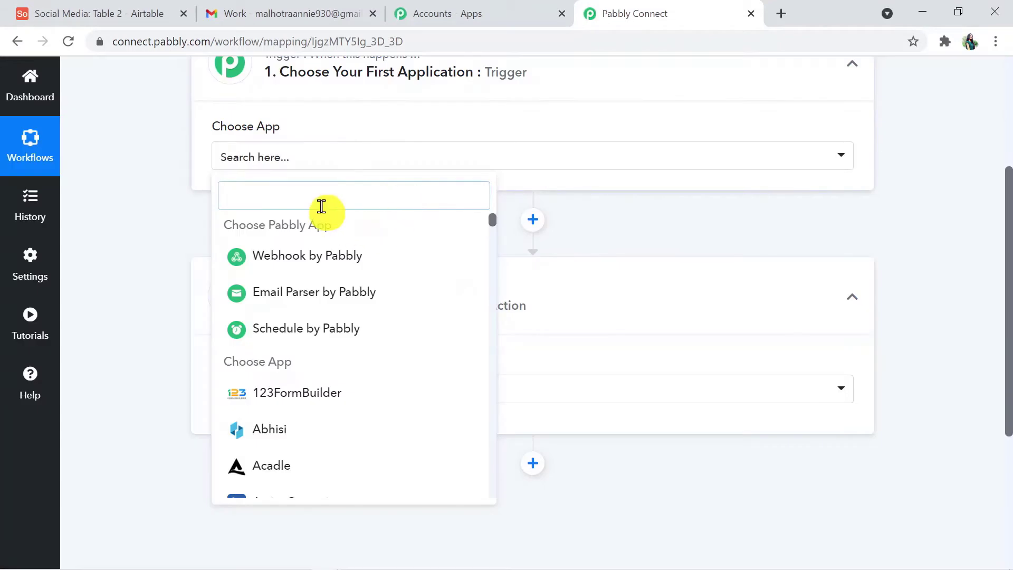
text(Airt)
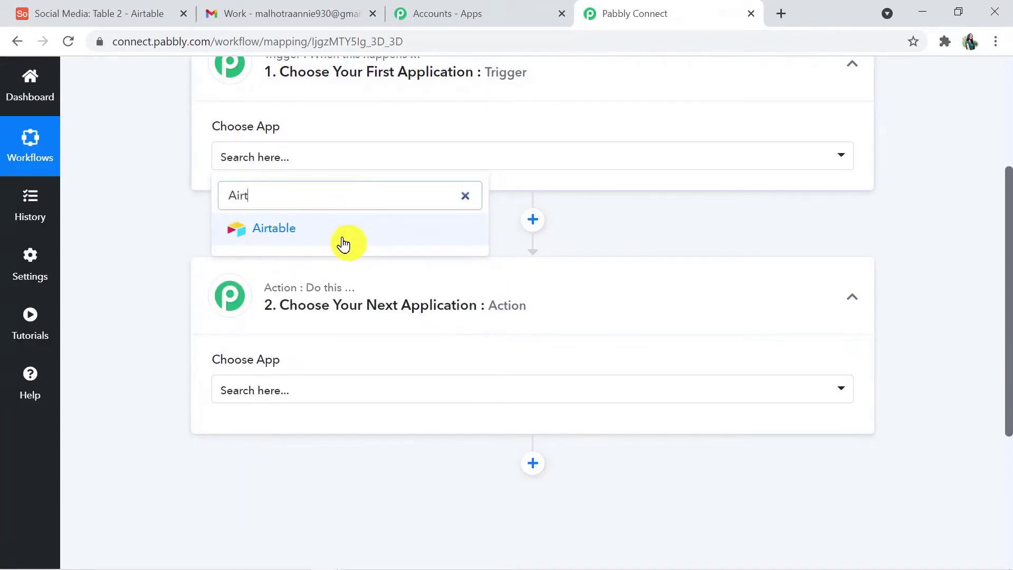
click(343, 240)
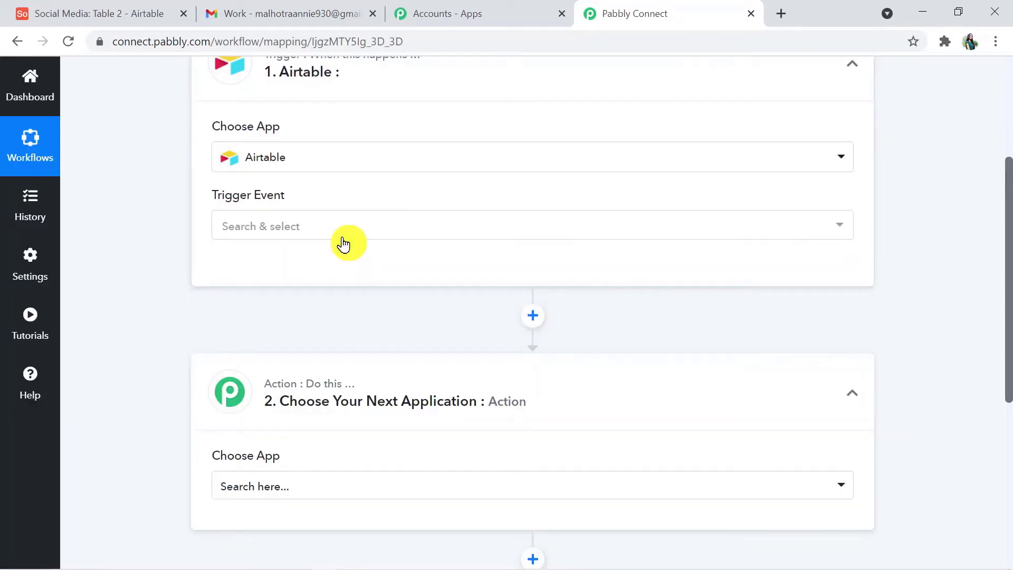
click(300, 222)
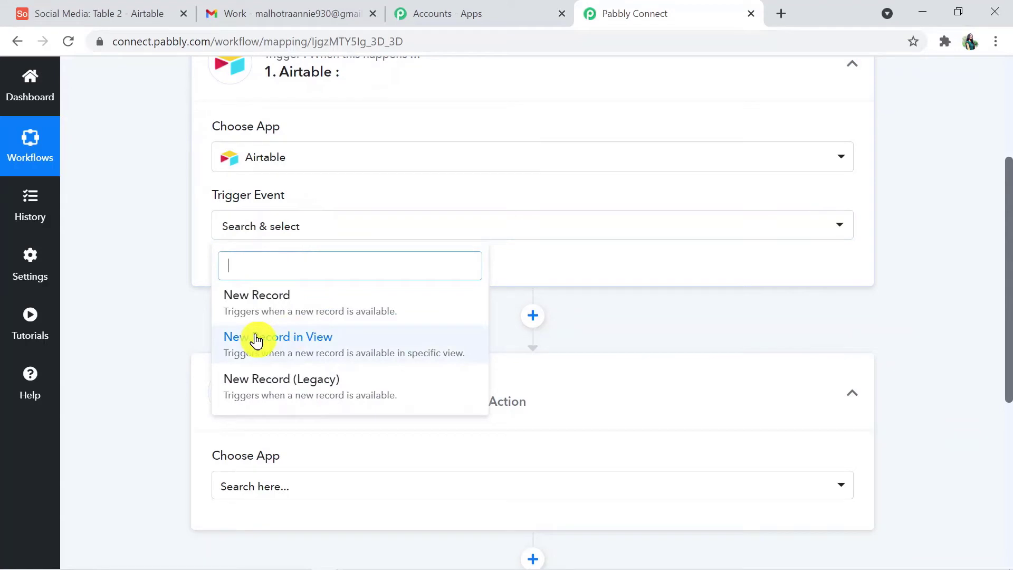
click(286, 337)
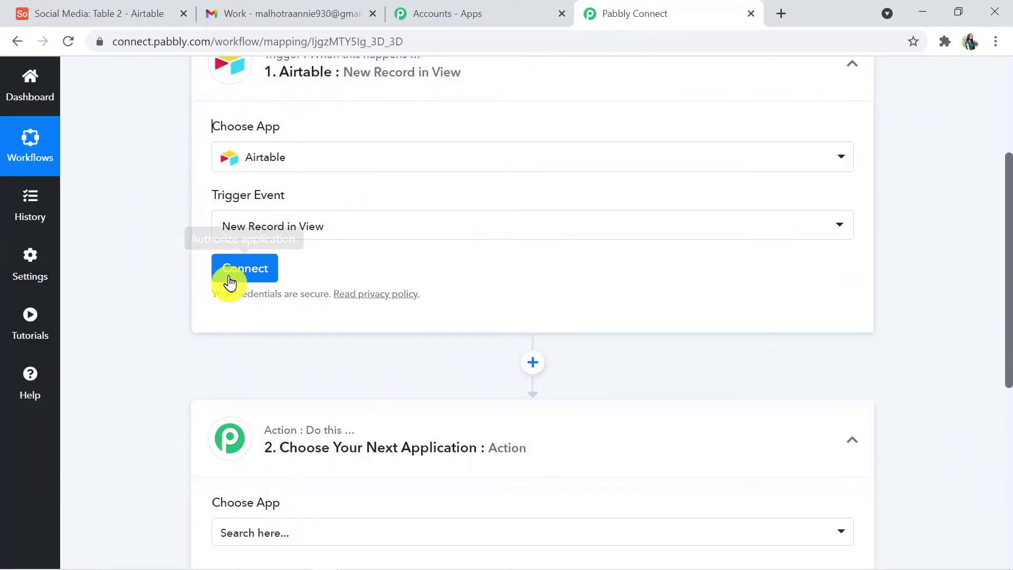
click(258, 278)
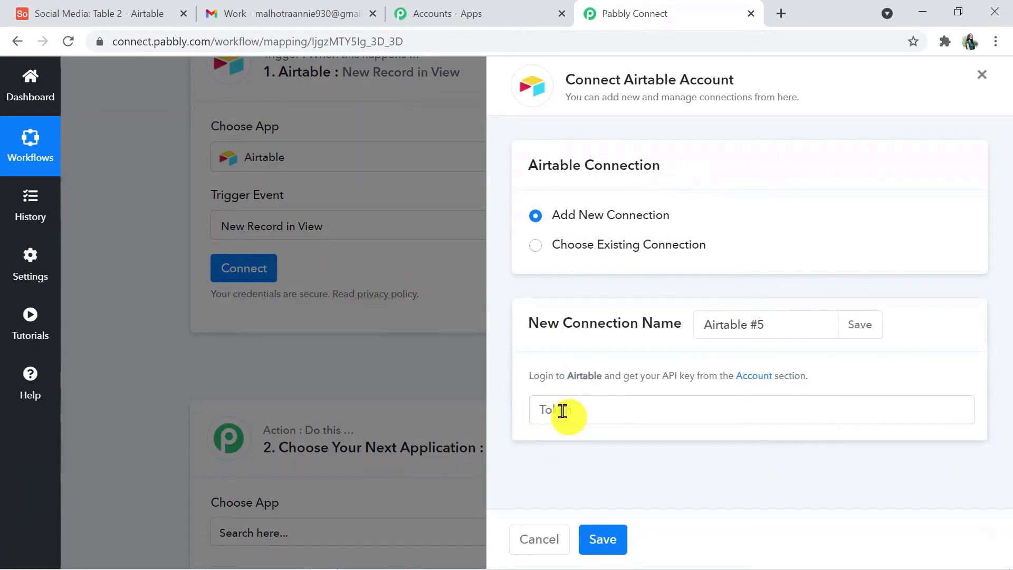
click(761, 379)
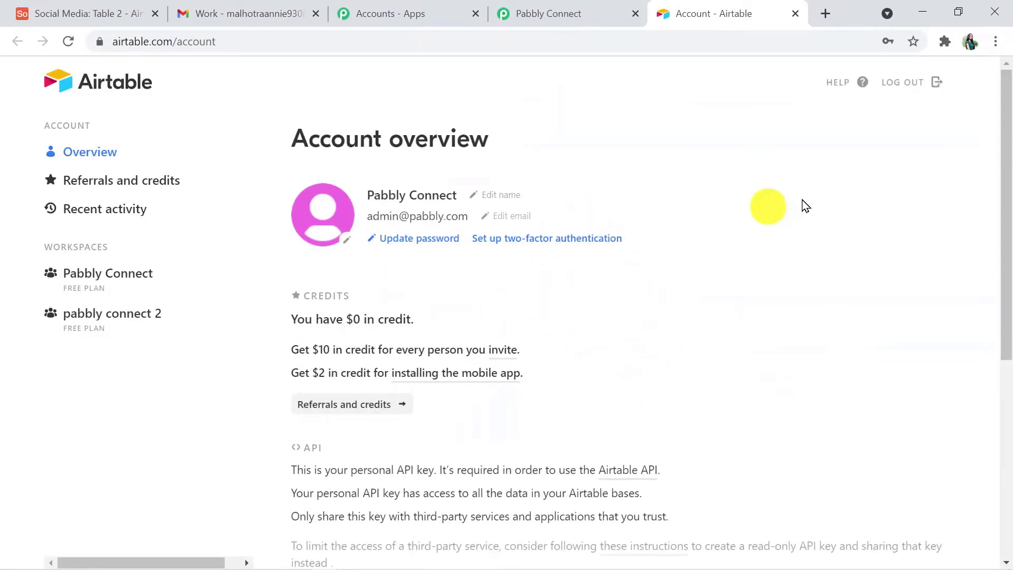
Step: Reveal and copy the personal API key, then focus Pabbly's Token field
drag(1008, 235, 1005, 335)
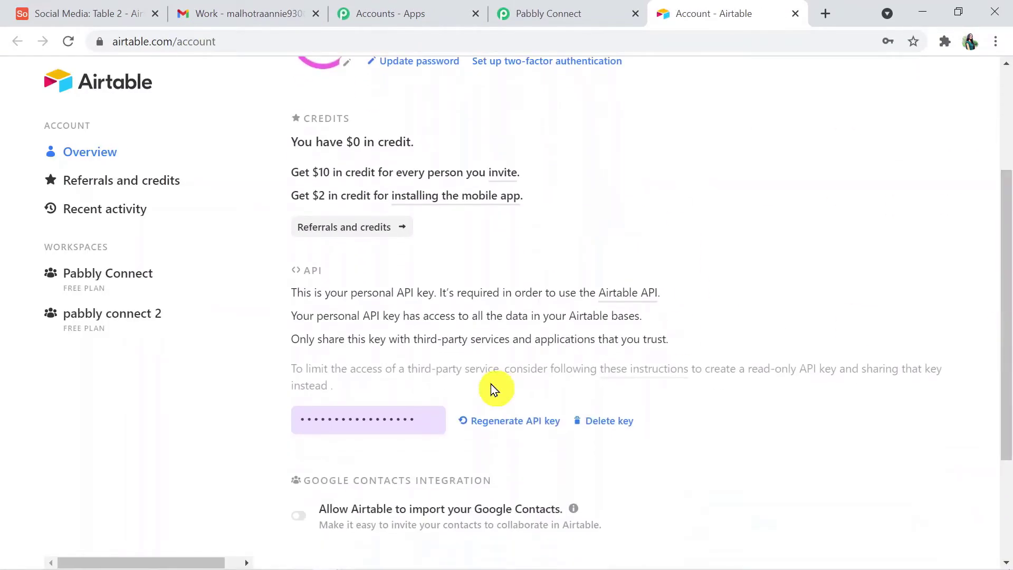
click(418, 422)
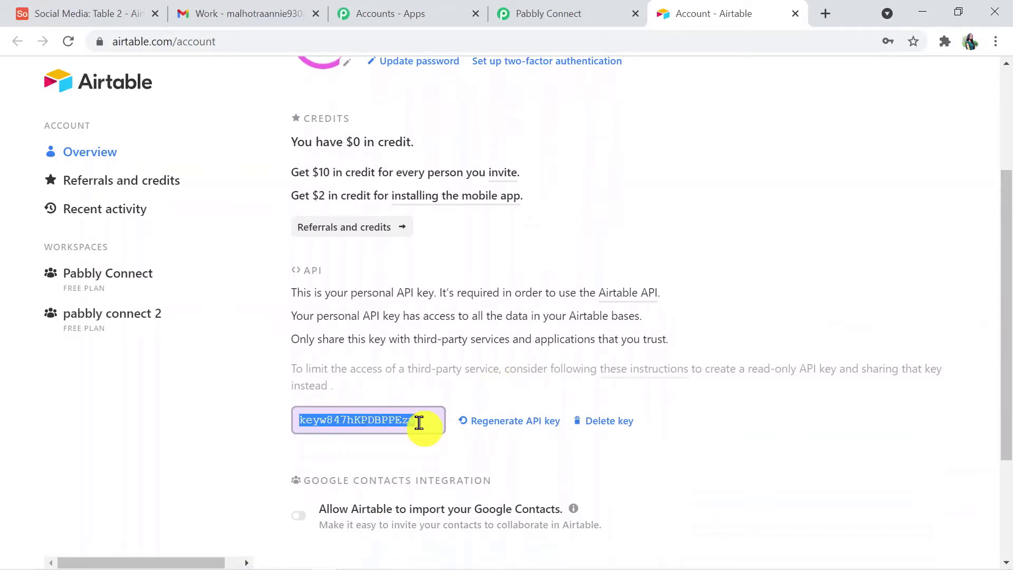
click(552, 14)
click(571, 412)
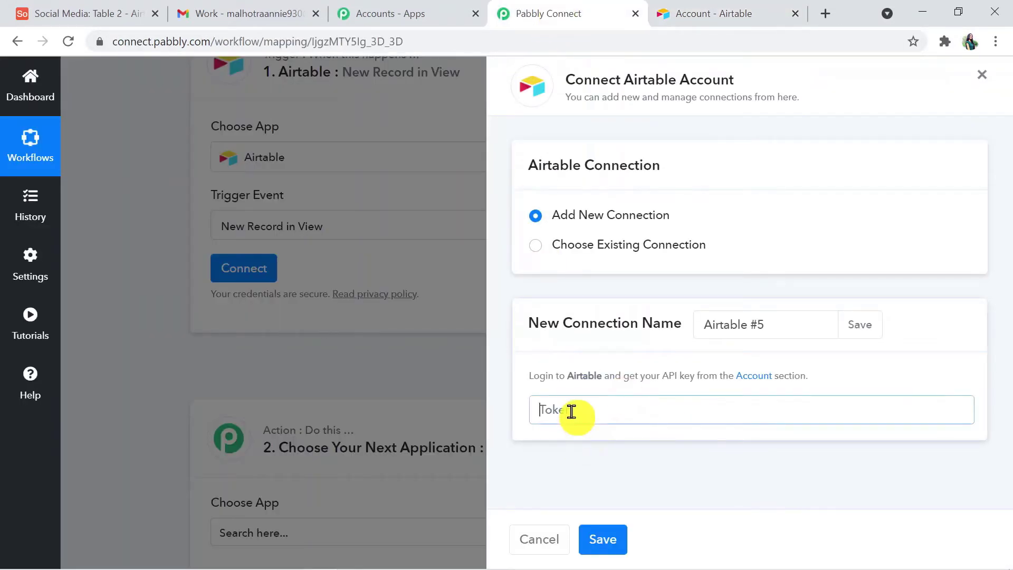
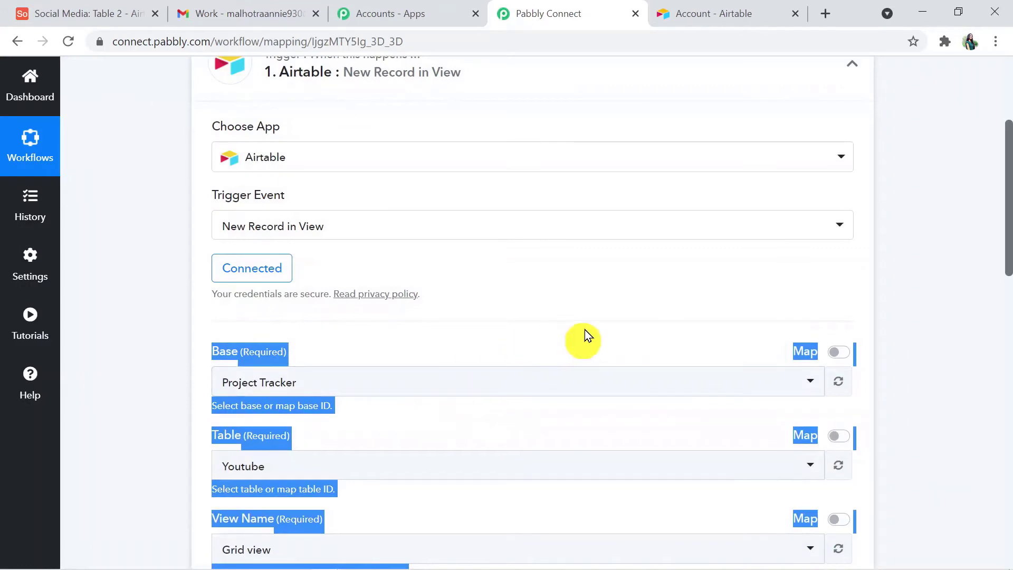
Step: Clear the stray text selection on the connected Airtable trigger form
click(686, 273)
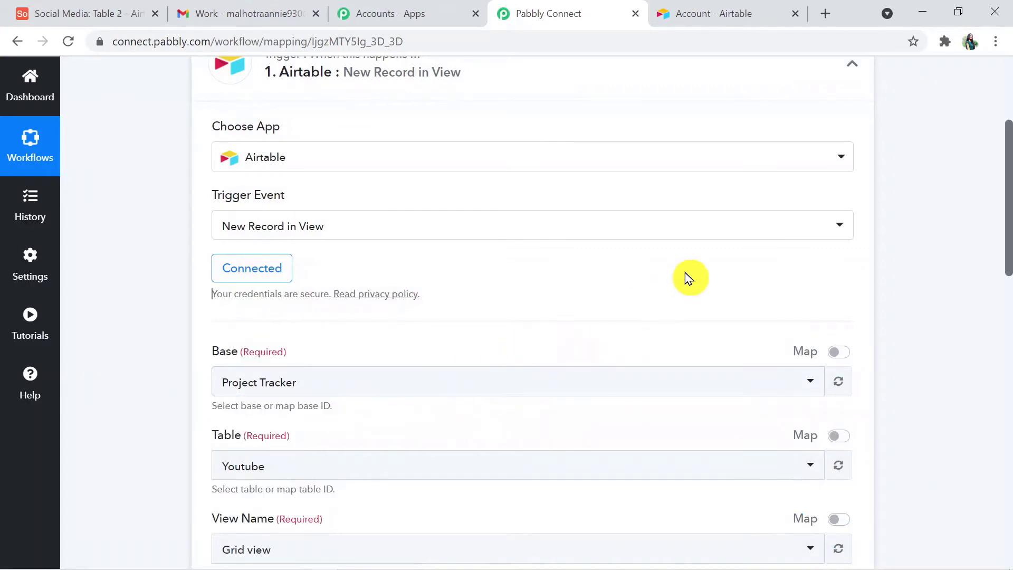
Step: Review the trigger's Base, Table and View fields, then bring up the Airtable base
drag(1008, 251, 1008, 317)
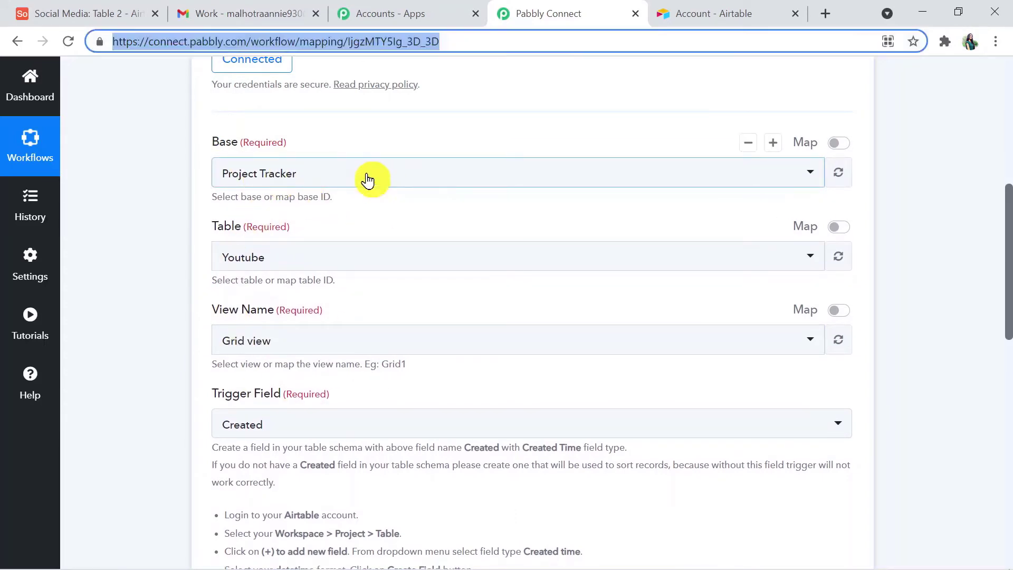
scroll(1009, 311, down, 1)
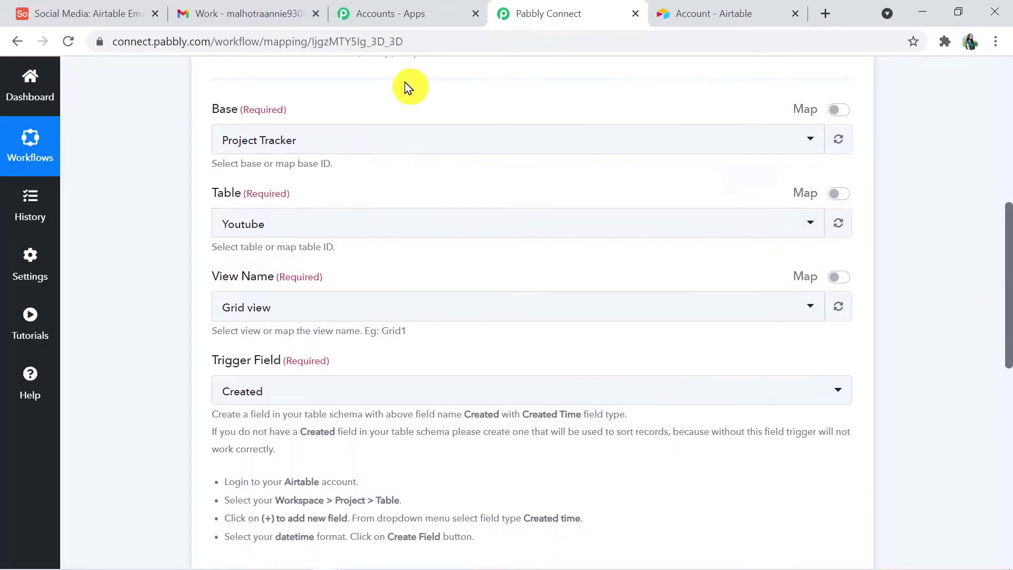
click(104, 7)
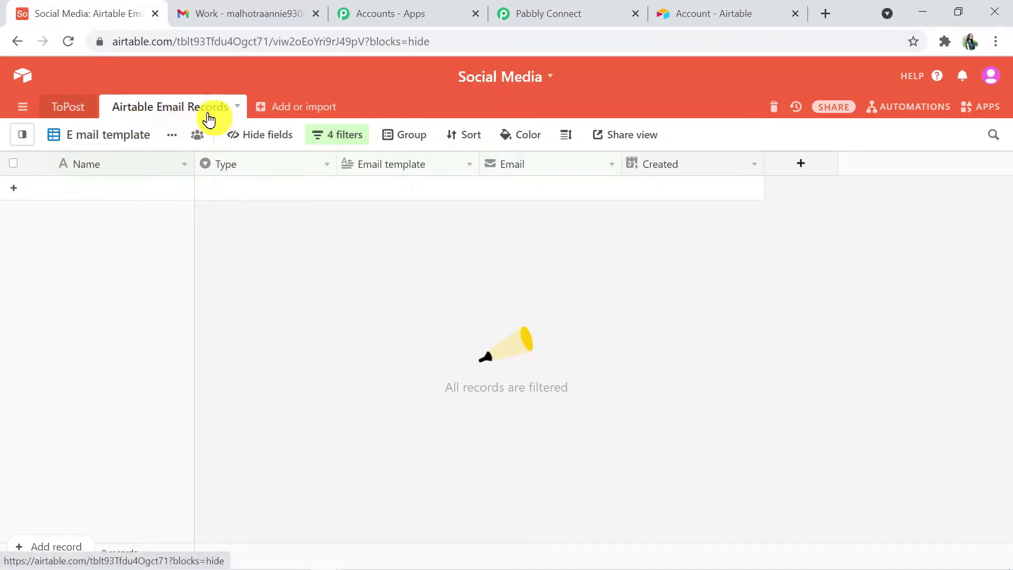
Step: Check which views the Airtable table has, then return to the Pabbly Connect trigger form
click(122, 137)
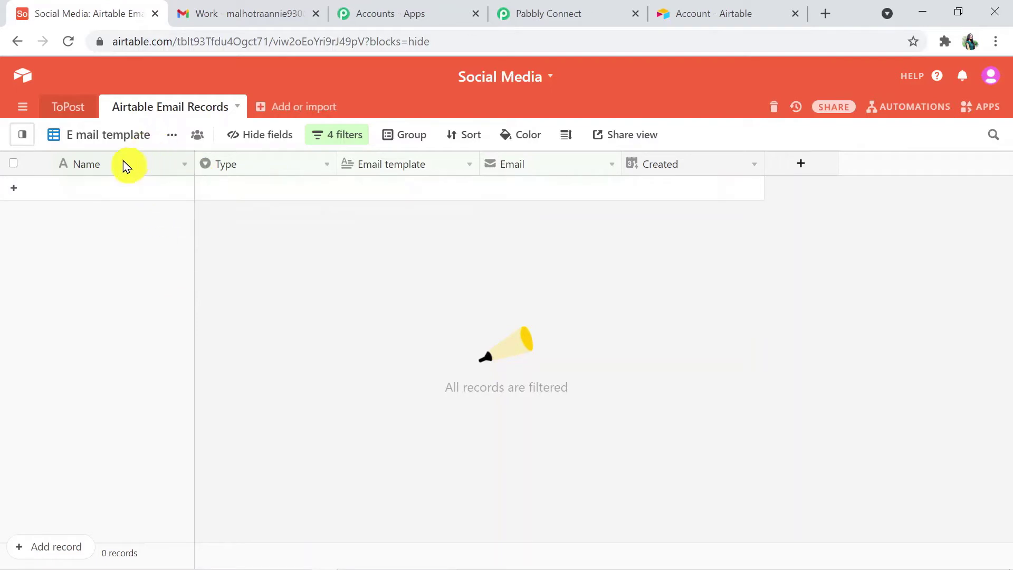
click(558, 18)
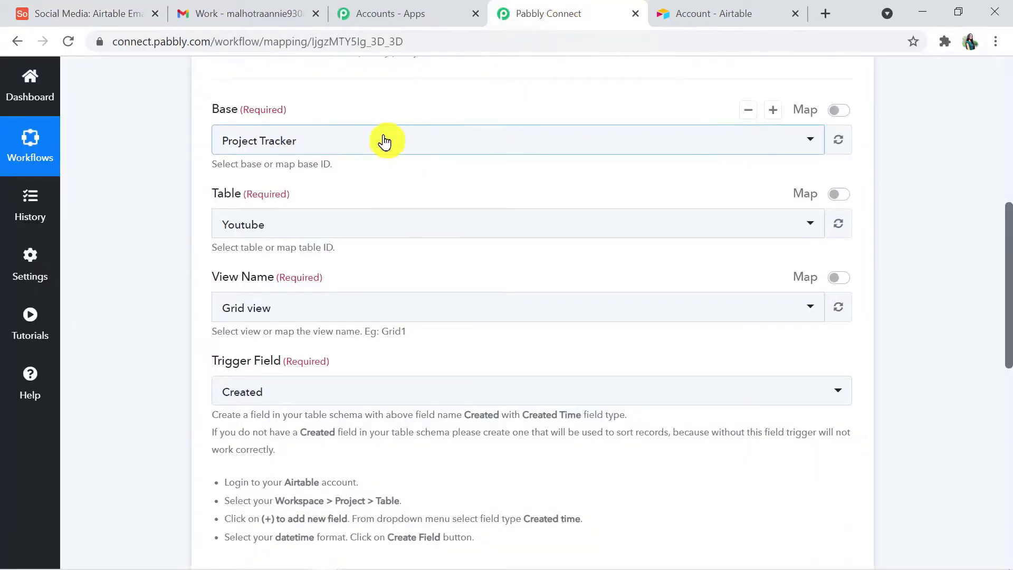
Step: Set the trigger's Base to Social Media and Table to Airtable Email Records
click(345, 136)
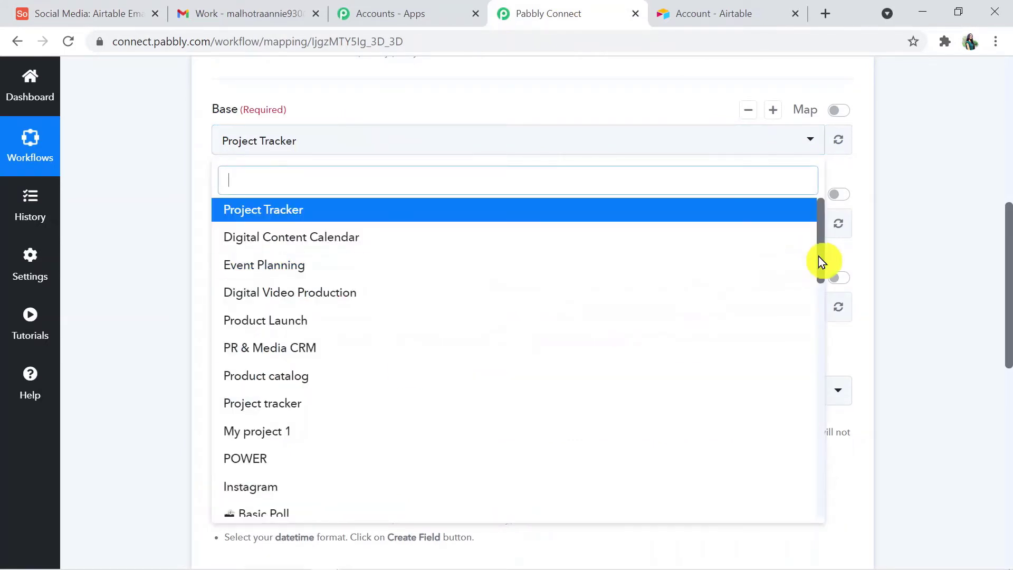
drag(818, 255, 808, 493)
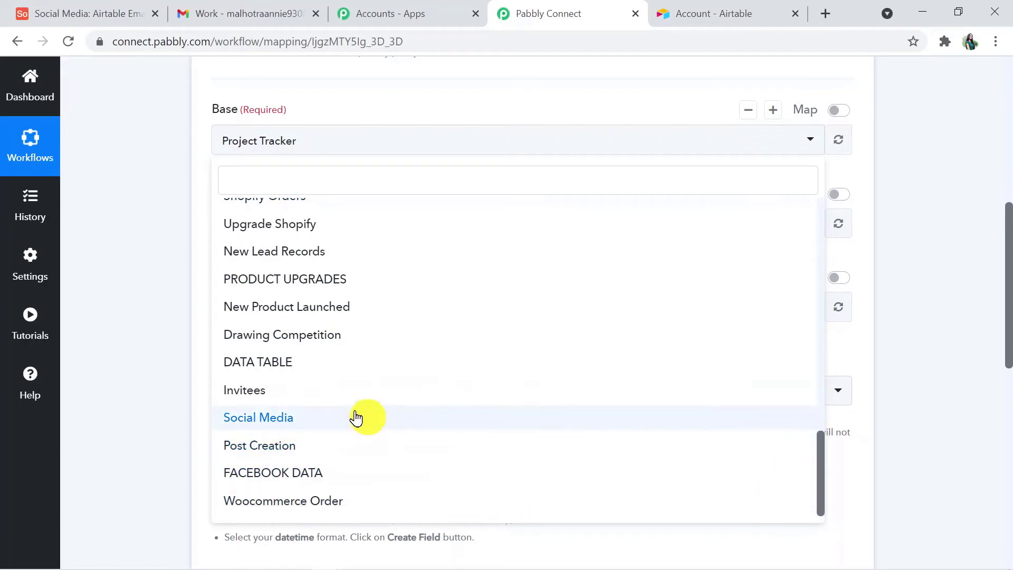
click(276, 421)
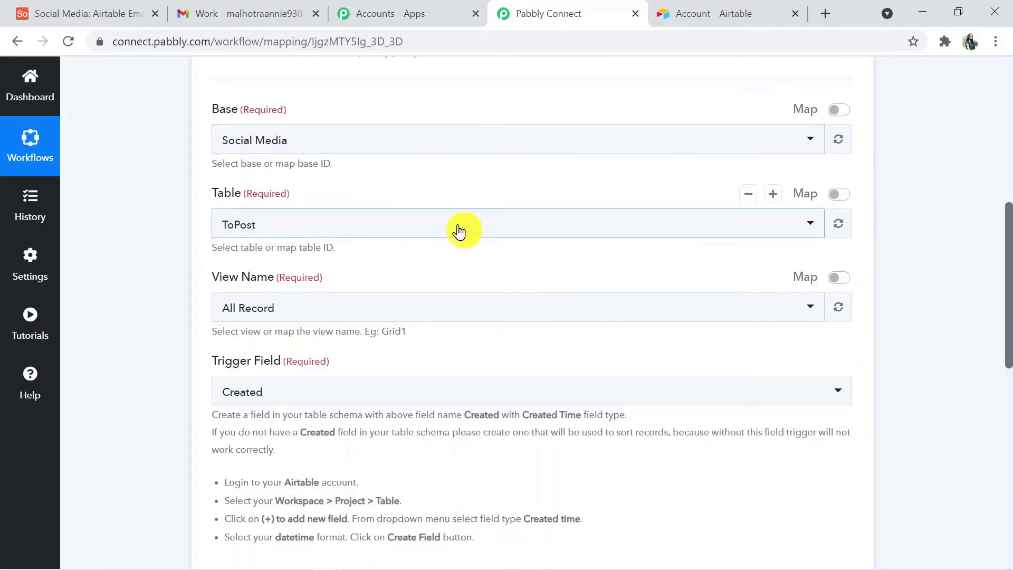
click(310, 227)
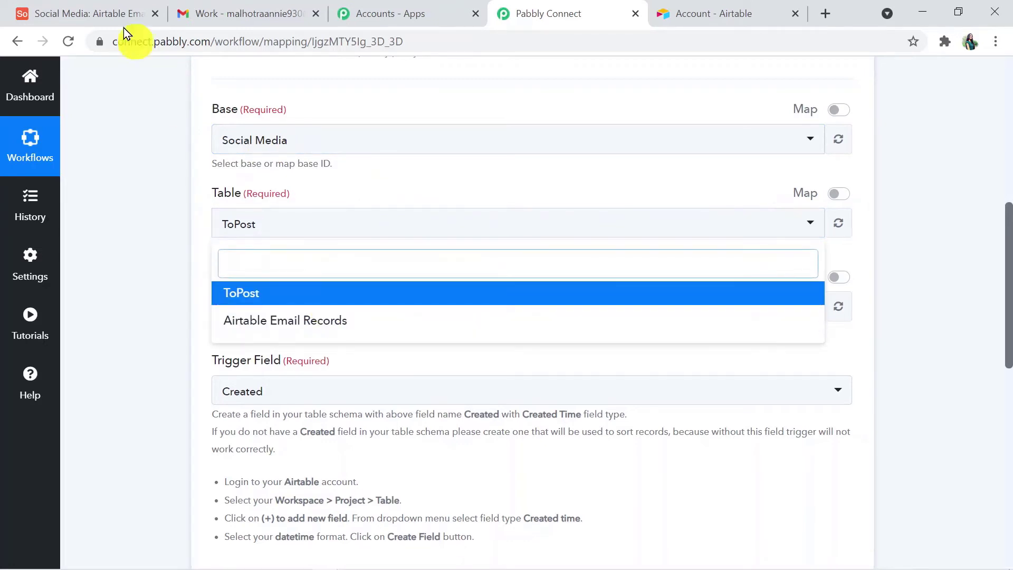
click(90, 10)
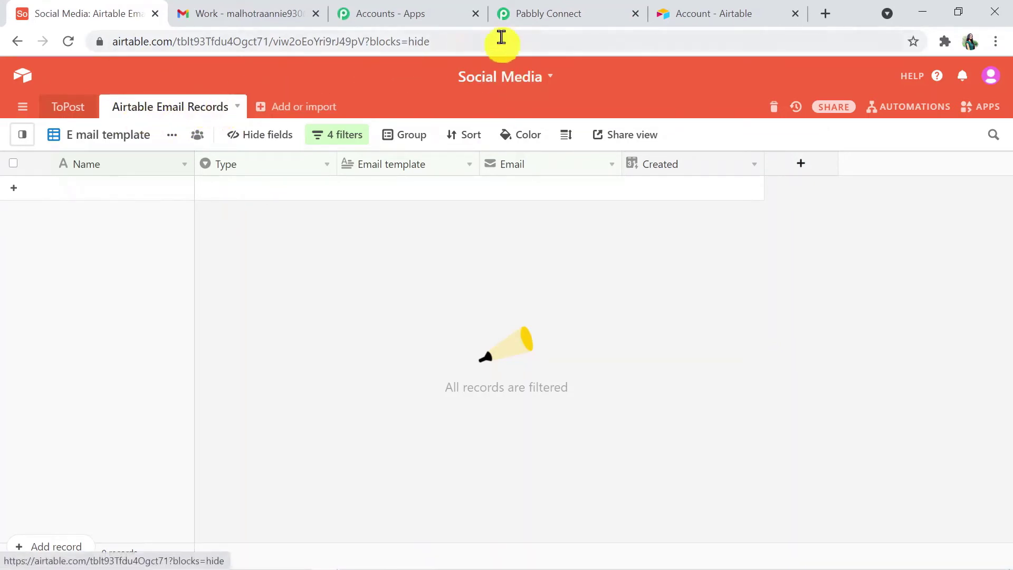
click(565, 18)
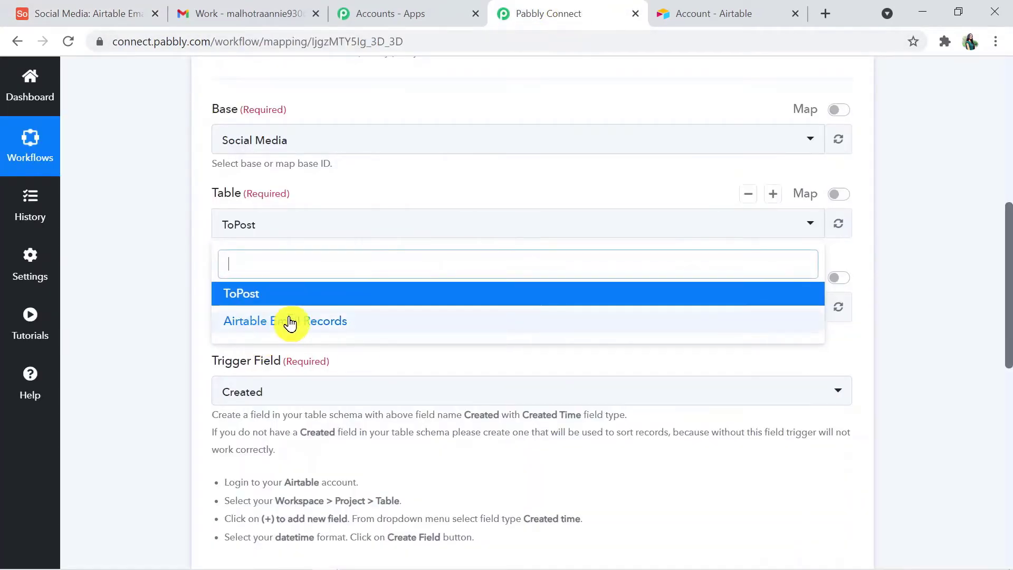
click(306, 320)
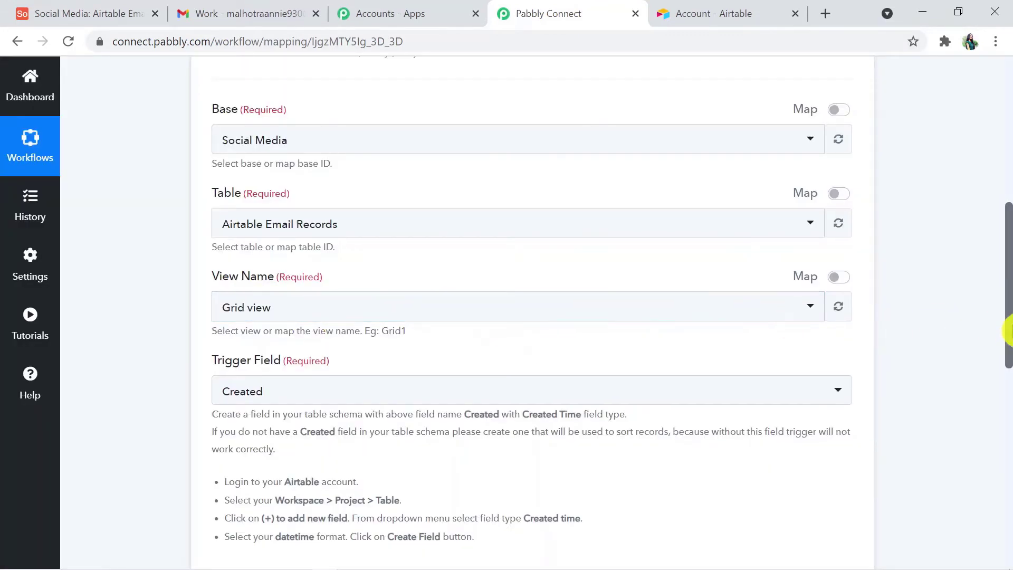
scroll(1007, 330, down, 1)
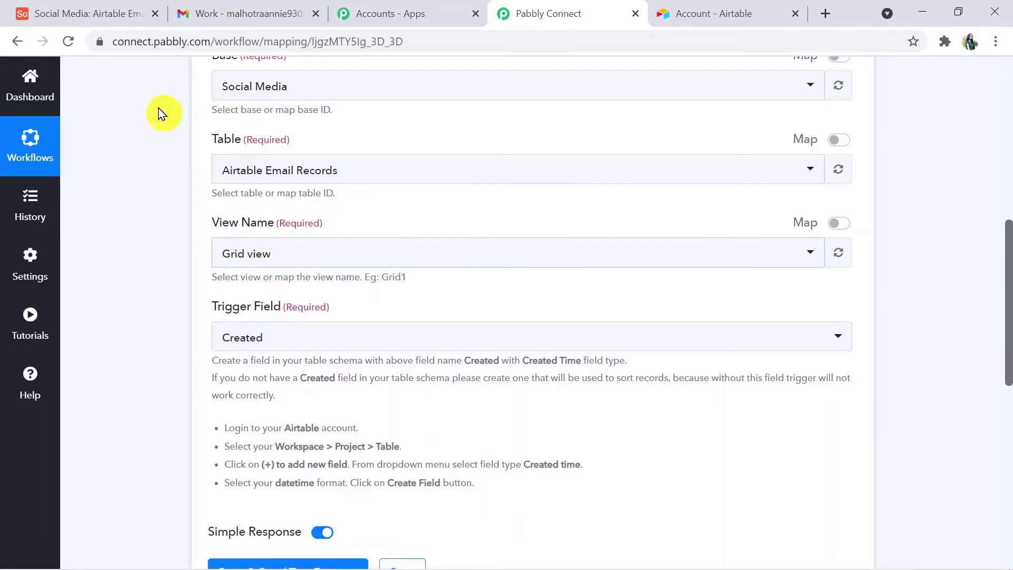
click(109, 12)
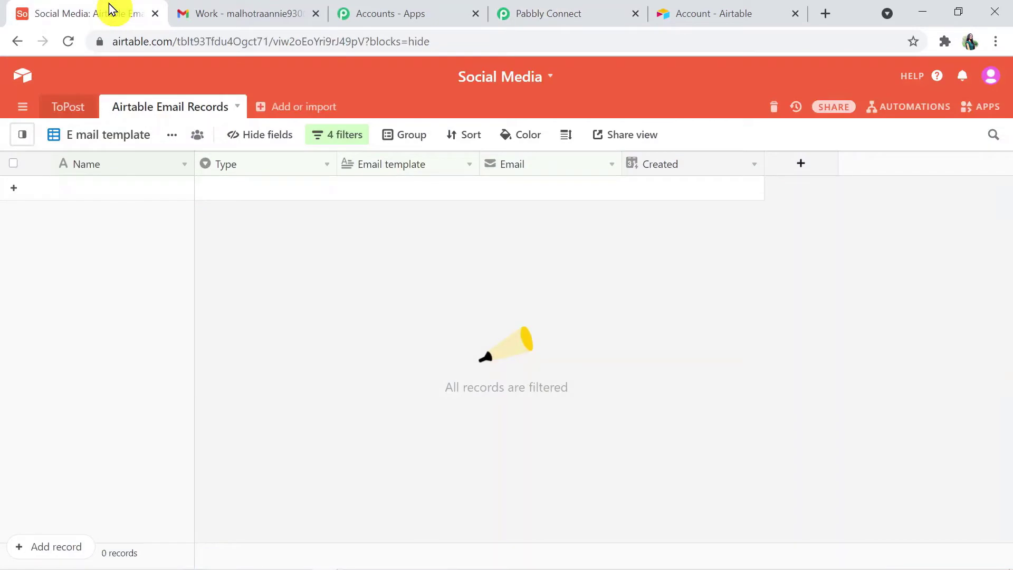
Step: Set the trigger's View Name to E mail template and check Trigger Field offers Created
click(131, 136)
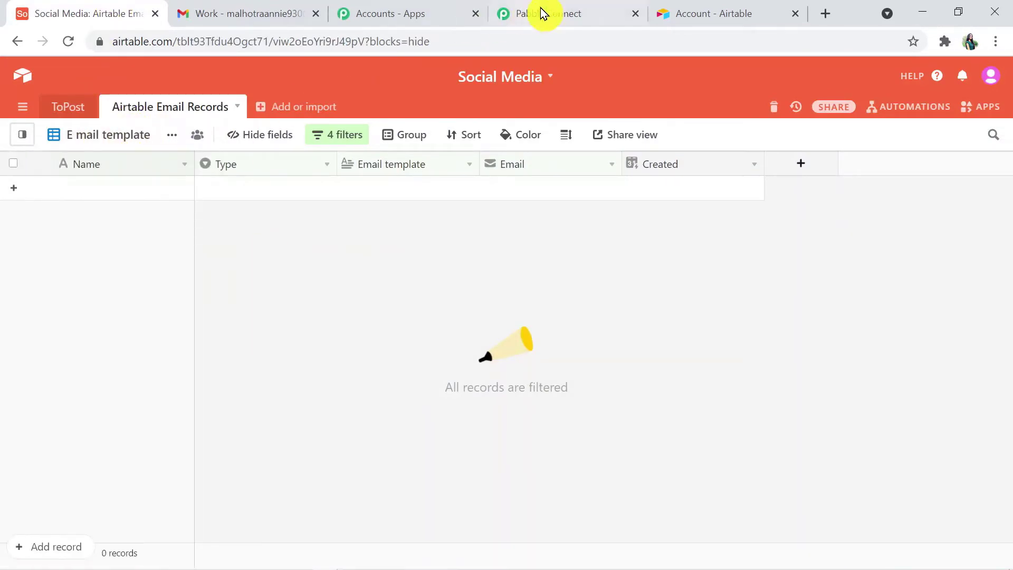
click(560, 12)
click(328, 255)
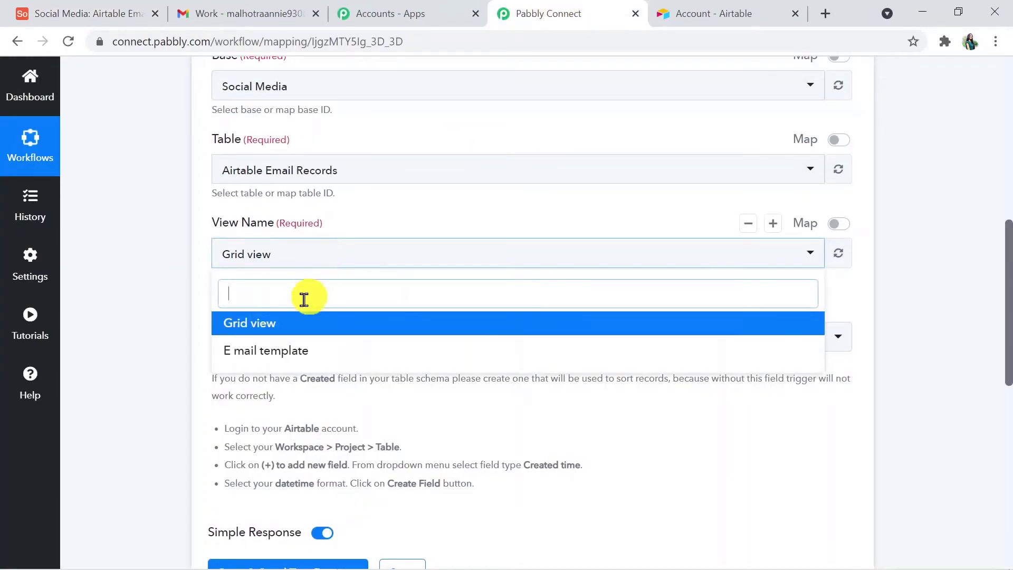
click(331, 352)
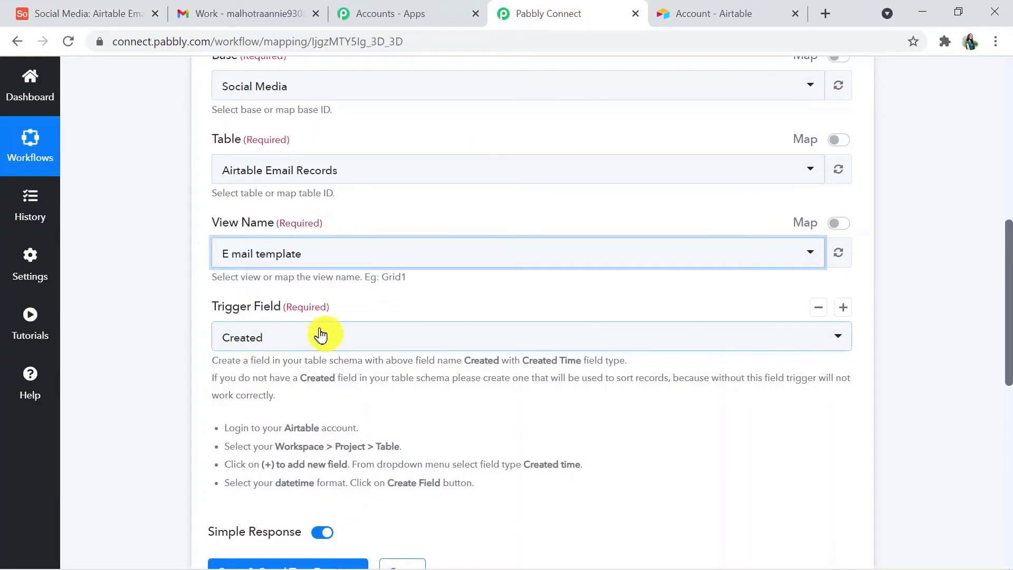
click(332, 335)
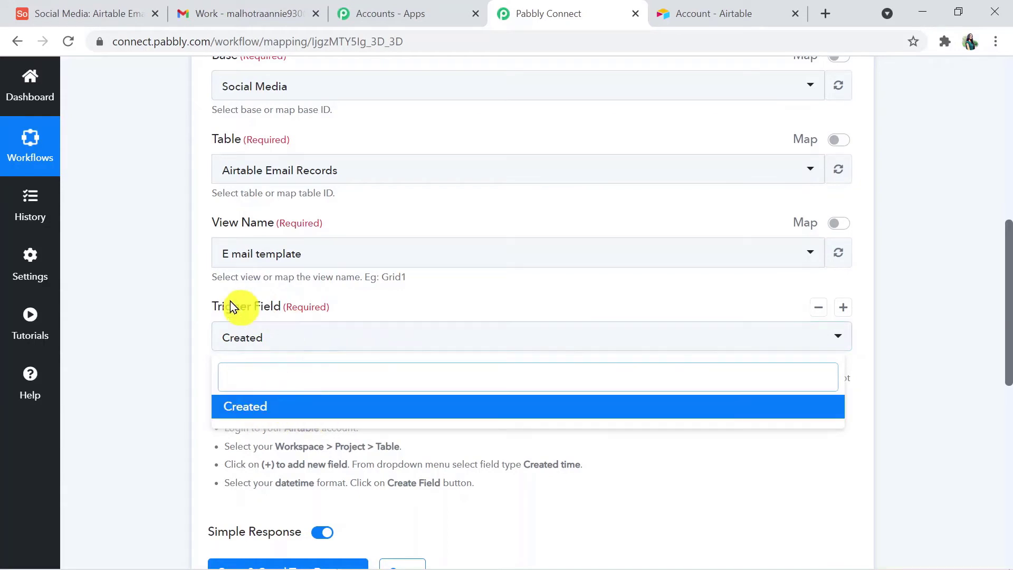
click(119, 16)
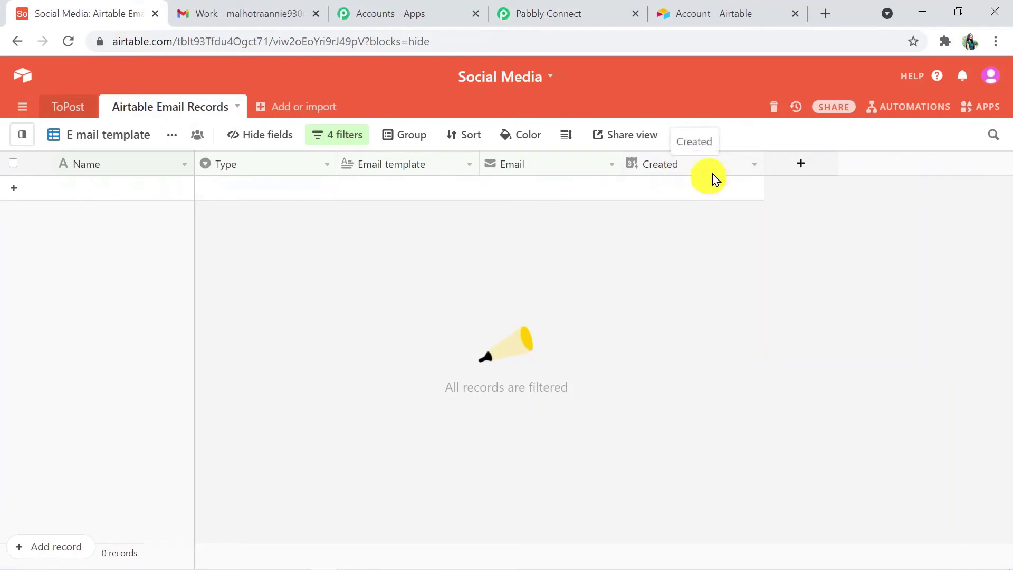
Step: Start adding a Created time field with Local date format to the Airtable table
click(803, 164)
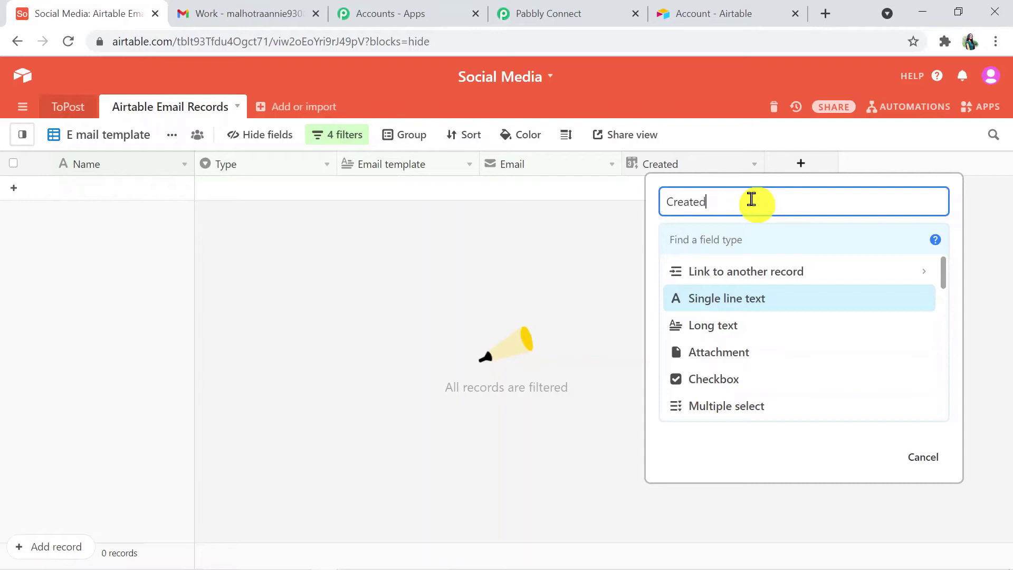
drag(946, 276, 936, 453)
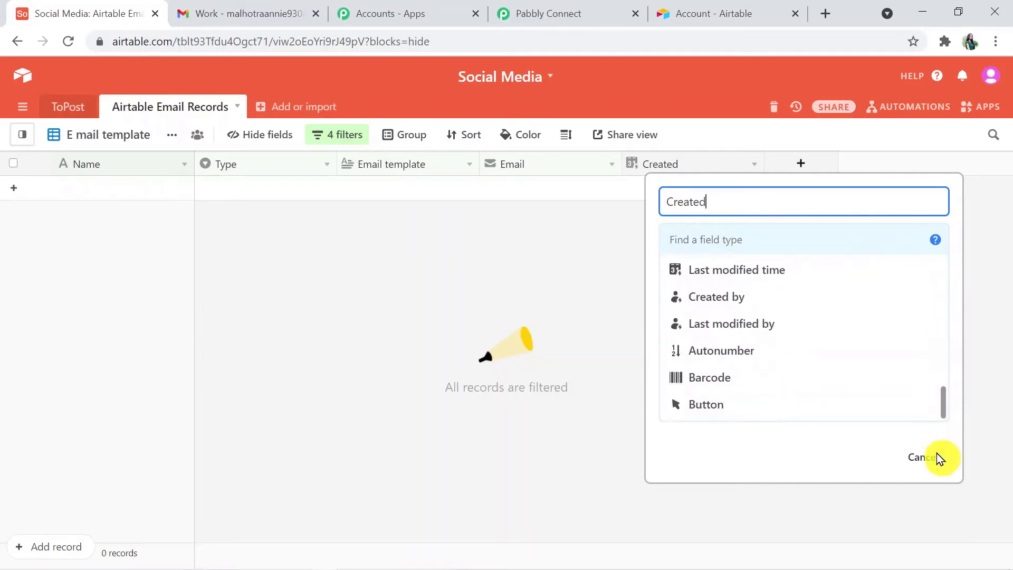
drag(939, 415, 941, 388)
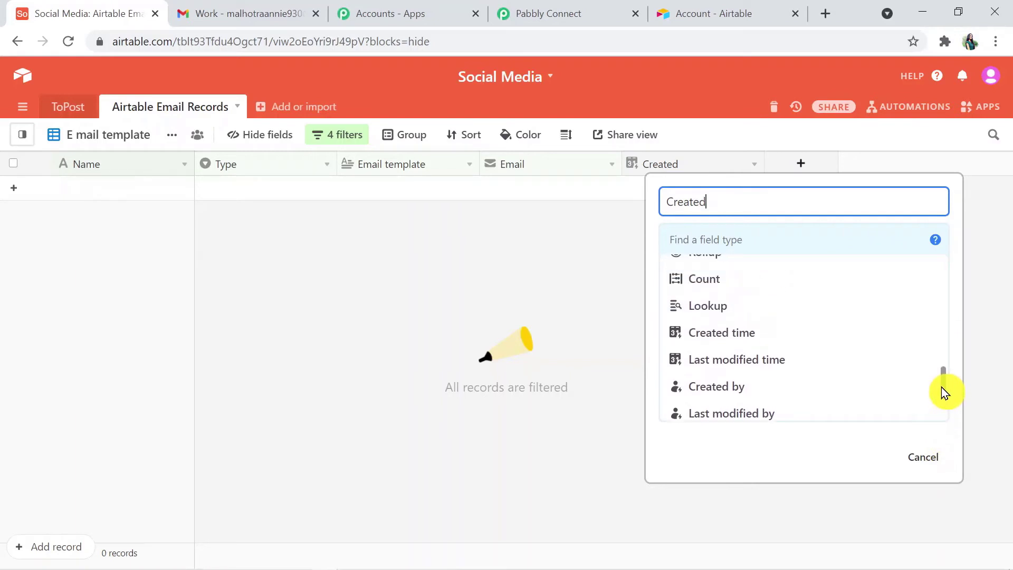
click(760, 338)
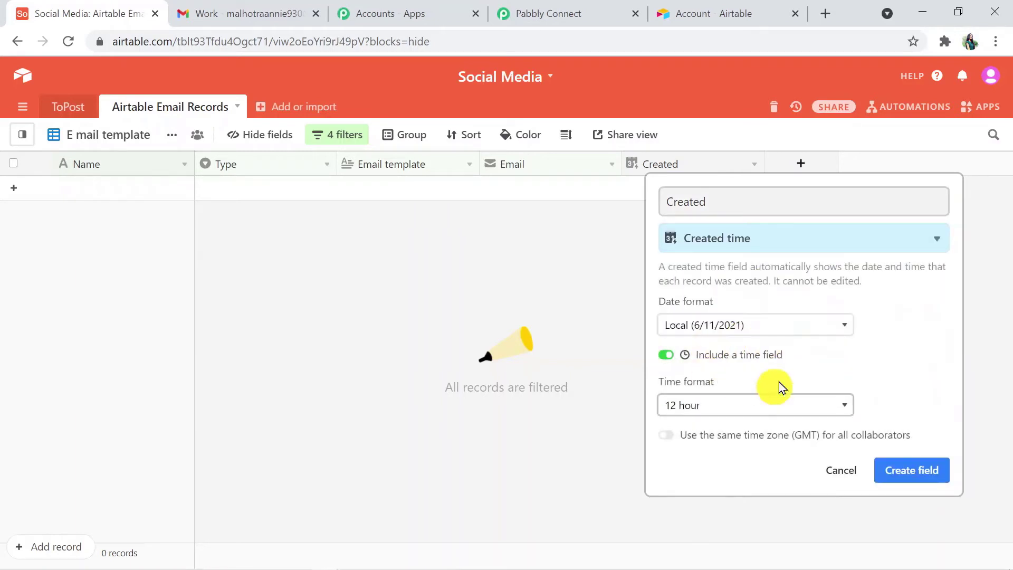
click(827, 326)
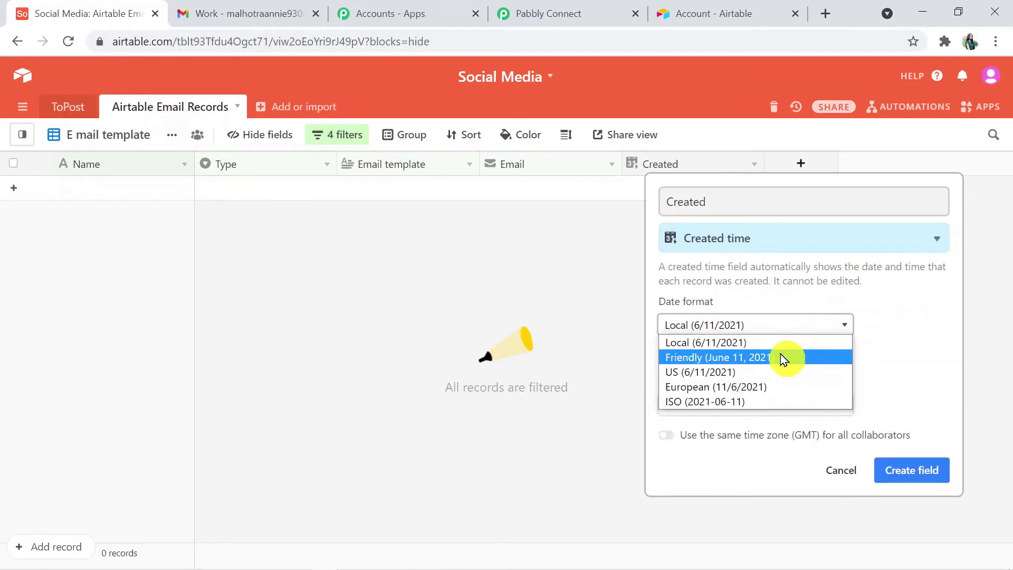
click(900, 361)
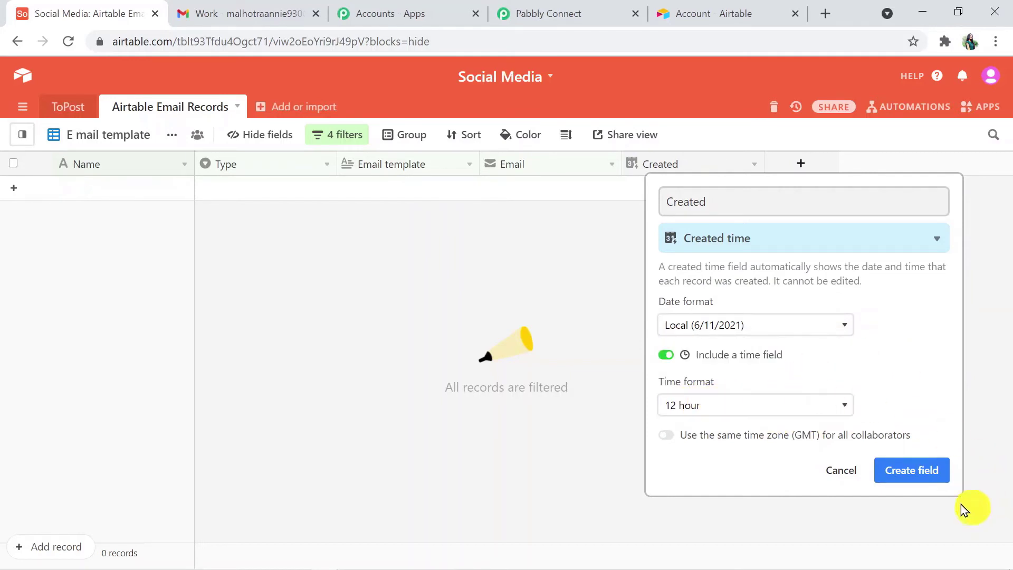
click(923, 473)
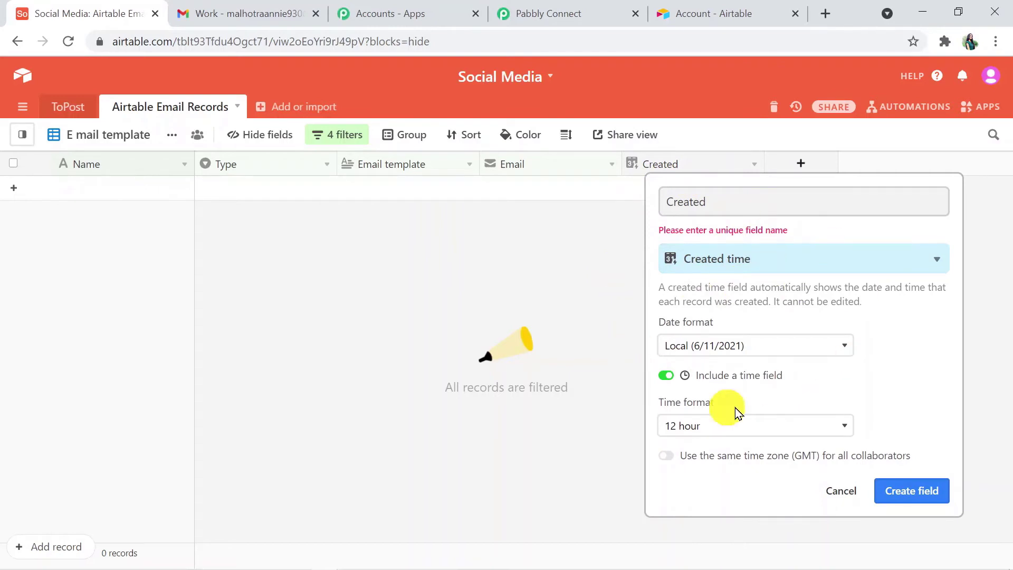
Step: Discard the duplicate field draft and confirm the Trigger Field options in Pabbly Connect
click(596, 270)
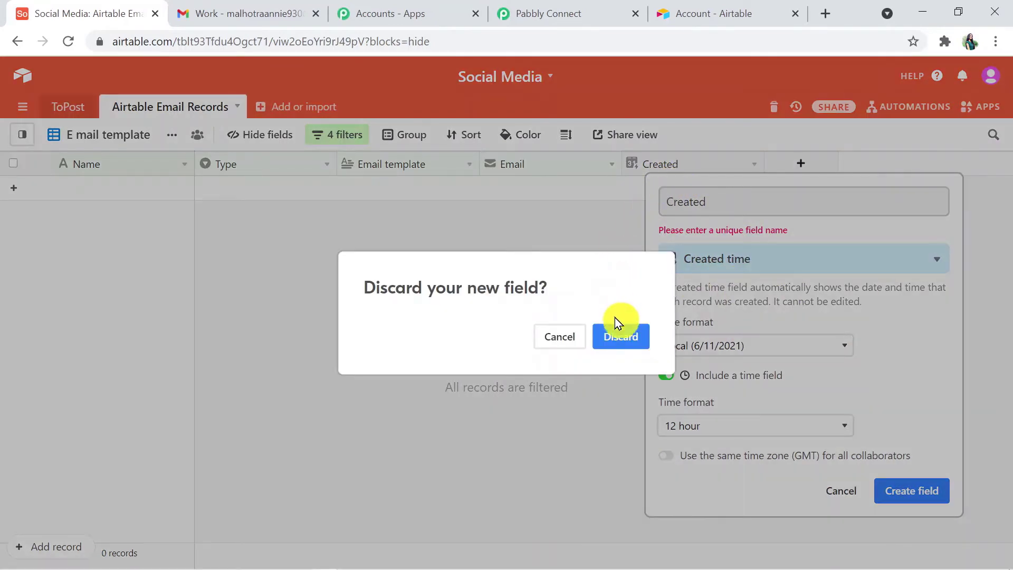
click(620, 340)
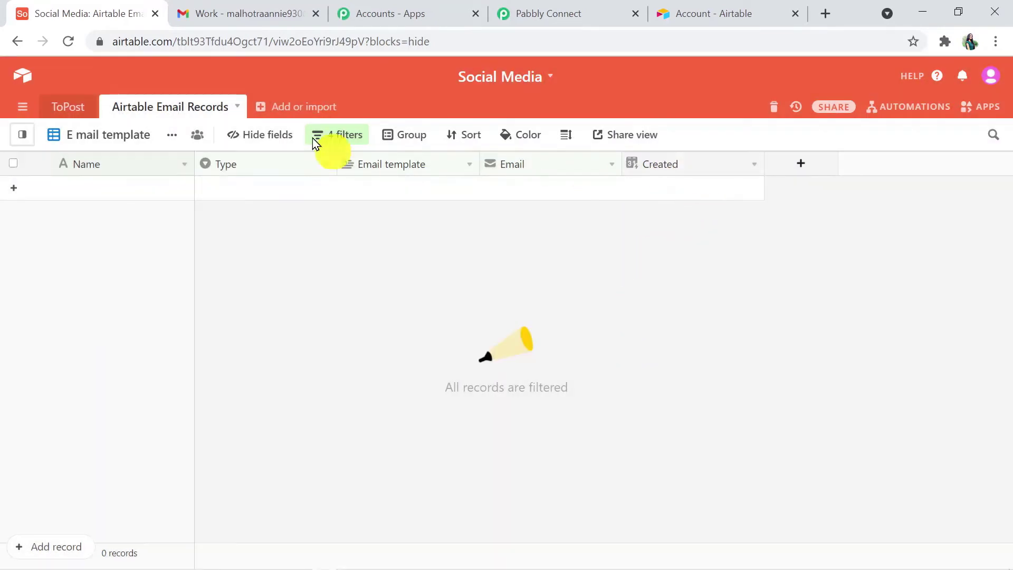
click(549, 12)
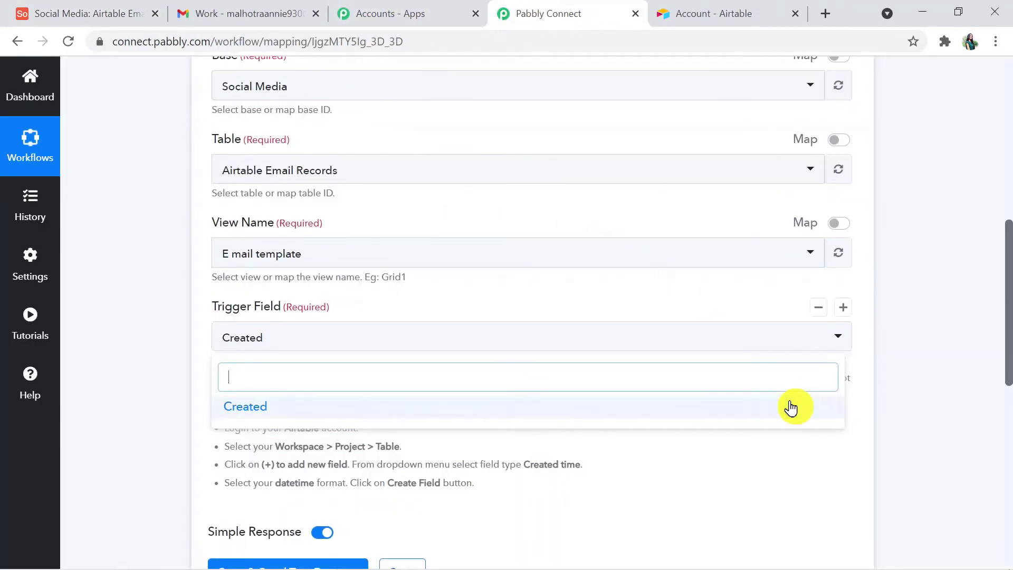
click(910, 380)
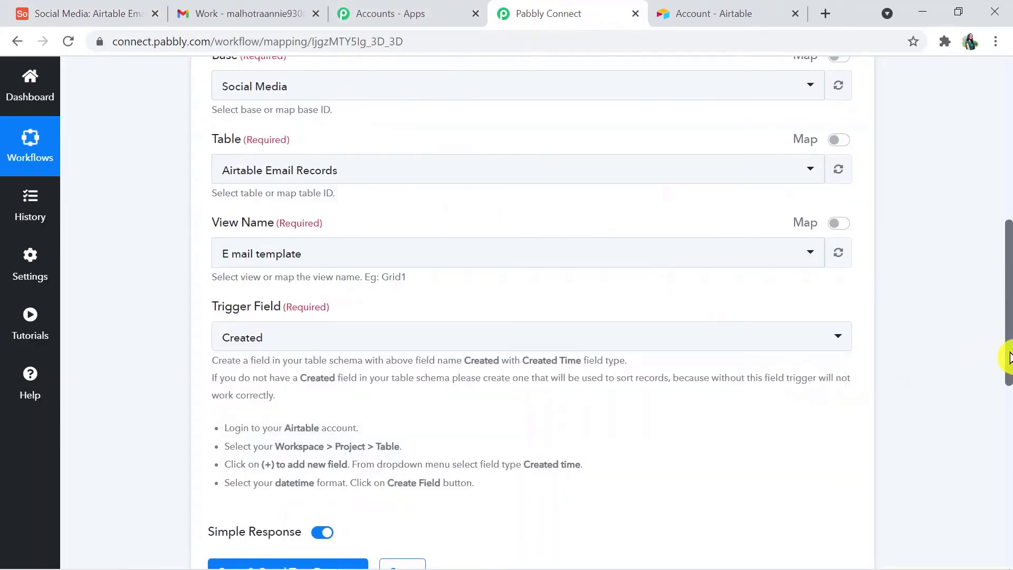
drag(1010, 358, 1008, 395)
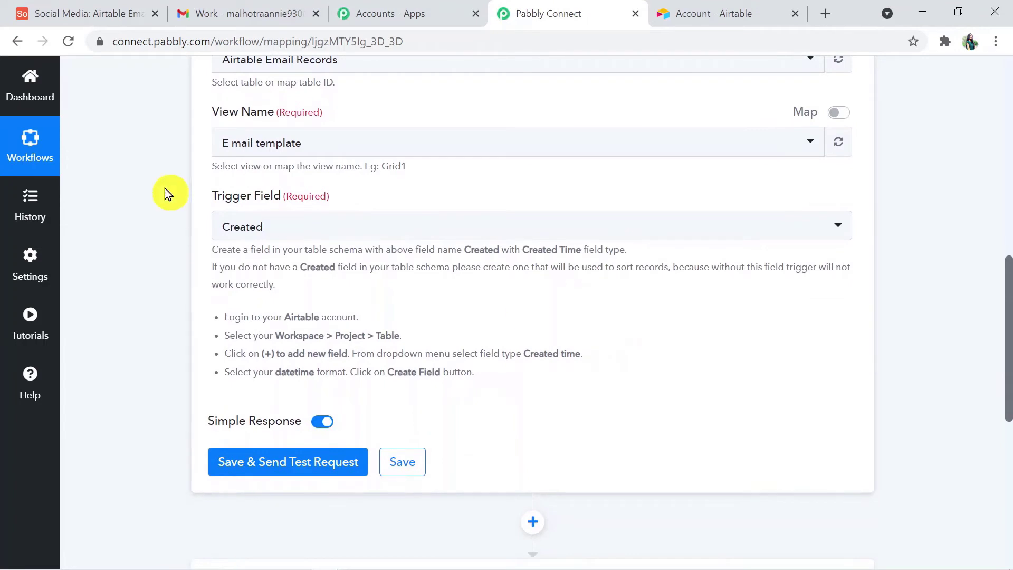
click(108, 15)
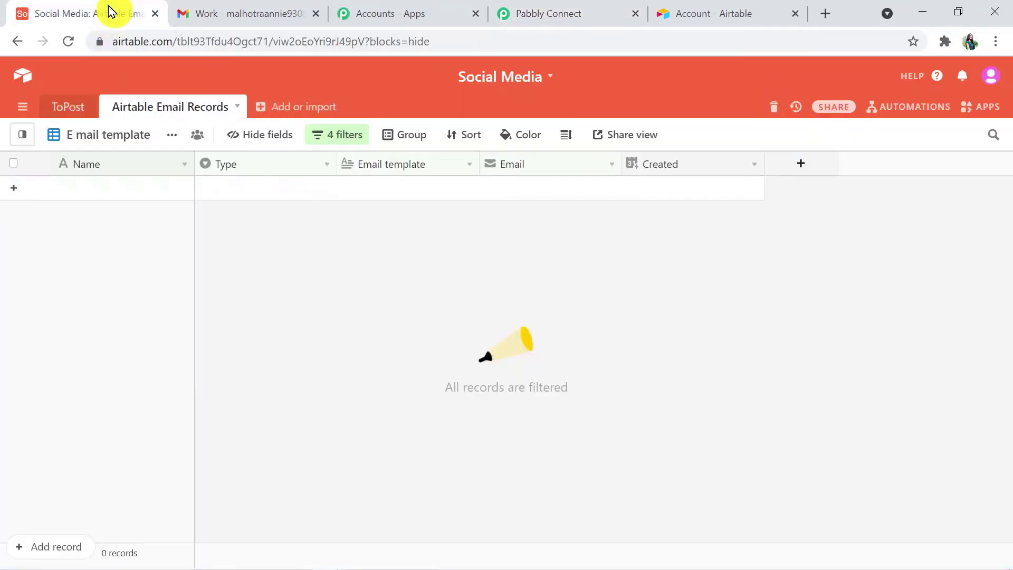
Step: Add a record with the contact's name, Type Email, a welcome template and the contact's e-mail
click(96, 190)
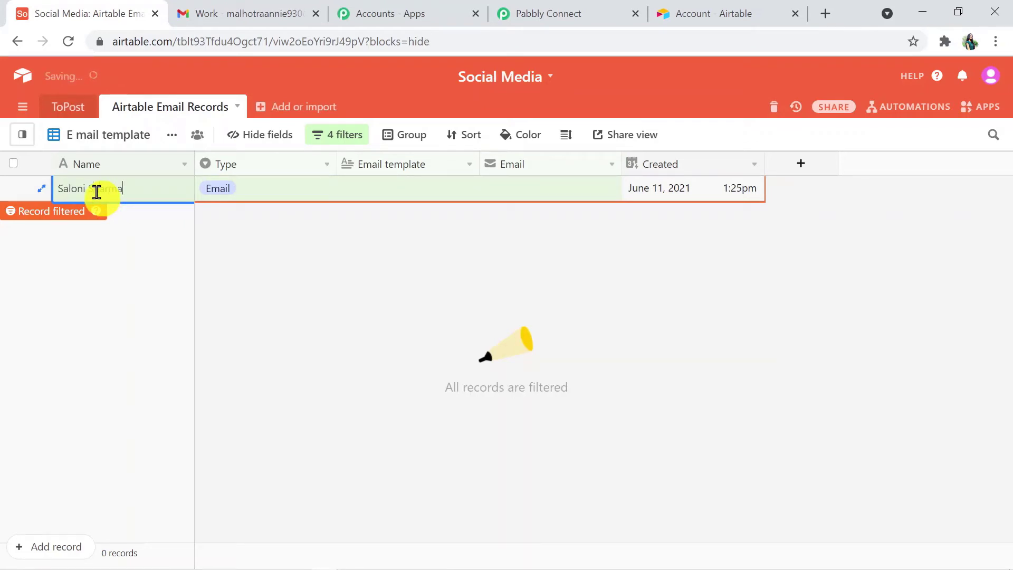
click(272, 191)
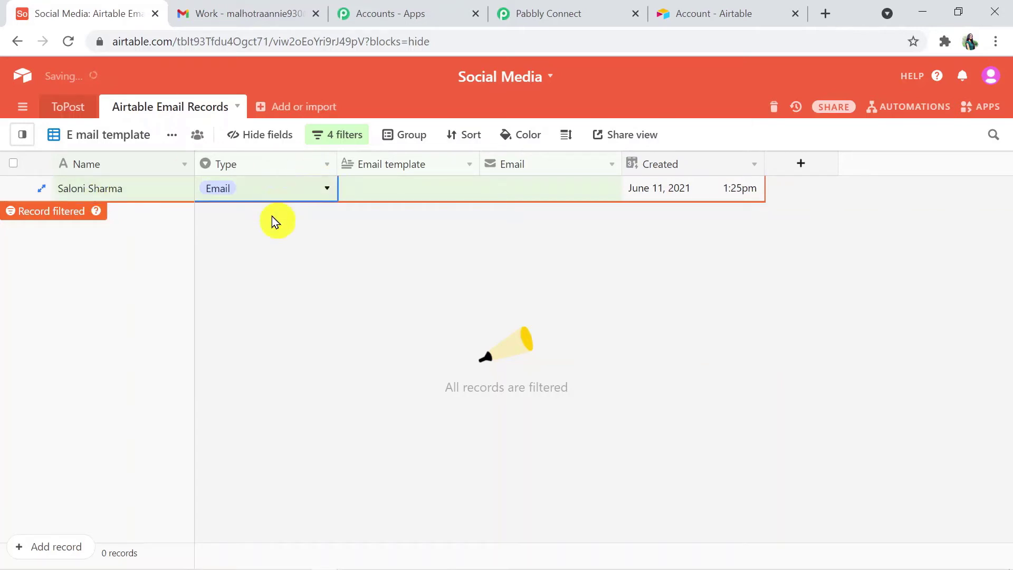
click(279, 199)
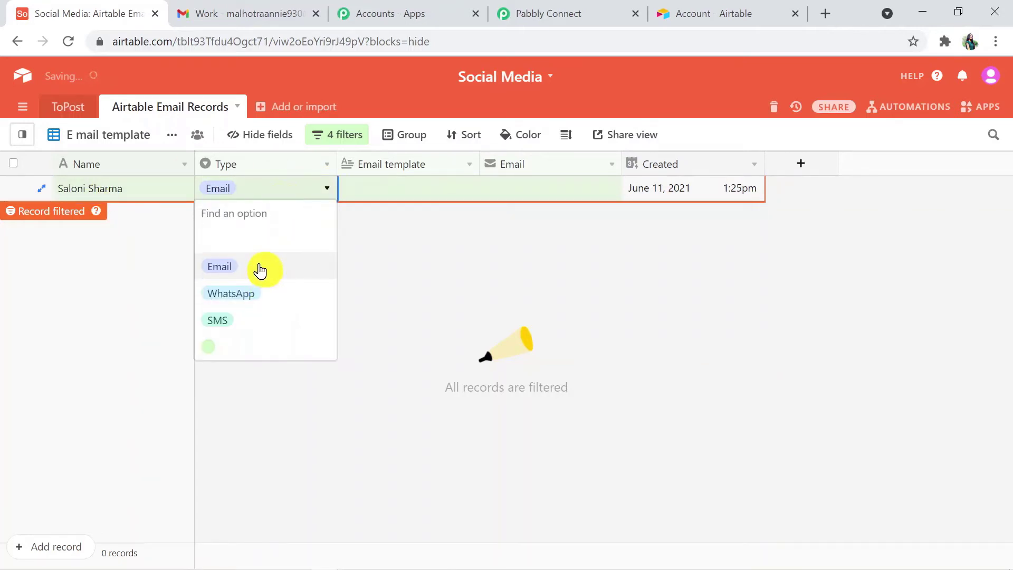
click(258, 269)
click(401, 186)
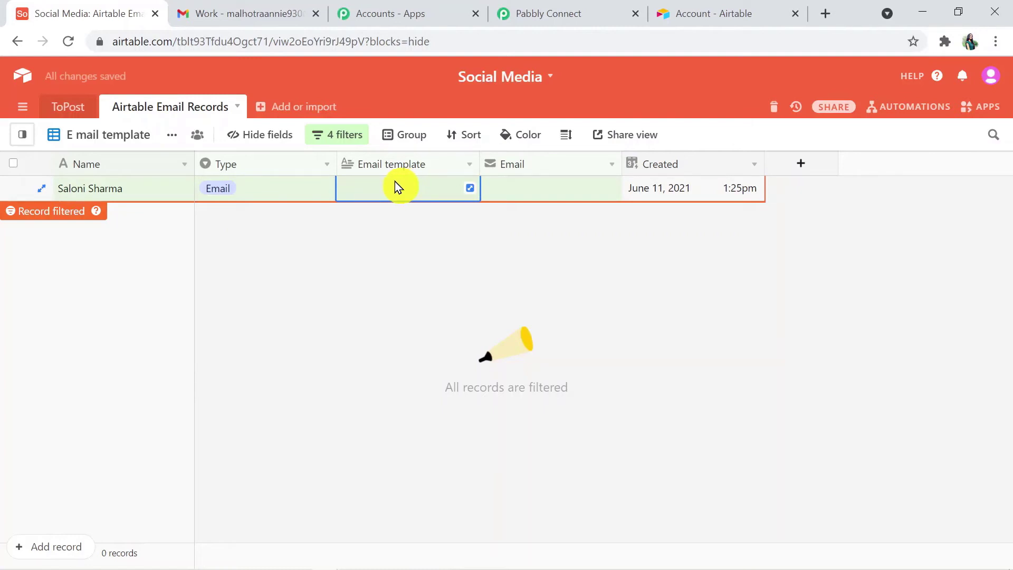
click(395, 183)
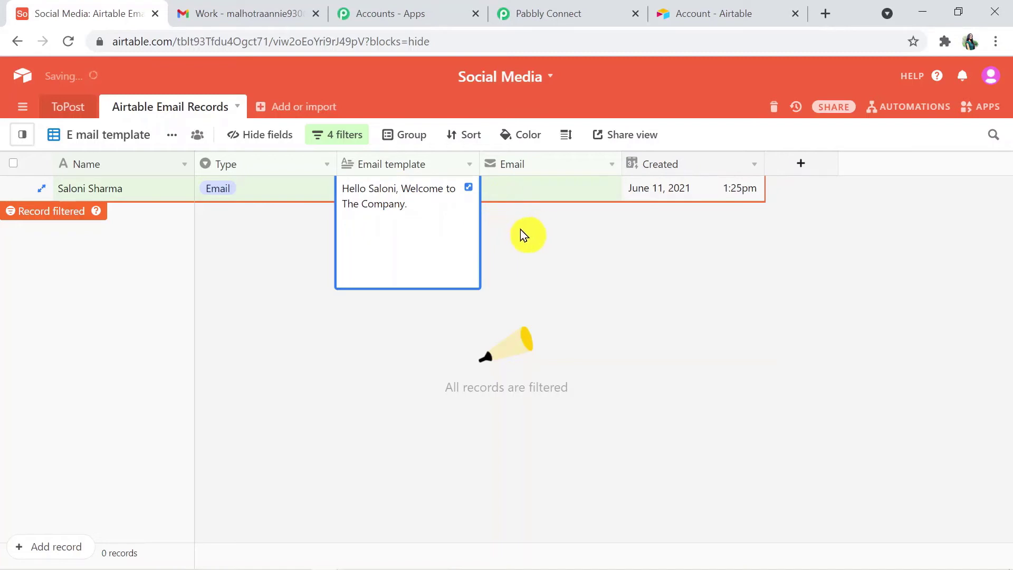
click(522, 195)
click(520, 191)
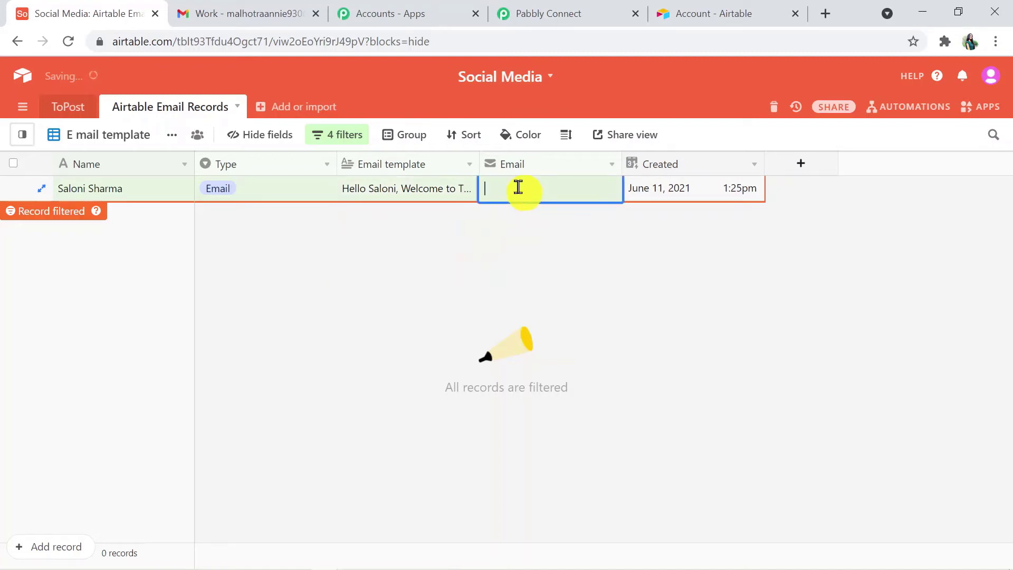
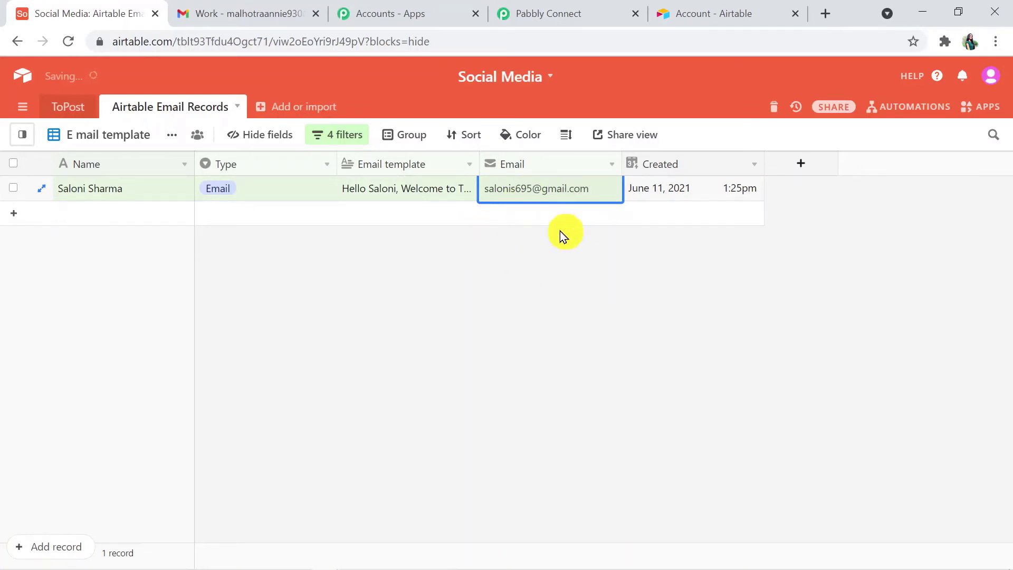
click(572, 272)
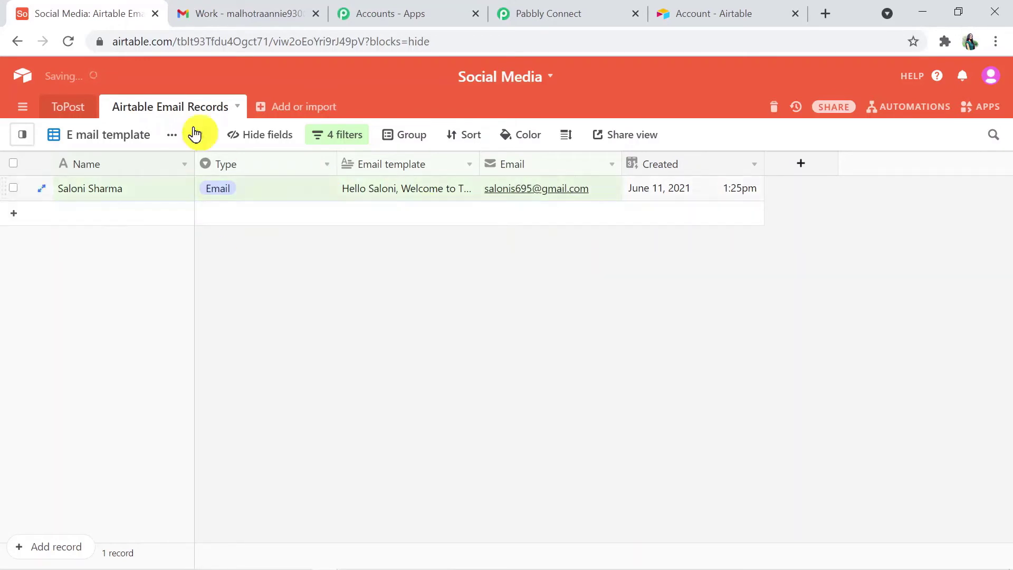
Step: Save the Airtable trigger and send a test request, reviewing the returned record fields
click(567, 11)
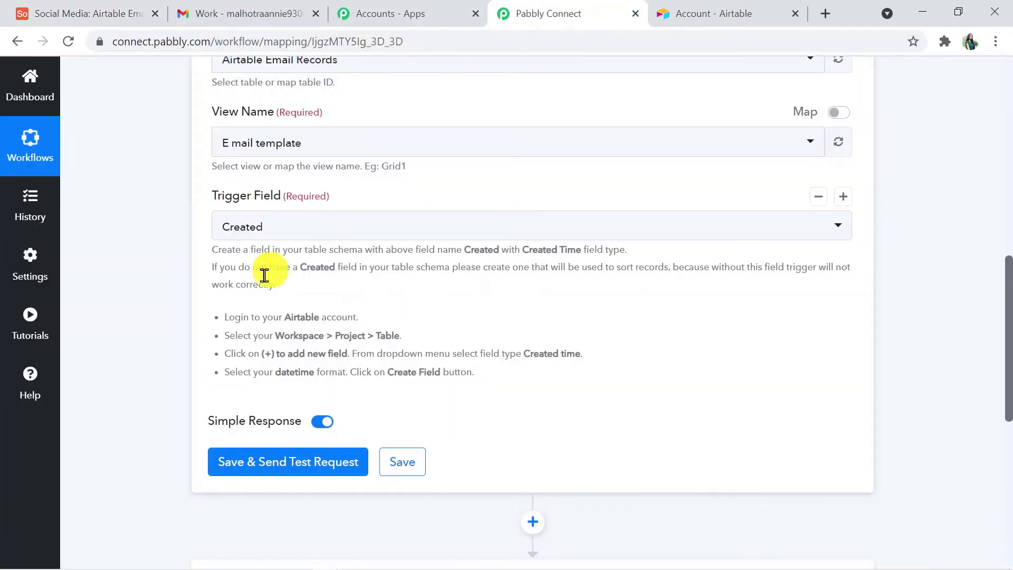
click(288, 459)
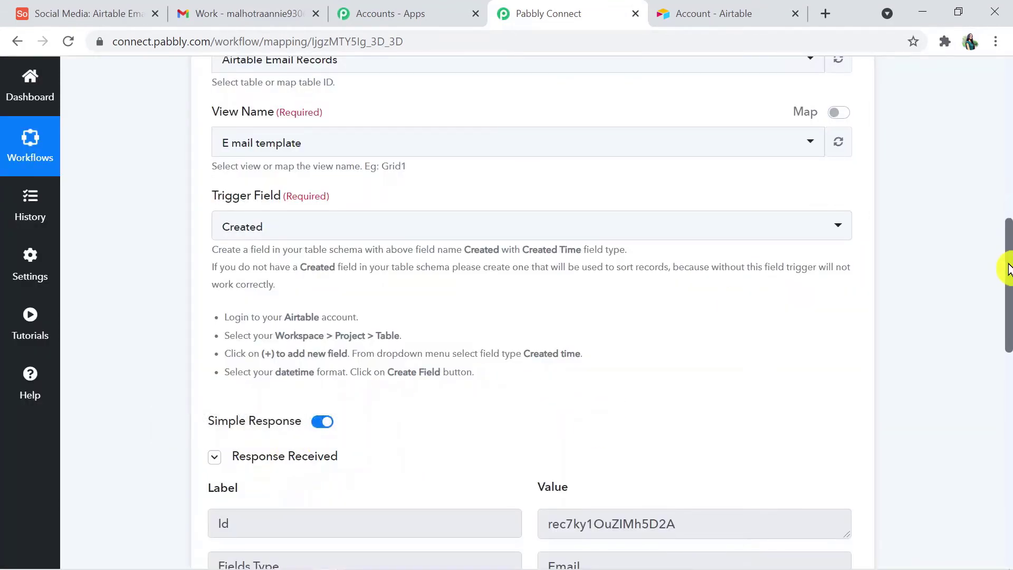
drag(1009, 270, 1008, 348)
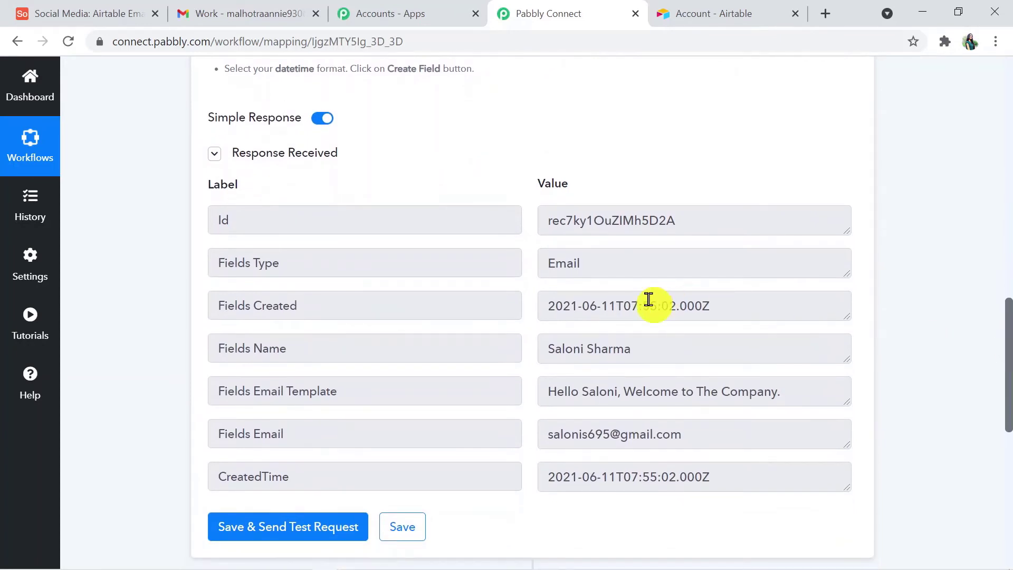
click(106, 9)
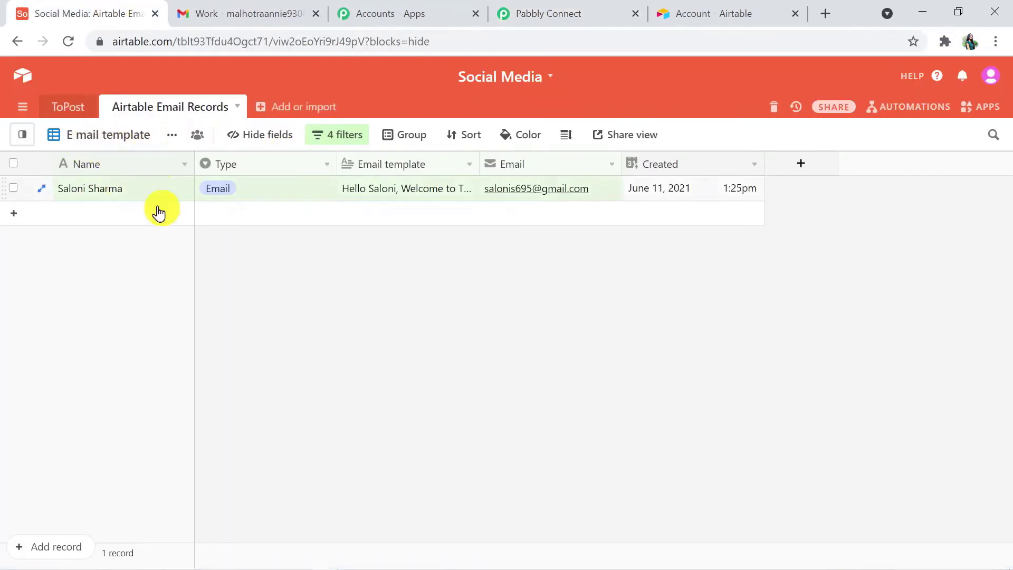
Step: Review the view's four filter conditions unchanged, then return to the Pabbly Connect workflow
click(328, 133)
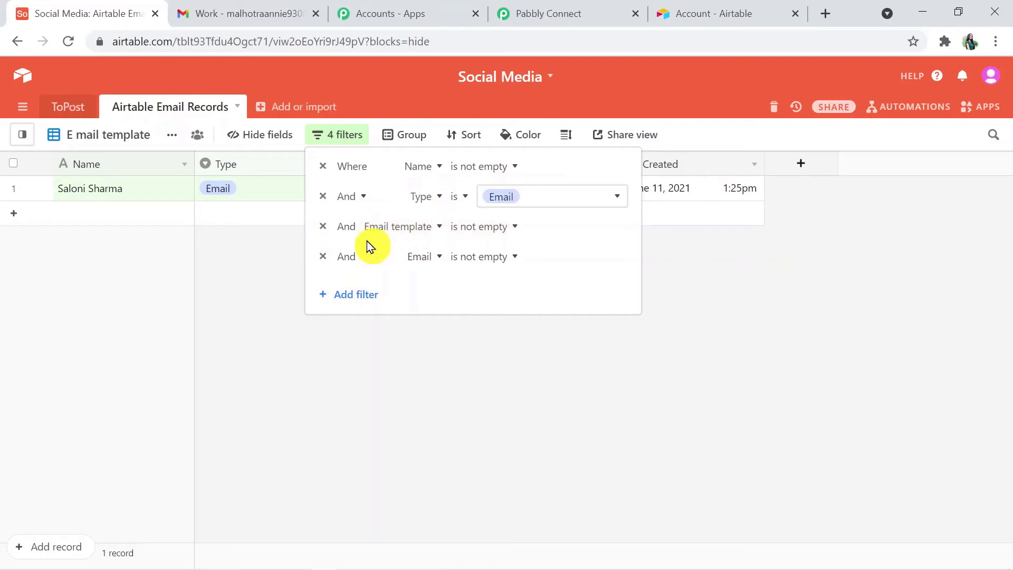
click(395, 344)
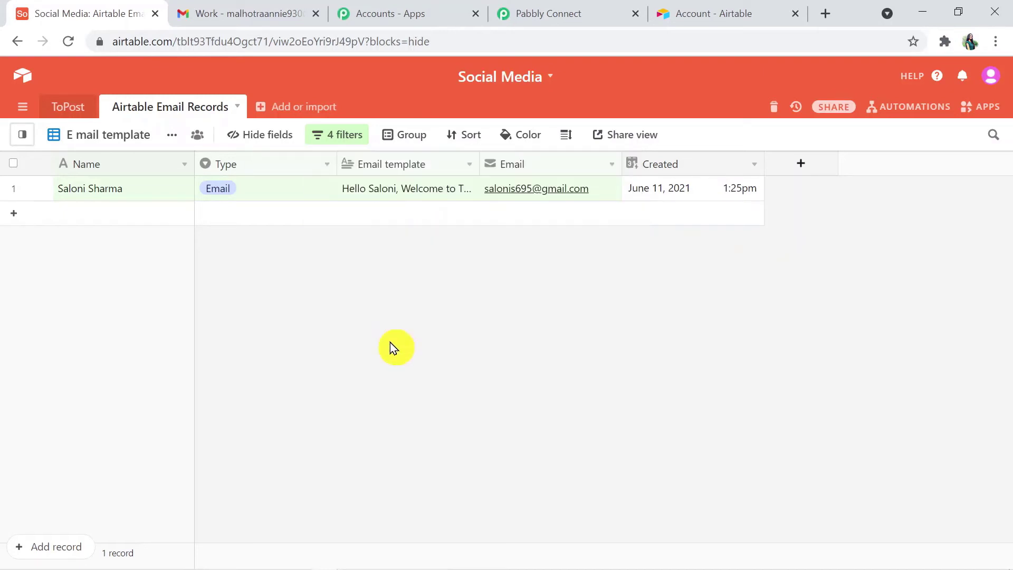
click(556, 9)
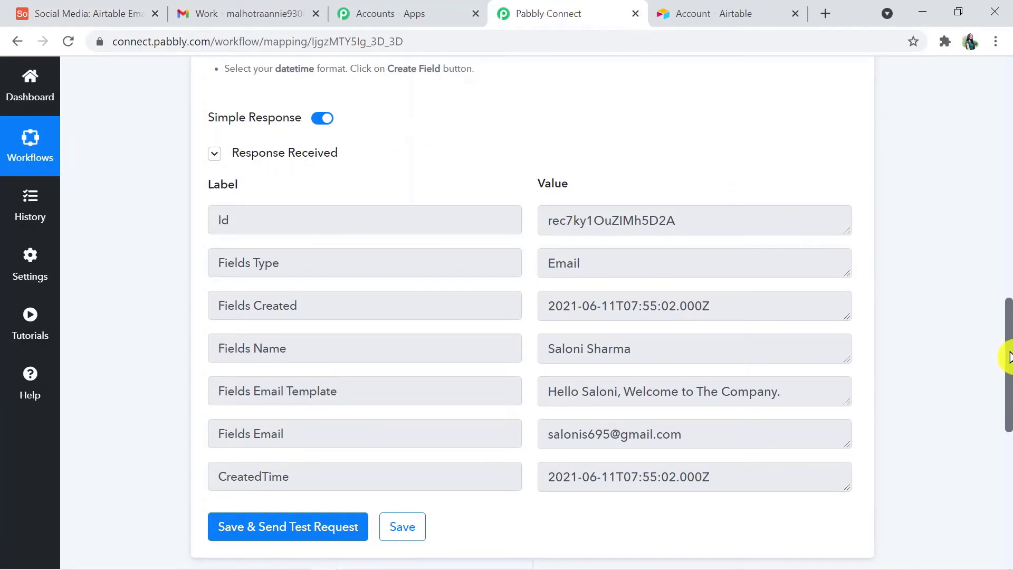
Step: Expand the Action 2 step and pick Gmail as its app via a 'gmail' search
scroll(1010, 357, down, 1)
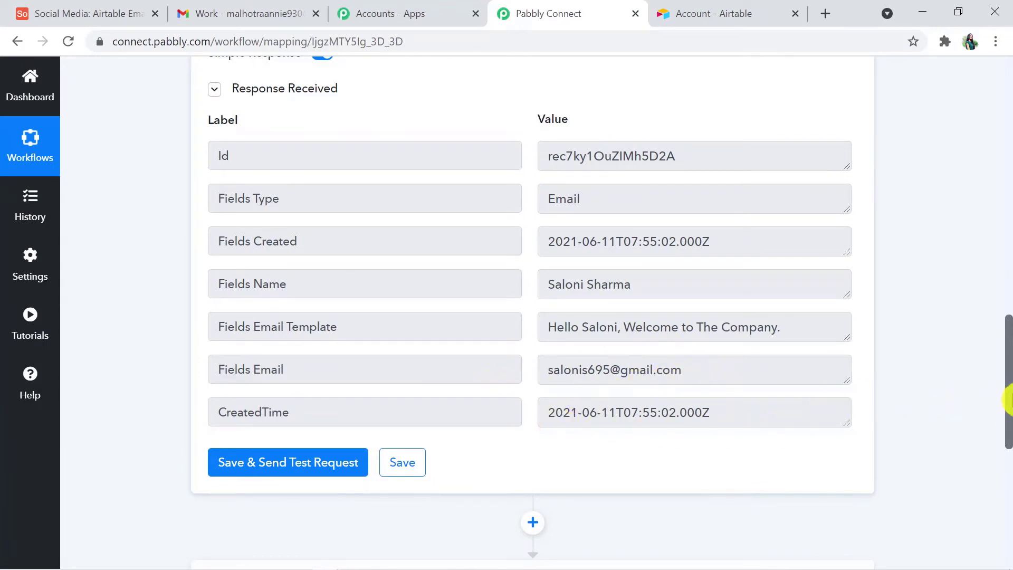
drag(1008, 400, 1008, 472)
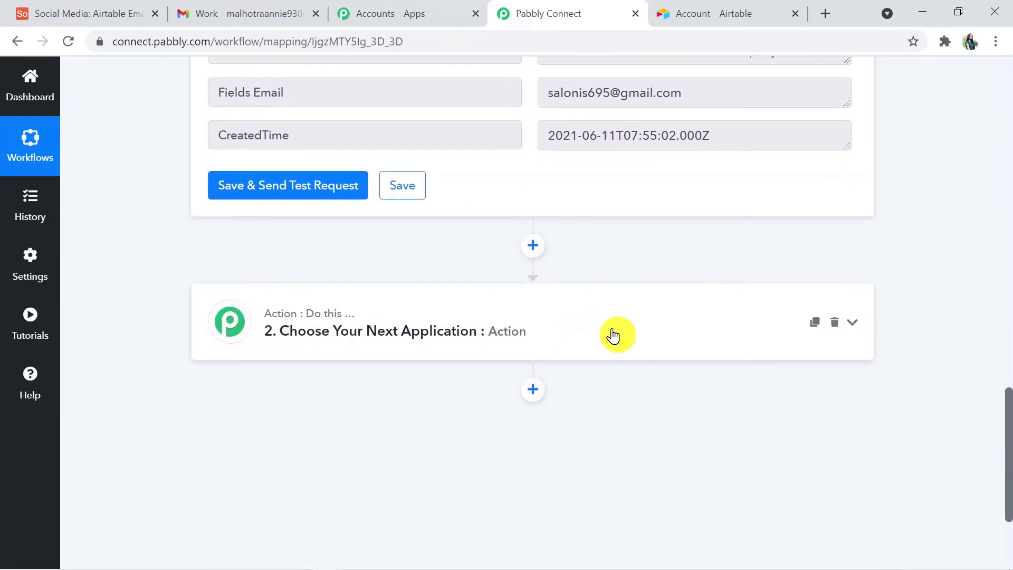
click(614, 335)
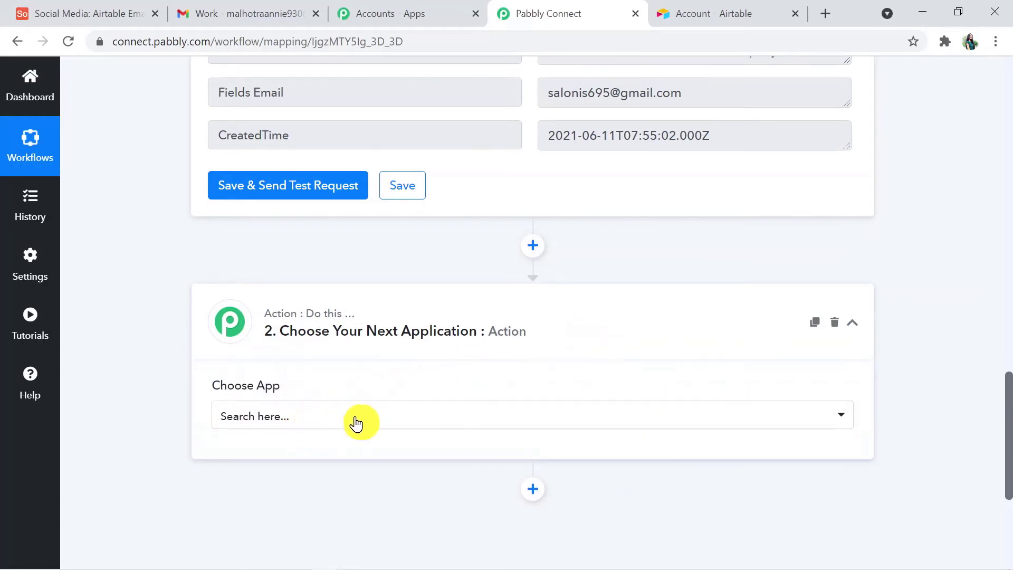
click(301, 410)
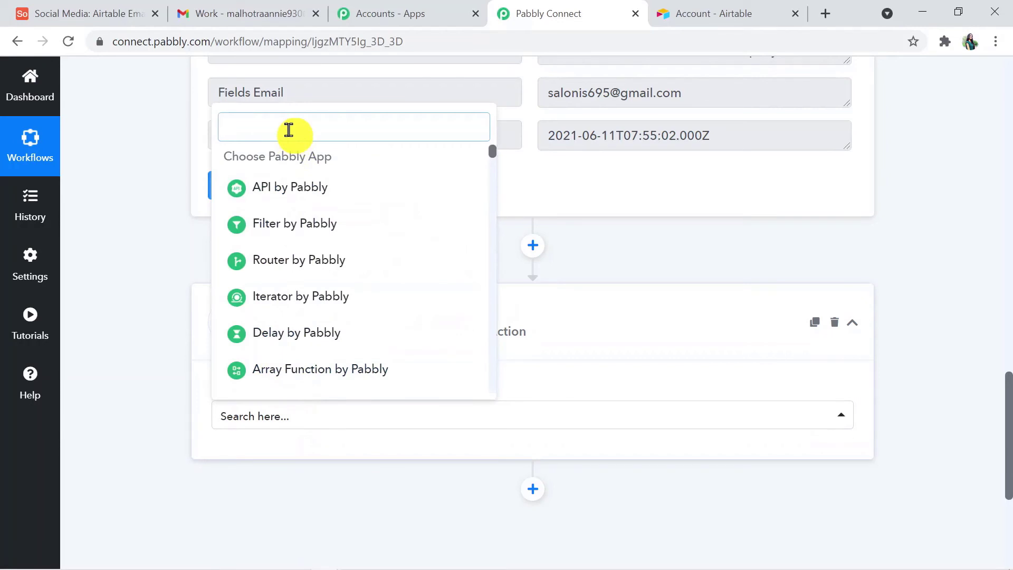
text(gmai)
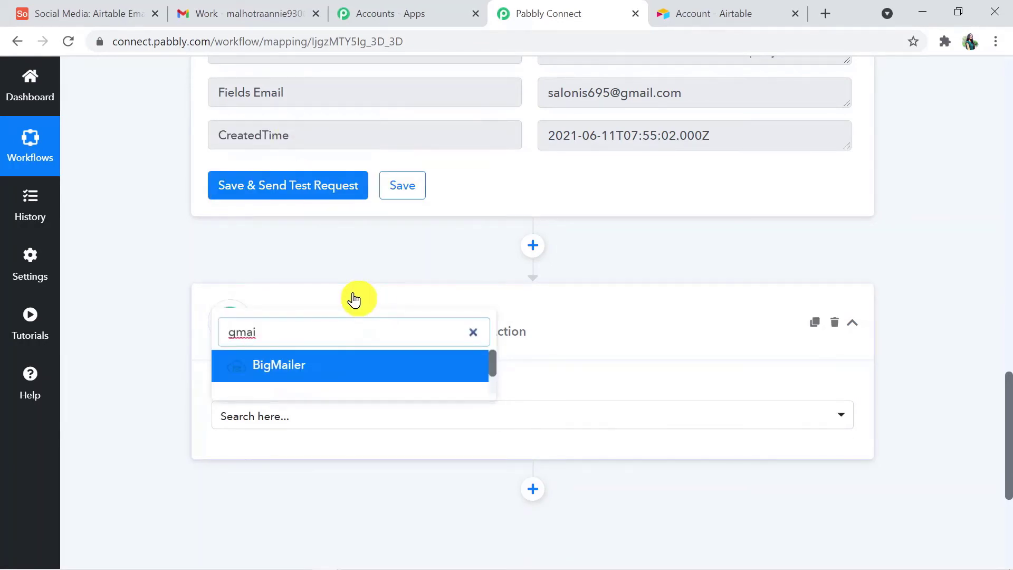
text(l)
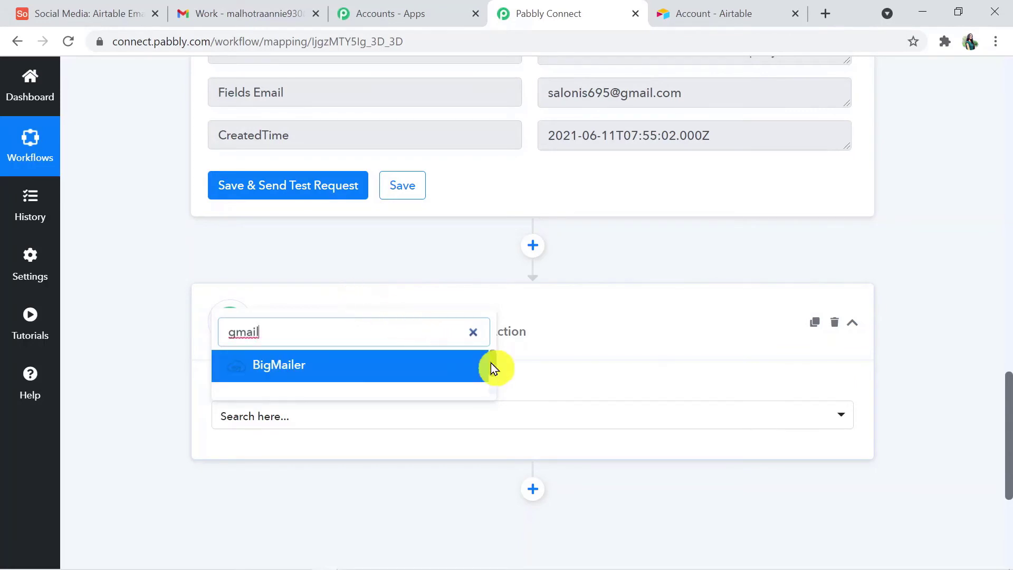
drag(491, 363, 491, 385)
click(401, 382)
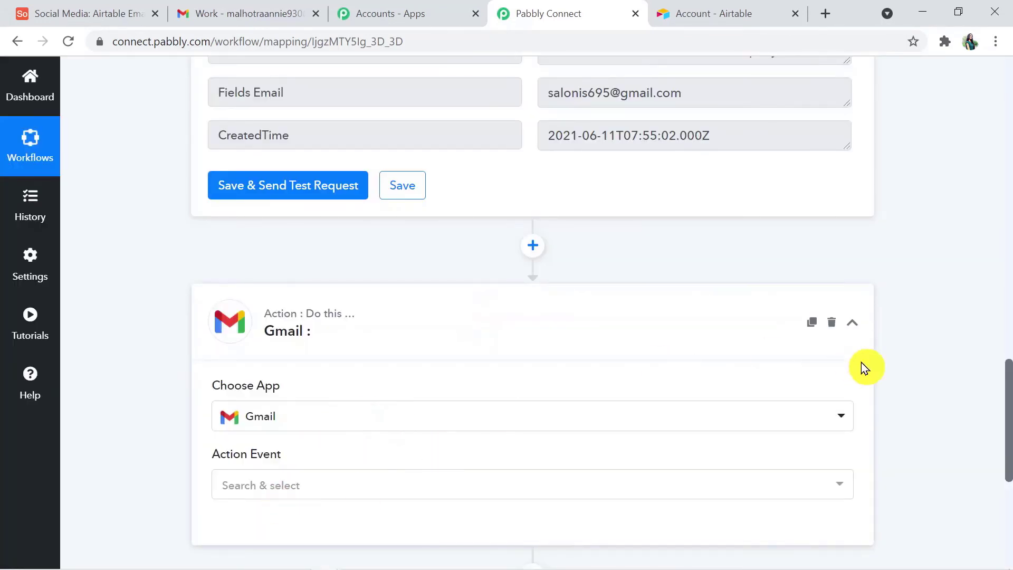
scroll(1008, 417, down, 1)
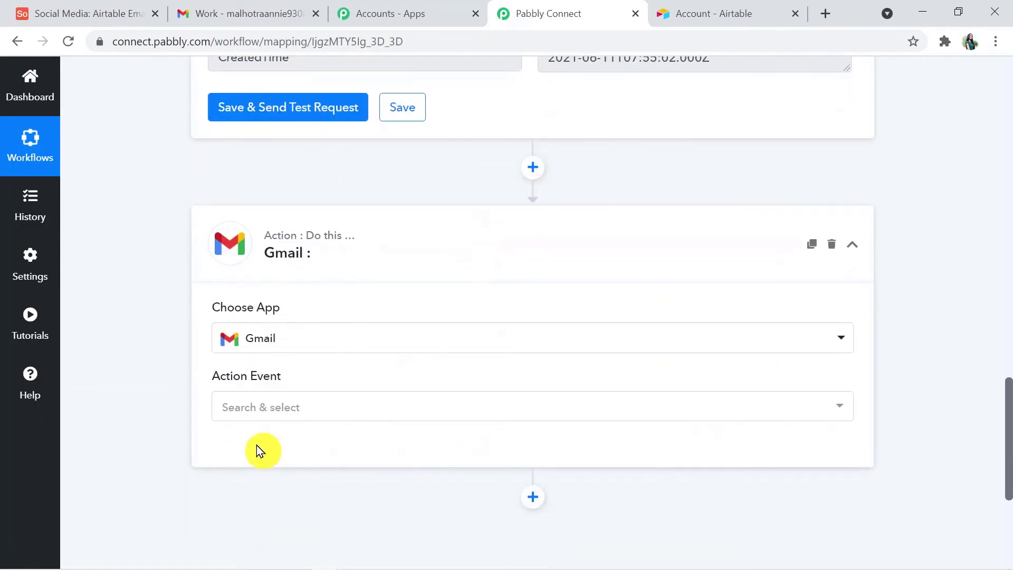
Step: Set the Gmail action event to Send an Email and begin the Connect With Gmail sign-in
click(267, 416)
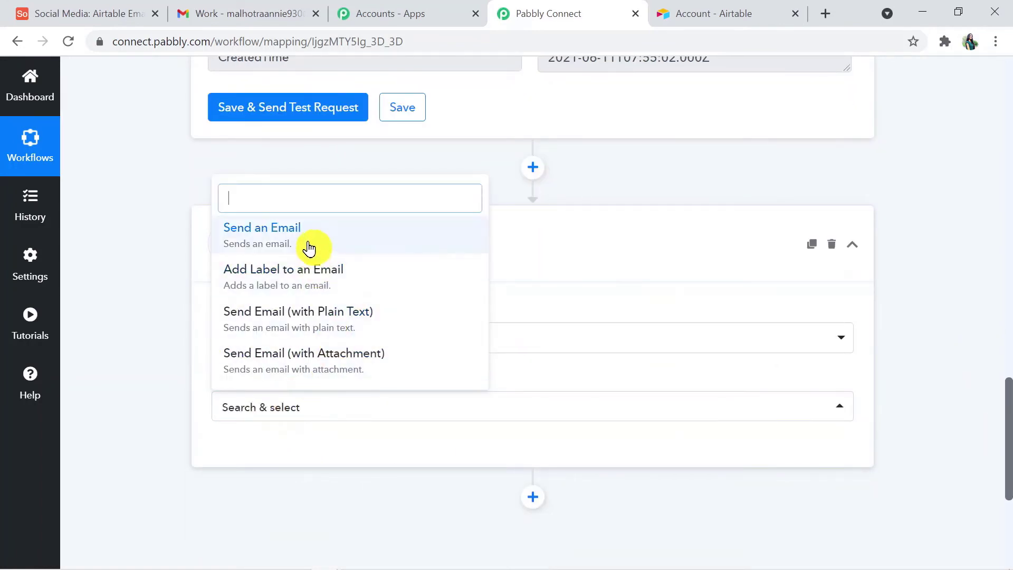
click(309, 246)
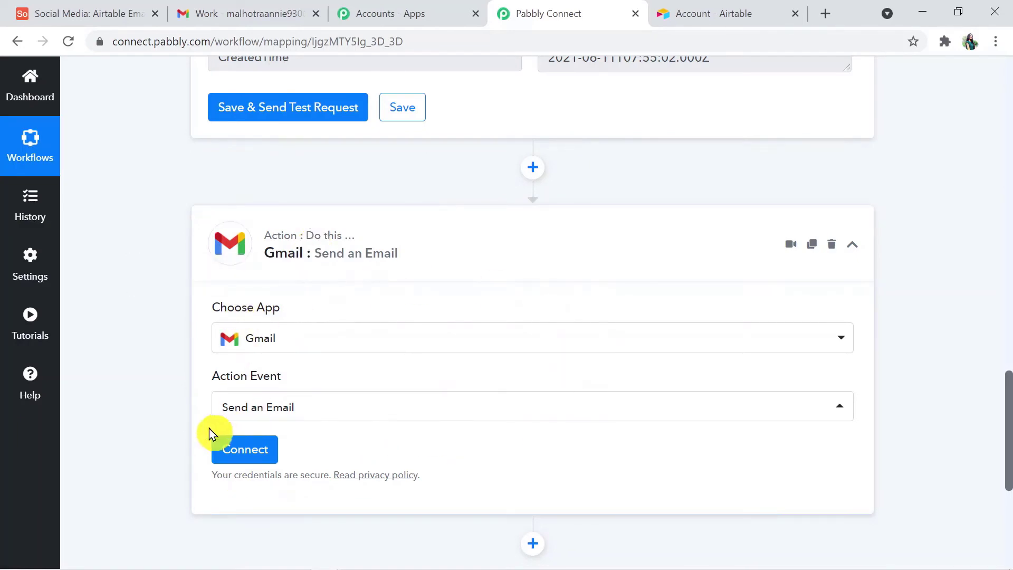
click(261, 448)
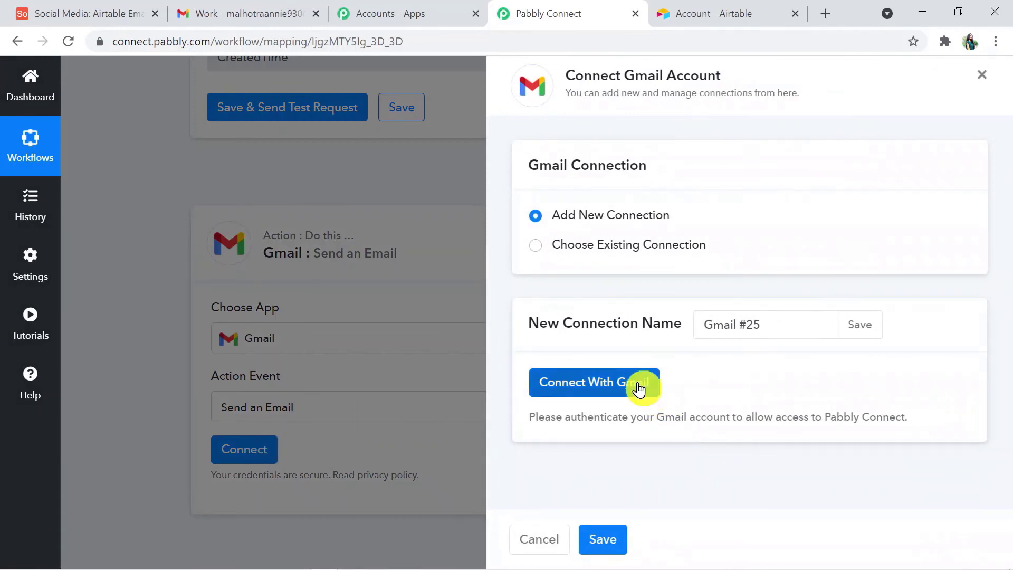
click(638, 388)
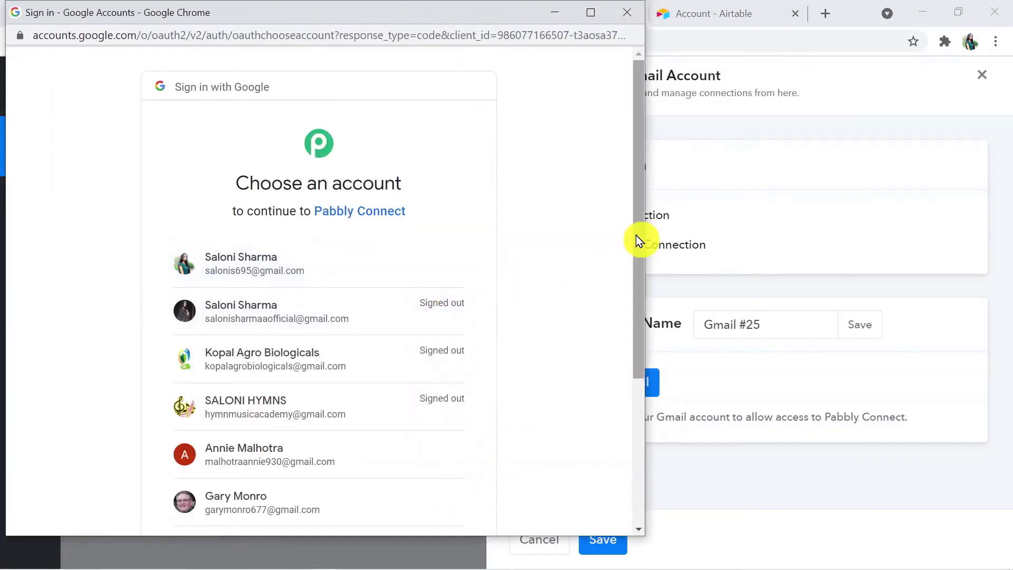
Step: Choose the Google account and allow Pabbly Connect access to its Gmail
drag(635, 236, 632, 343)
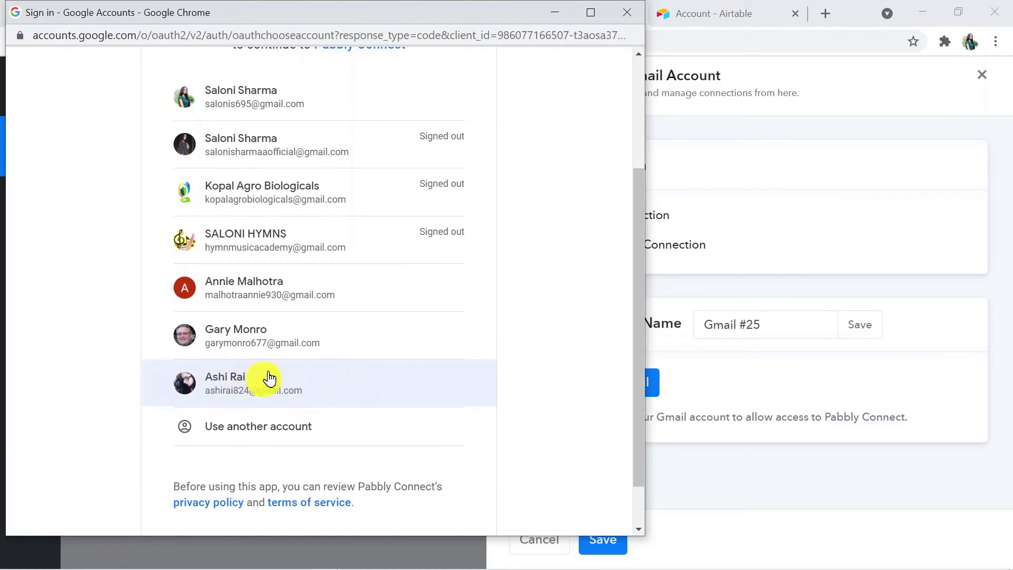
click(250, 378)
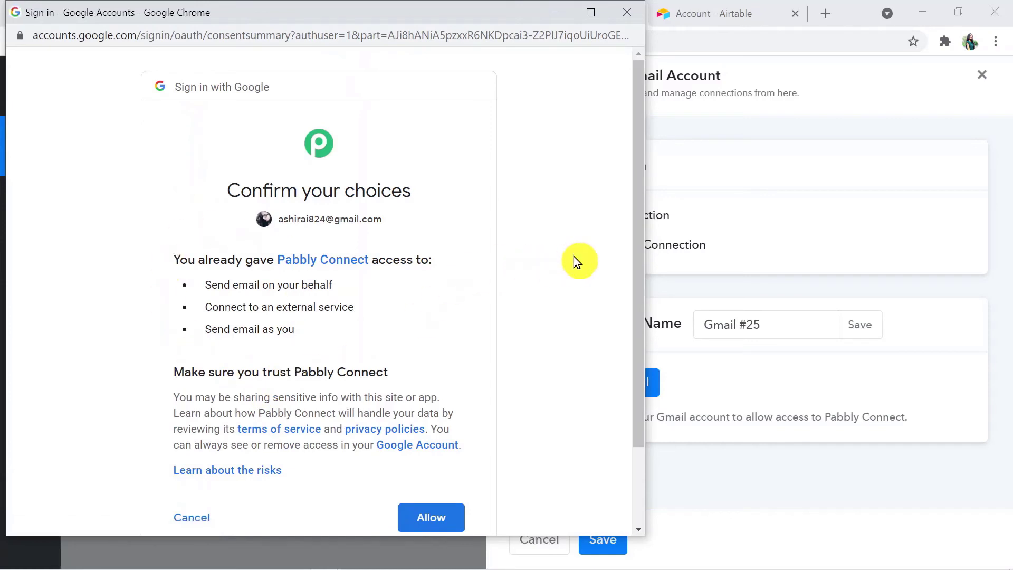
drag(635, 266, 634, 337)
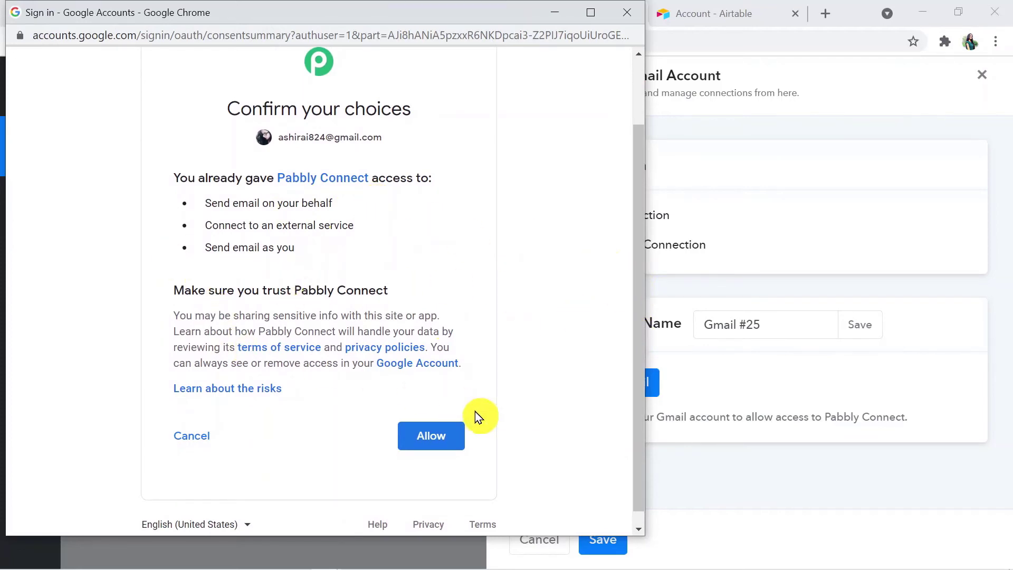
click(442, 441)
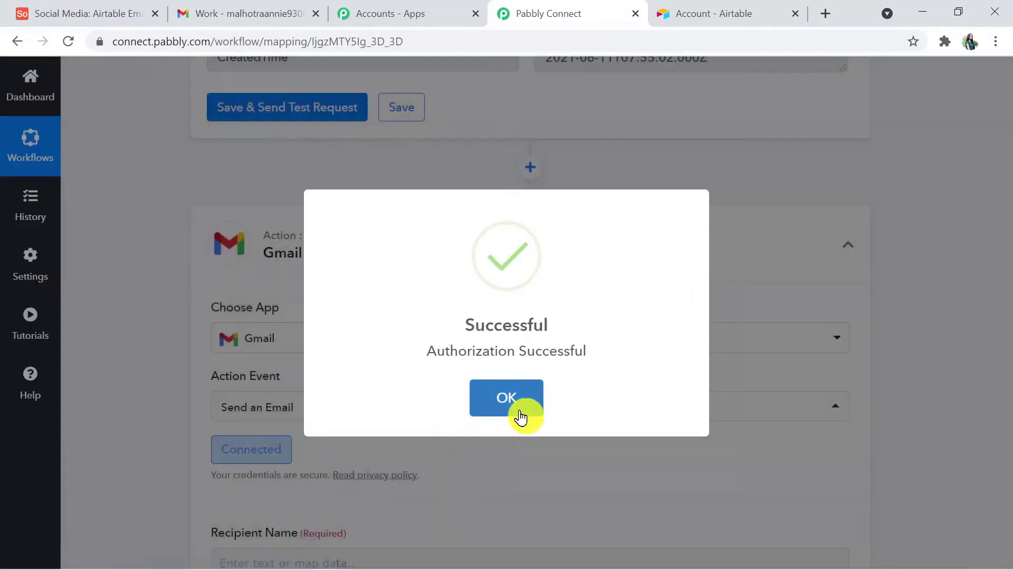
Step: Dismiss the Gmail authorization success message and map Airtable Fields Name into Recipient Name
click(514, 407)
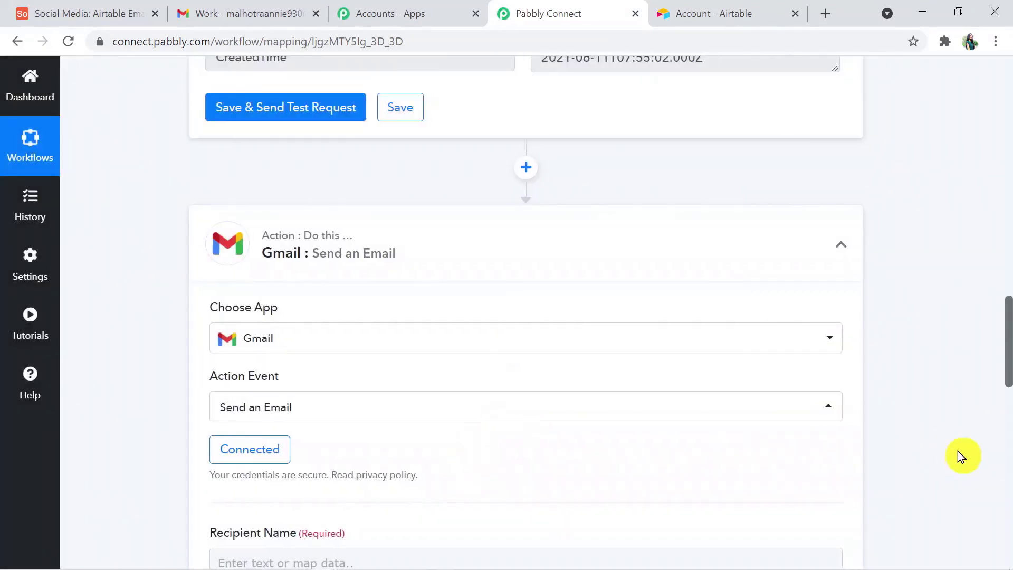
drag(1008, 376, 1011, 445)
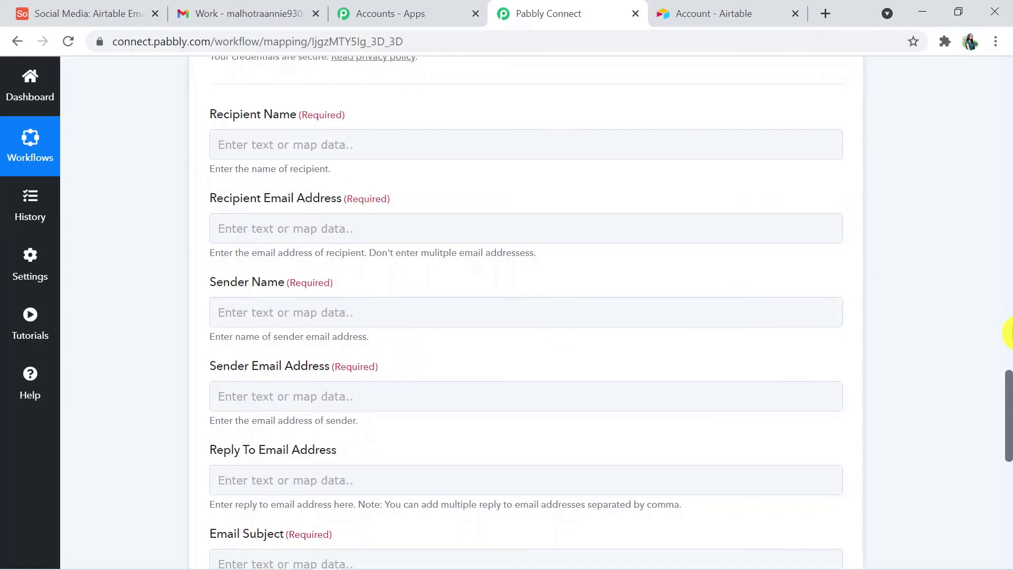
drag(1009, 388, 1009, 376)
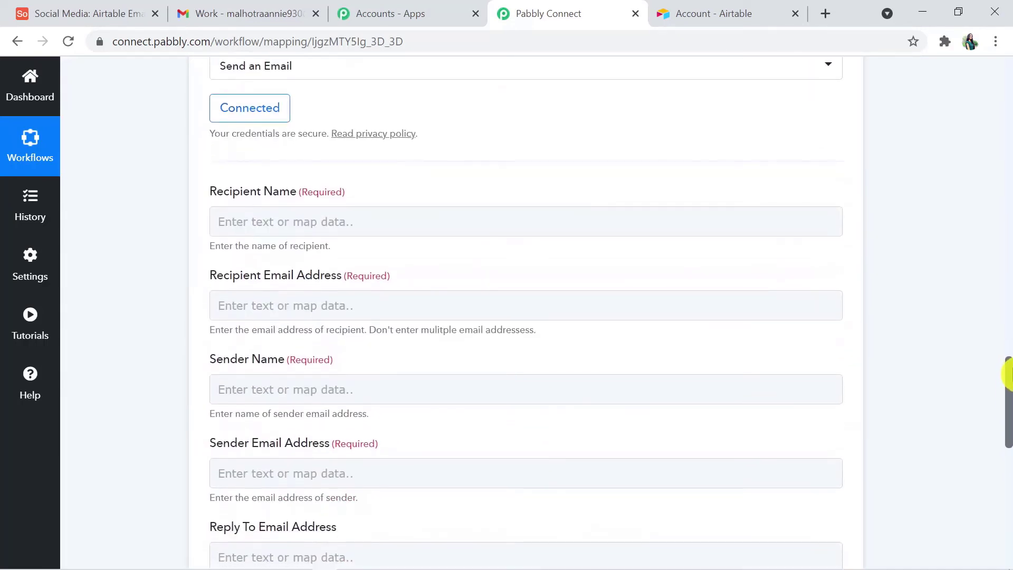
click(364, 219)
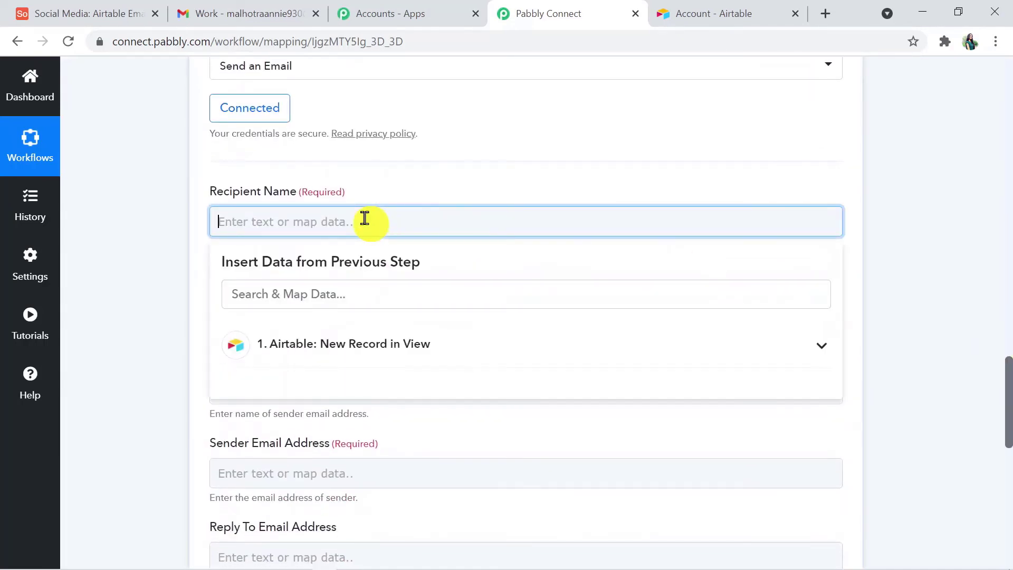
click(469, 357)
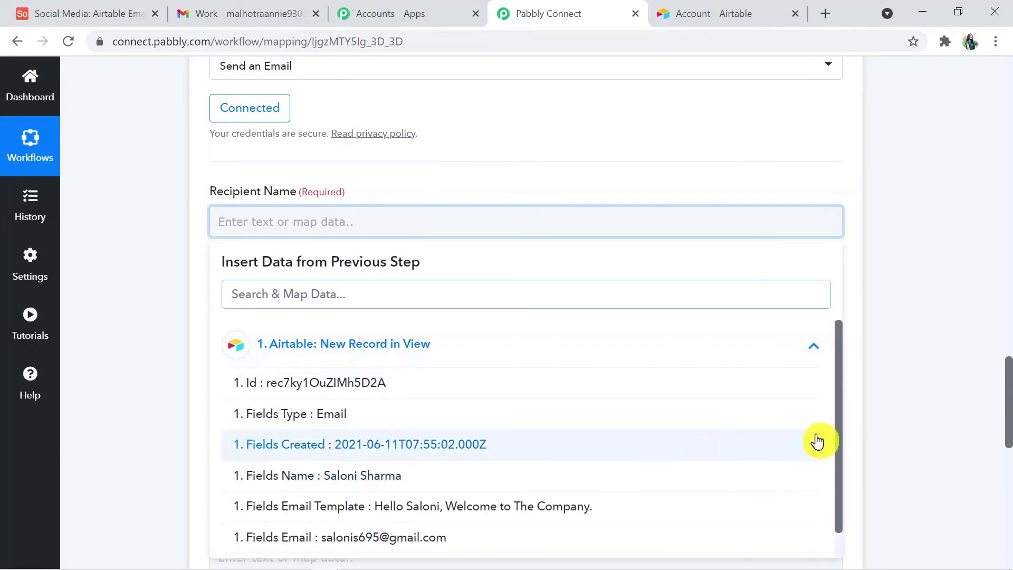
drag(837, 430, 837, 477)
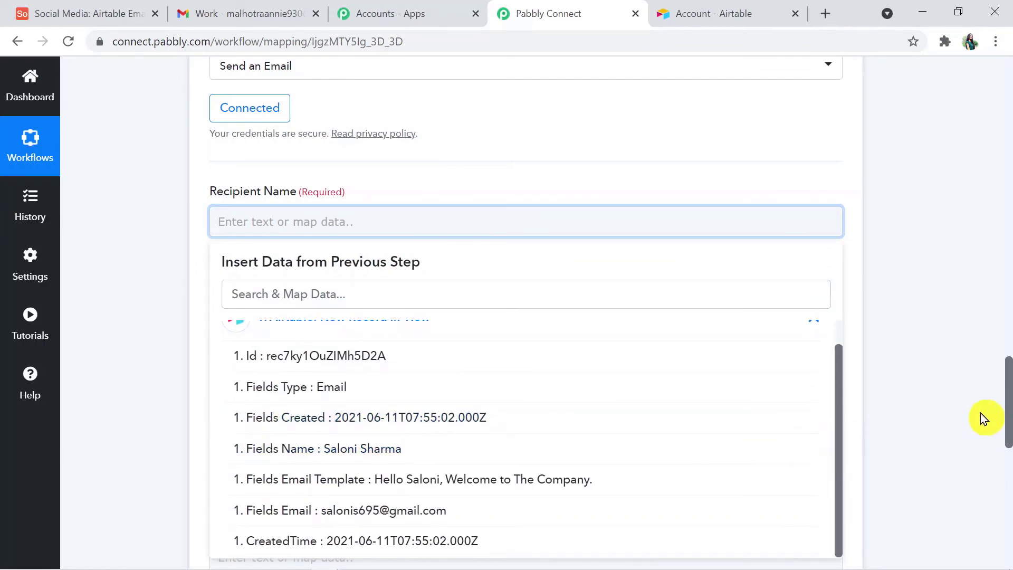
drag(1010, 431, 1009, 320)
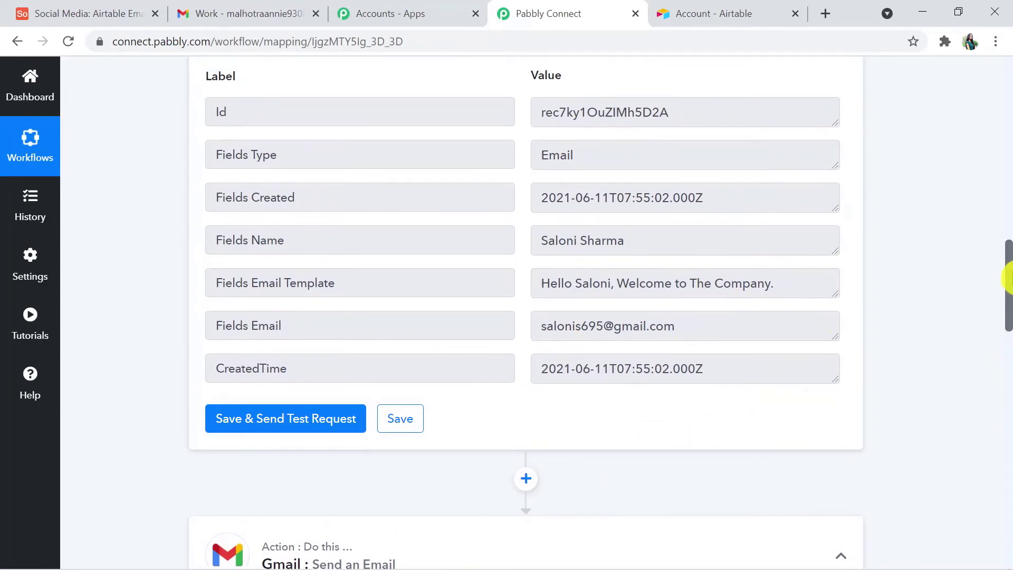
scroll(1008, 280, down, 3)
mouse_move(805, 397)
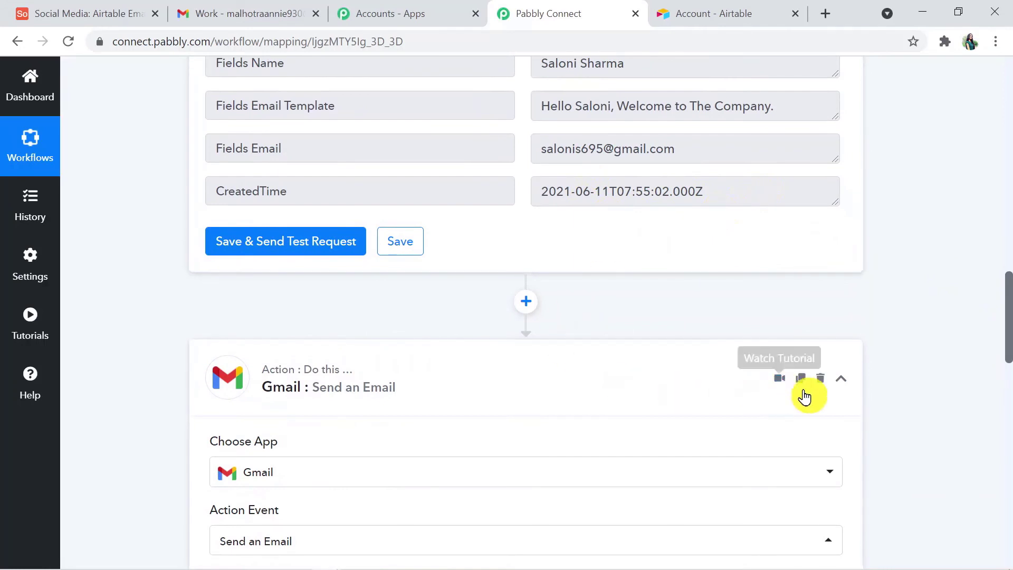
scroll(1008, 317, down, 5)
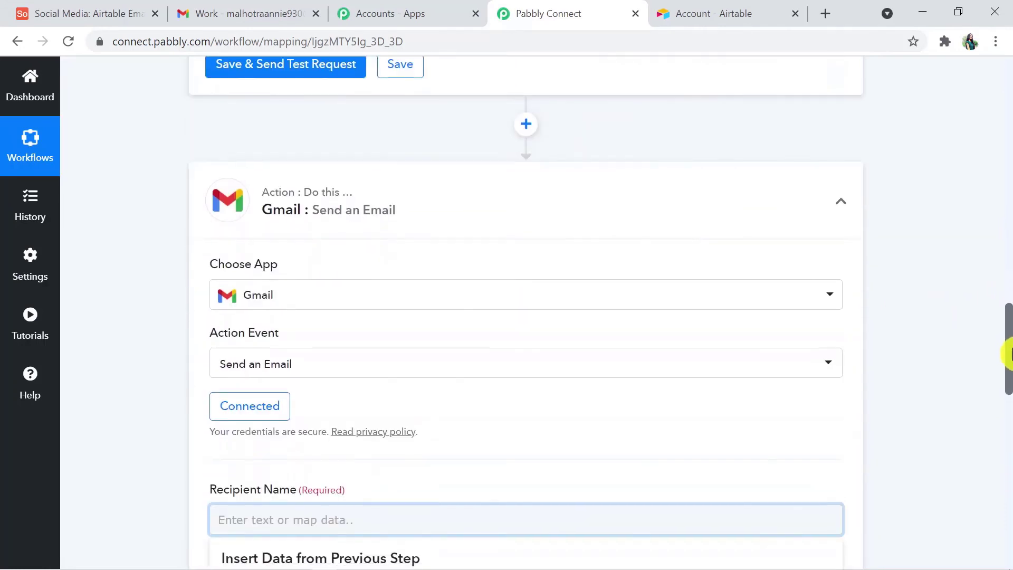
drag(1008, 375, 1008, 388)
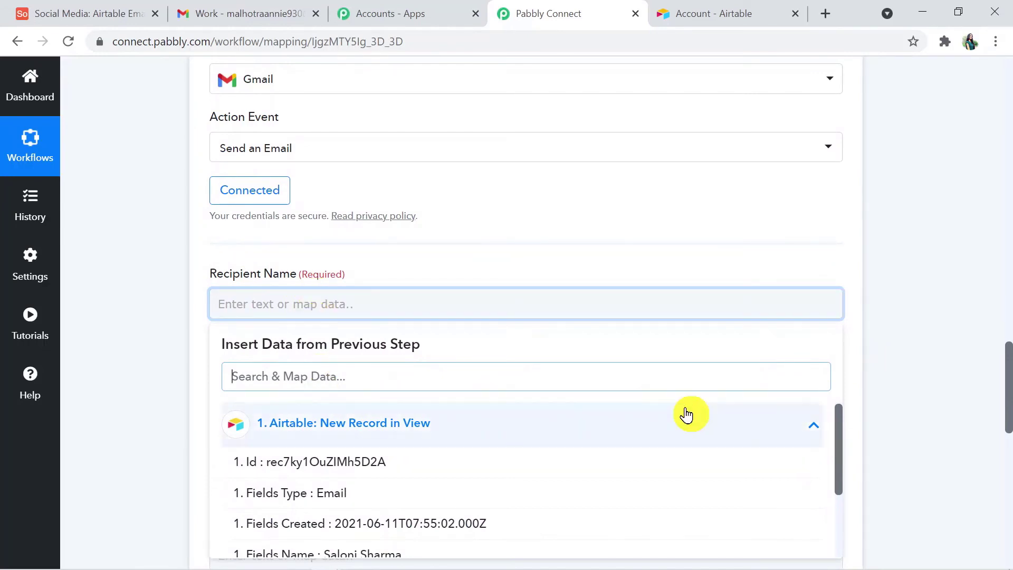
drag(843, 448, 833, 501)
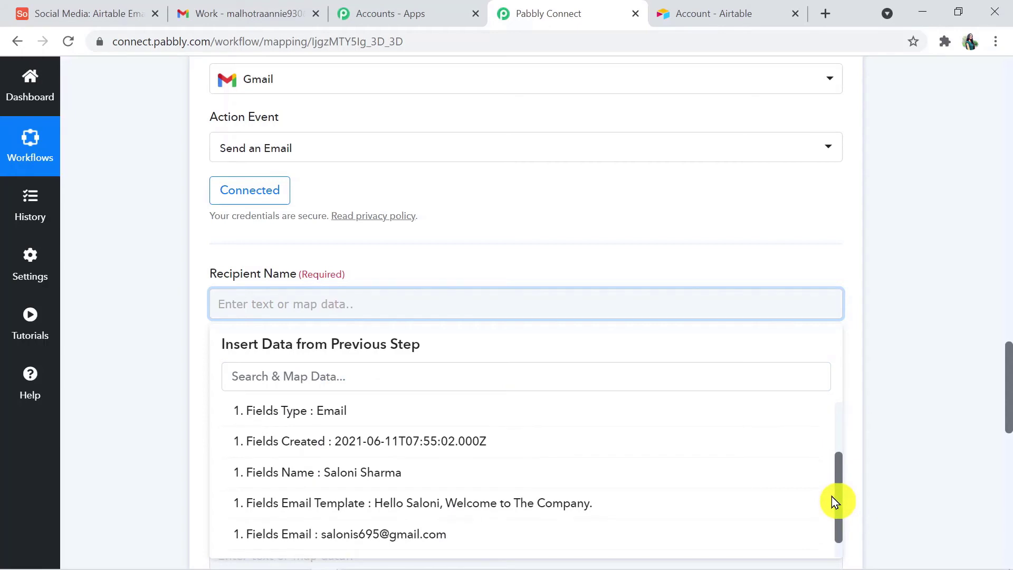
click(317, 475)
click(942, 364)
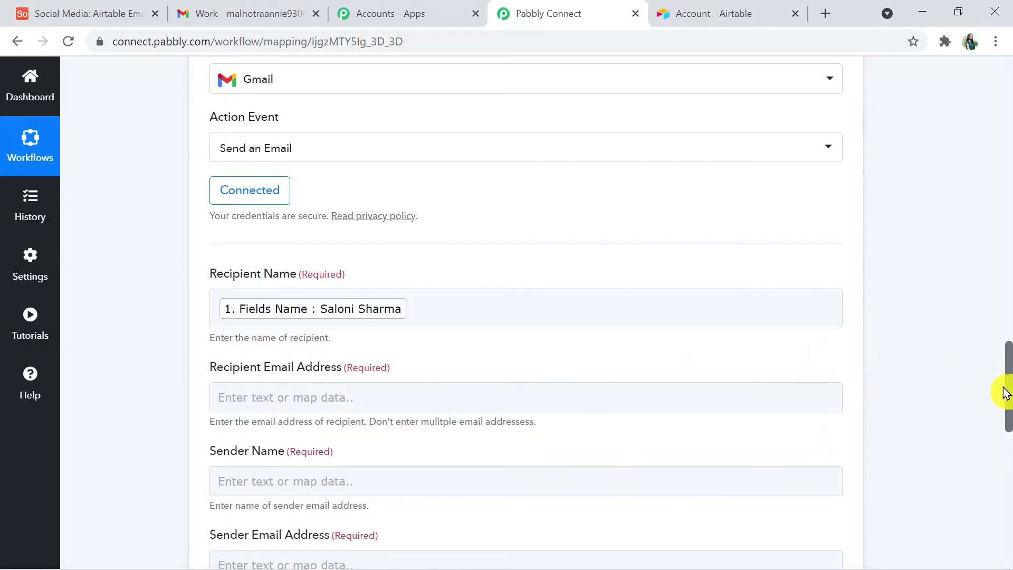
Step: Map Airtable Fields Email into the Recipient Email Address field
scroll(1009, 412, down, 4)
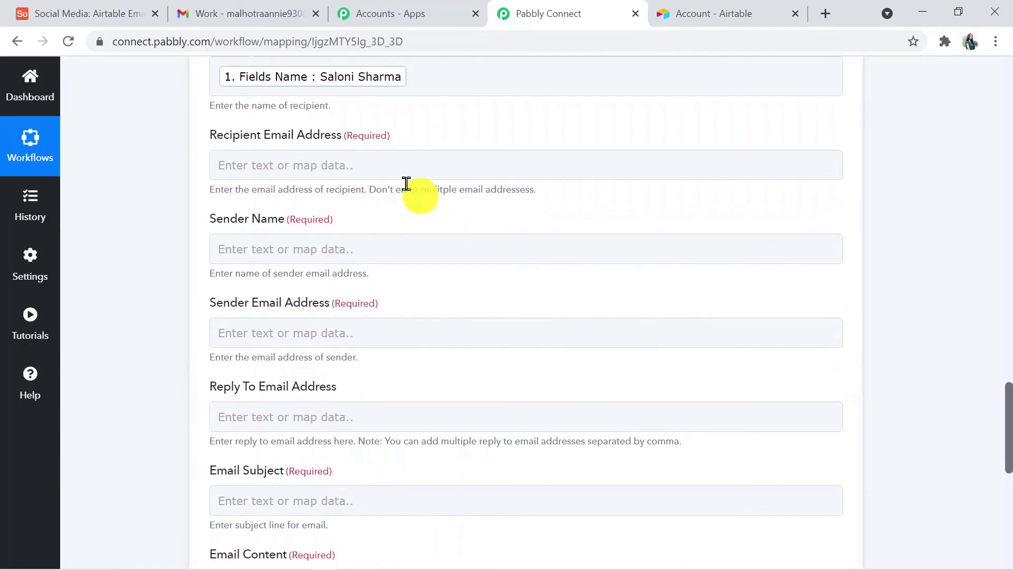
click(306, 153)
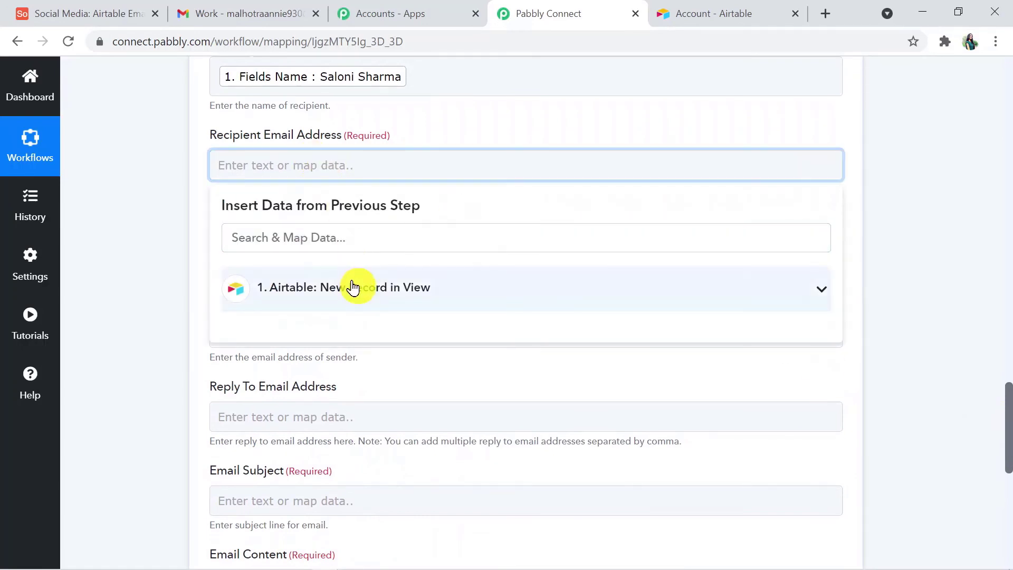
click(353, 287)
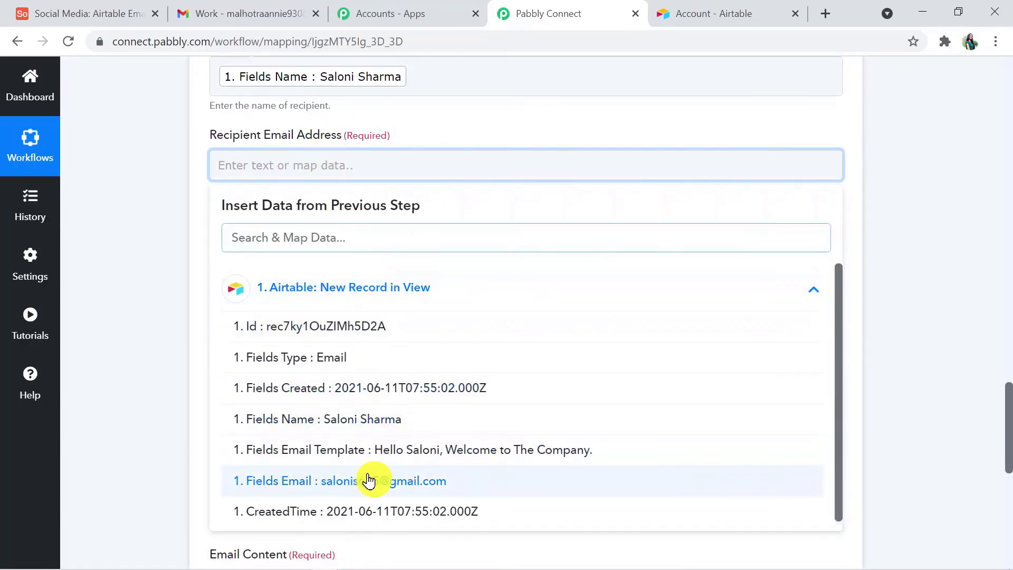
click(368, 481)
click(898, 400)
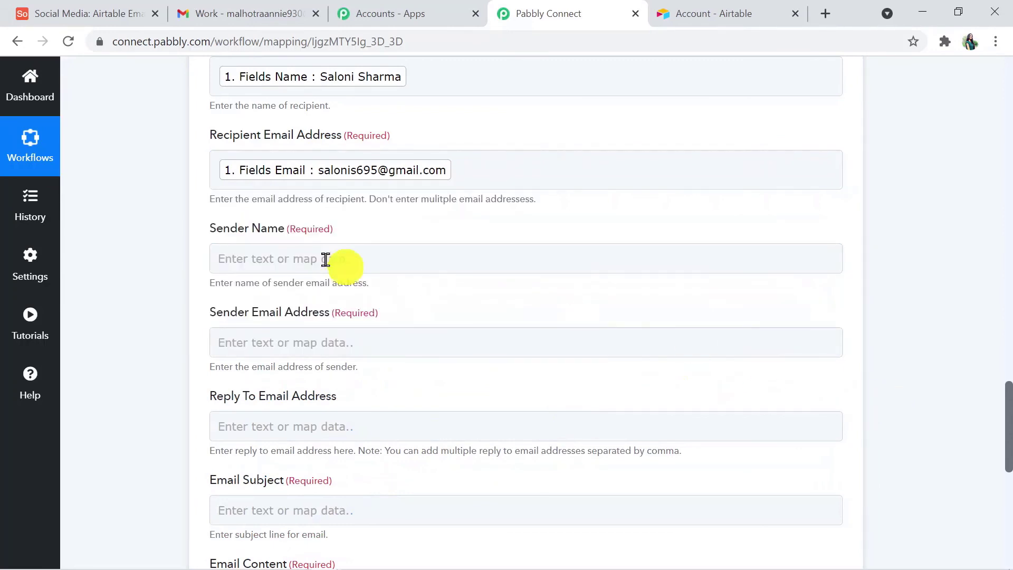
click(262, 267)
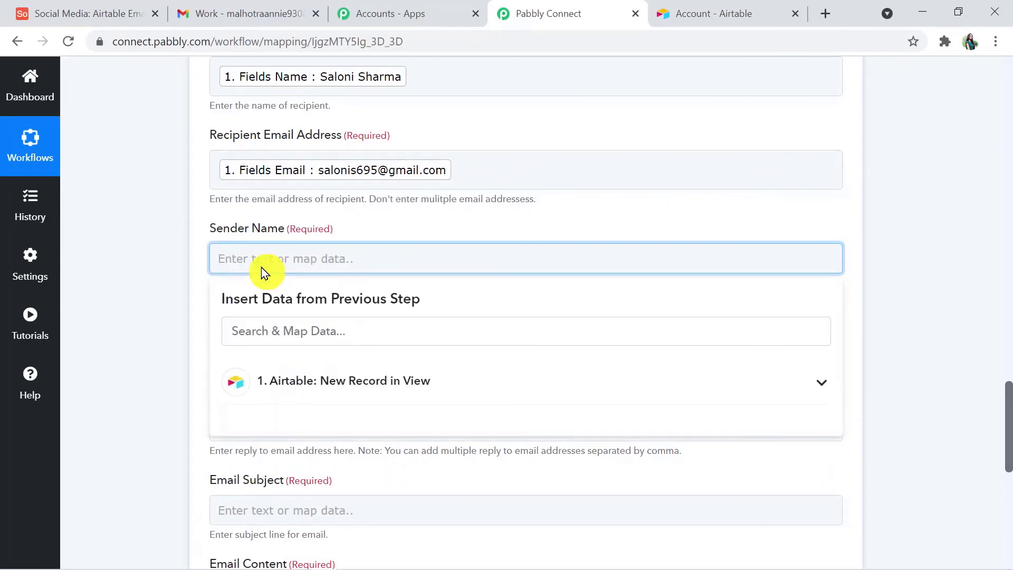
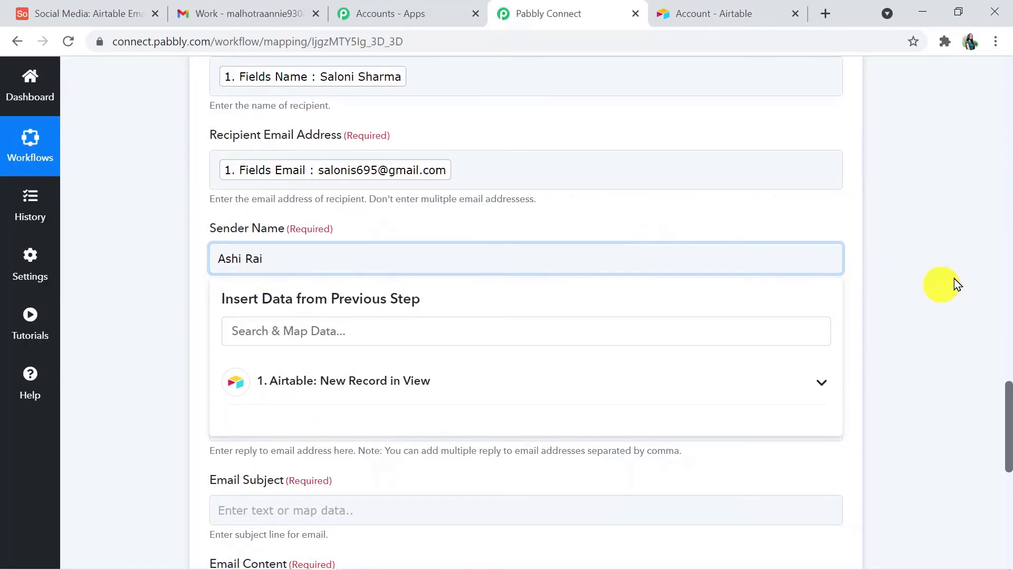
Step: Fill in the sender's name and the sender's e-mail address
click(950, 293)
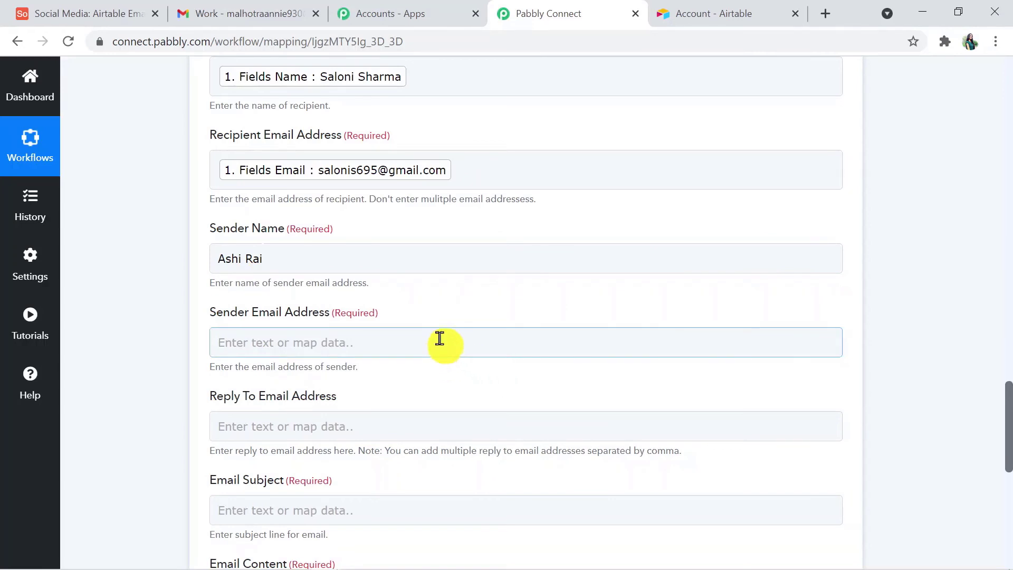
click(438, 340)
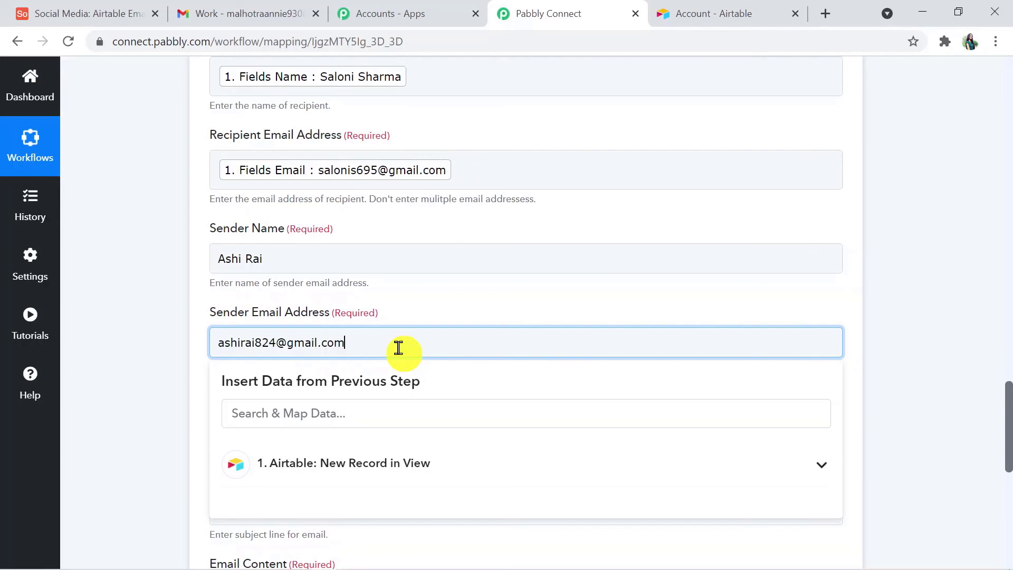
scroll(1009, 417, down, 2)
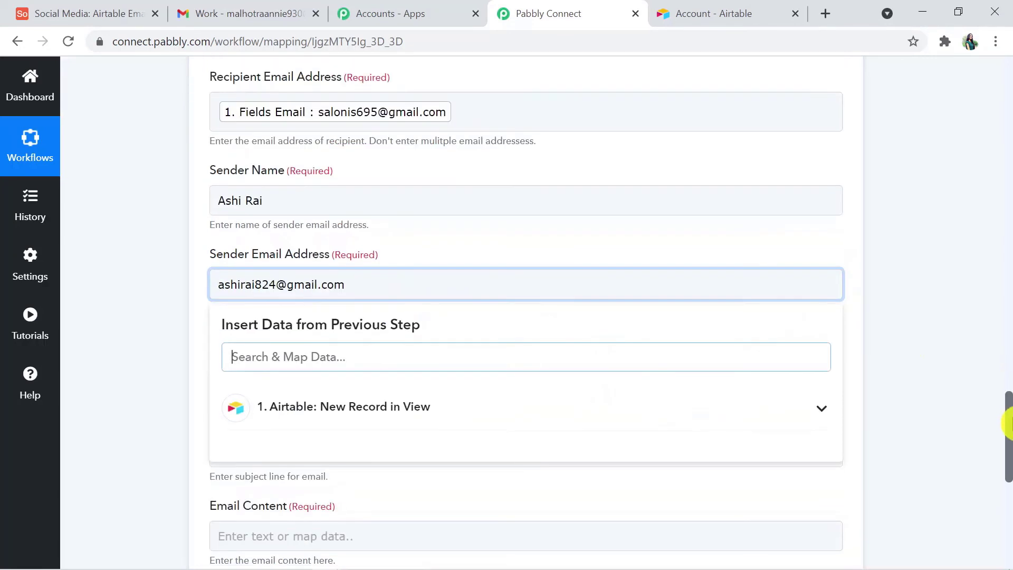
click(921, 385)
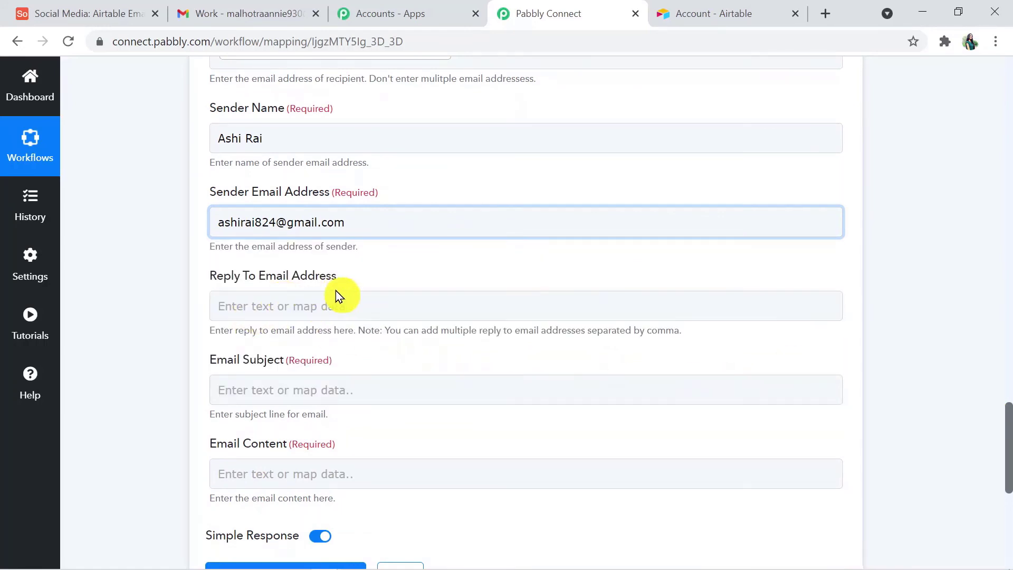
Step: Set the Email Subject to 'Welcome Email'
click(277, 388)
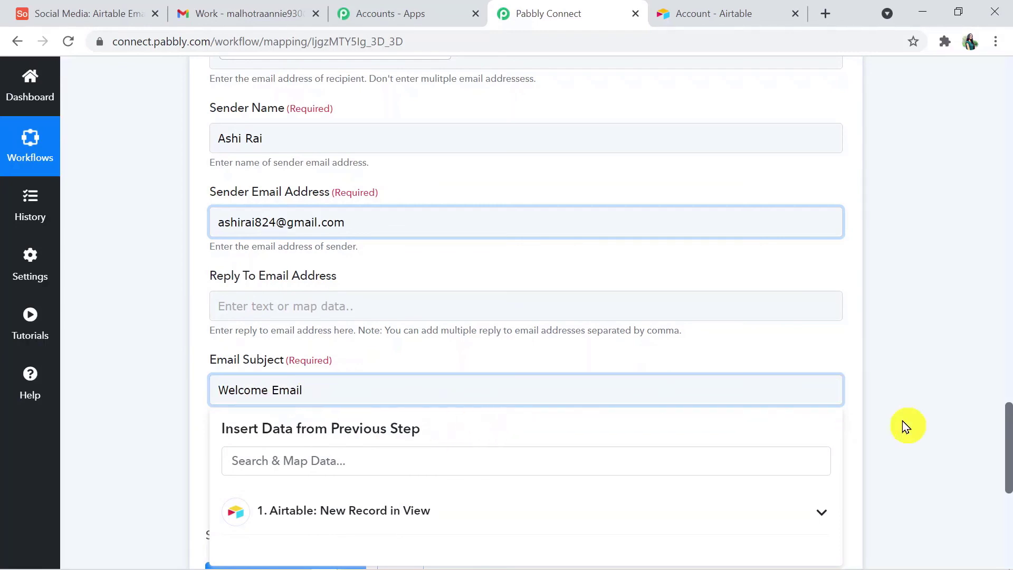
scroll(1006, 448, down, 3)
click(948, 451)
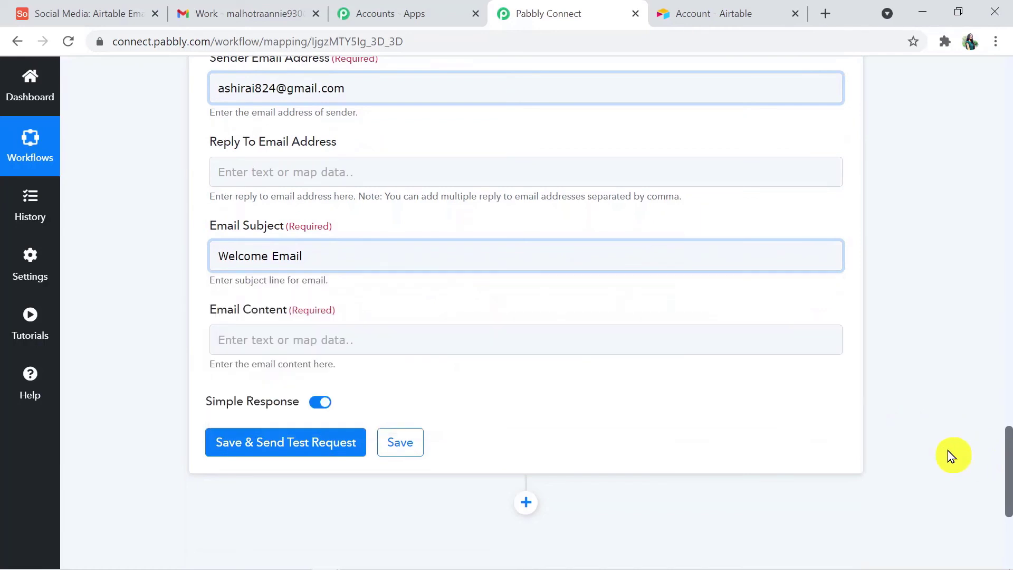
Step: Map Email Content to the Airtable New Record in View step's Fields Email Template
click(257, 340)
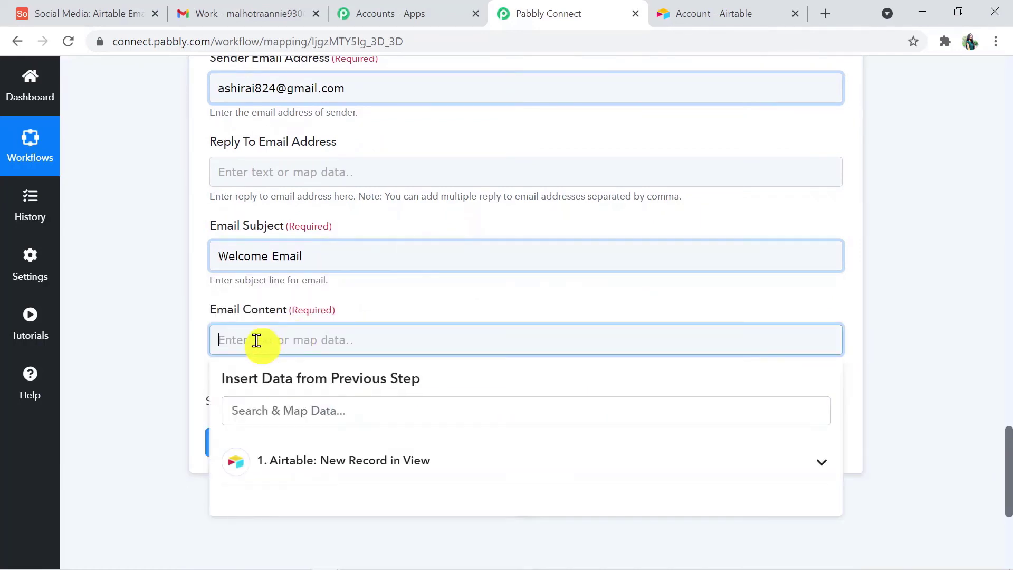
key(ctrl+l)
click(256, 340)
click(306, 474)
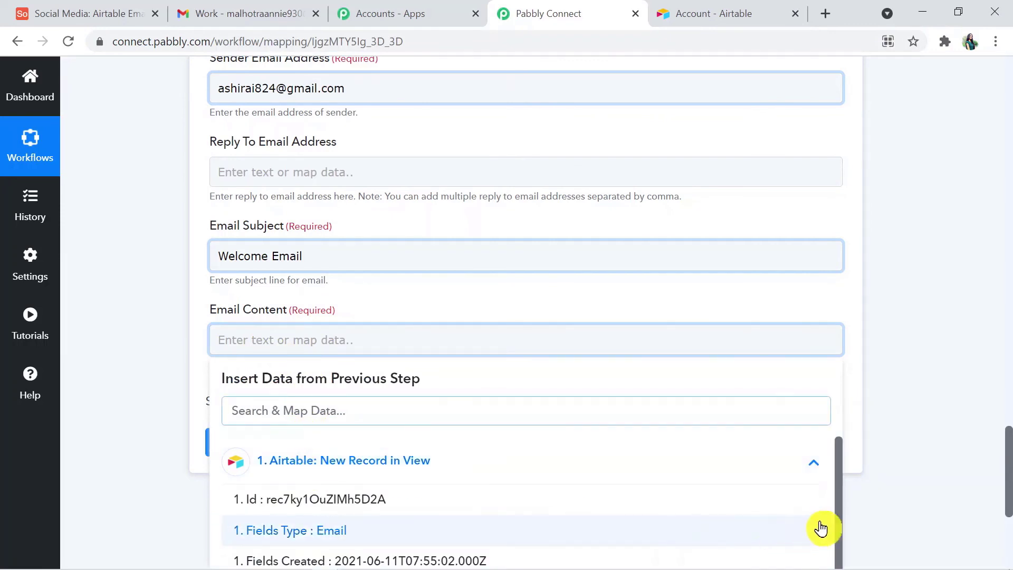
drag(842, 523, 839, 568)
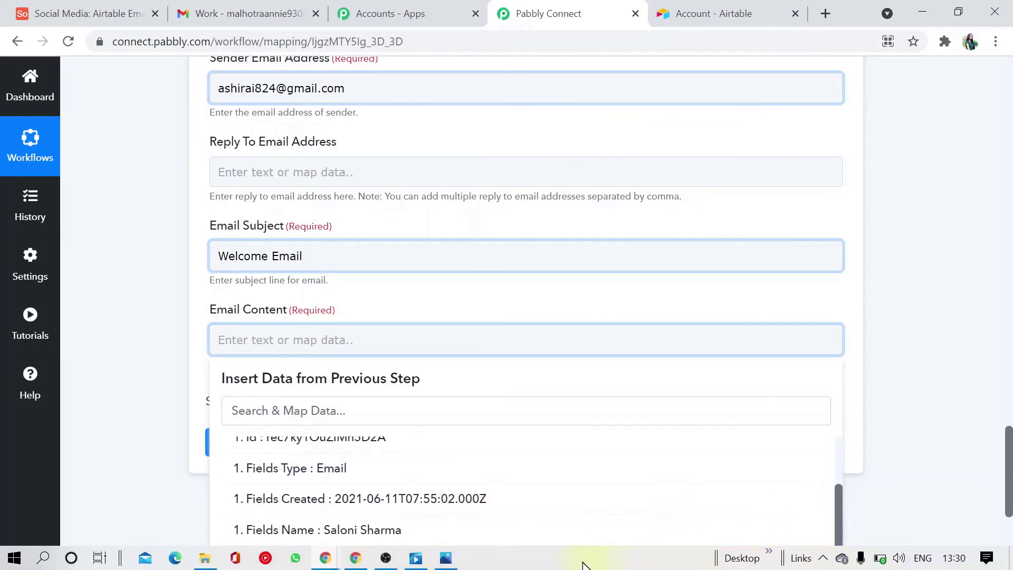
scroll(1008, 481, down, 3)
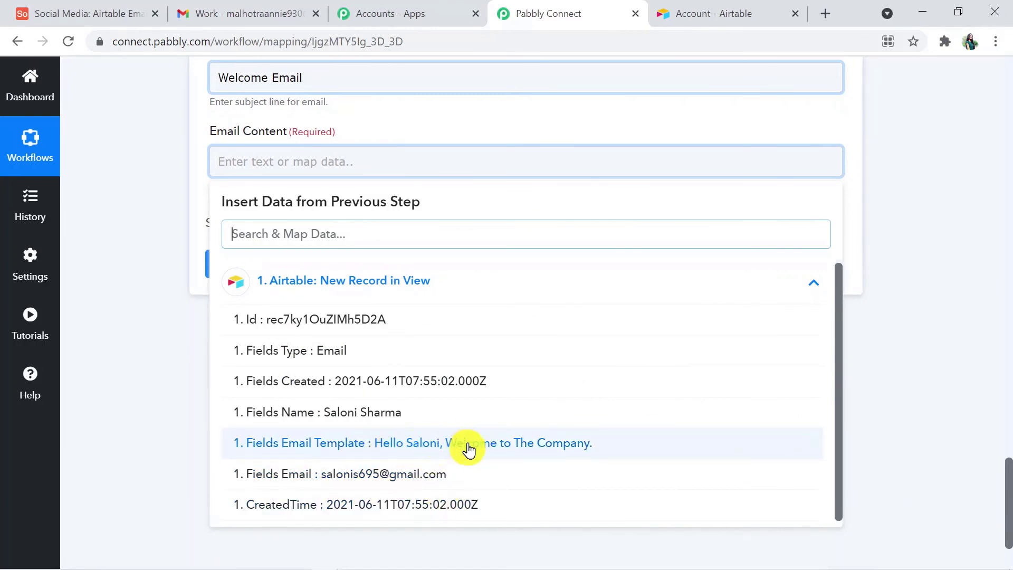
click(486, 448)
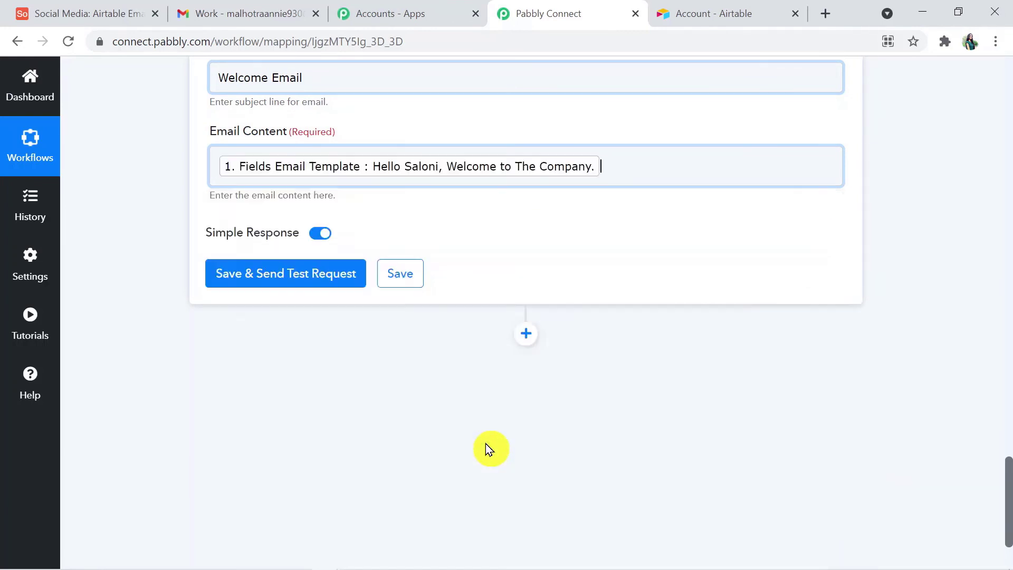
click(427, 385)
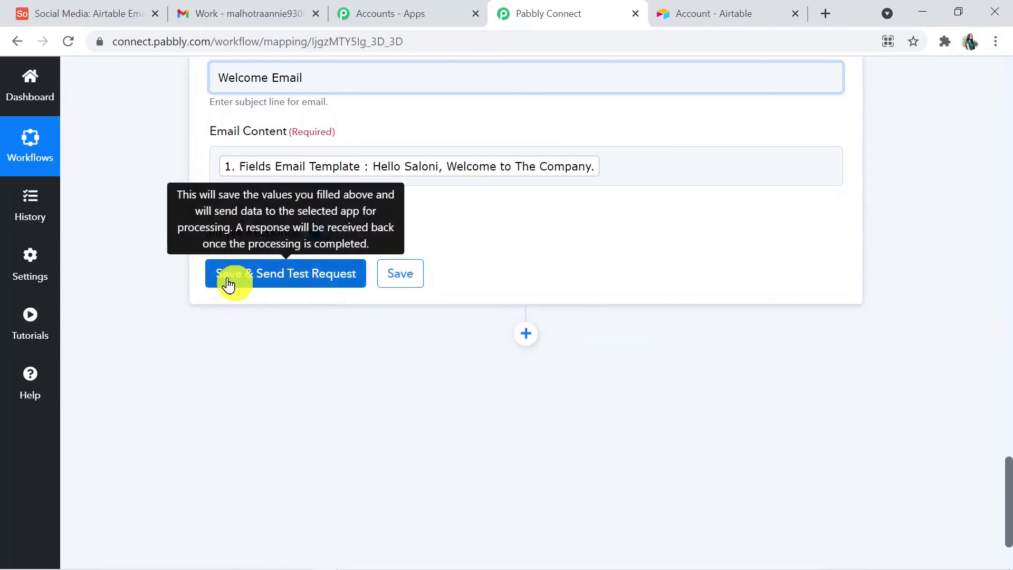
Step: Save the Gmail action and send a test request, confirming the SENT response
click(278, 270)
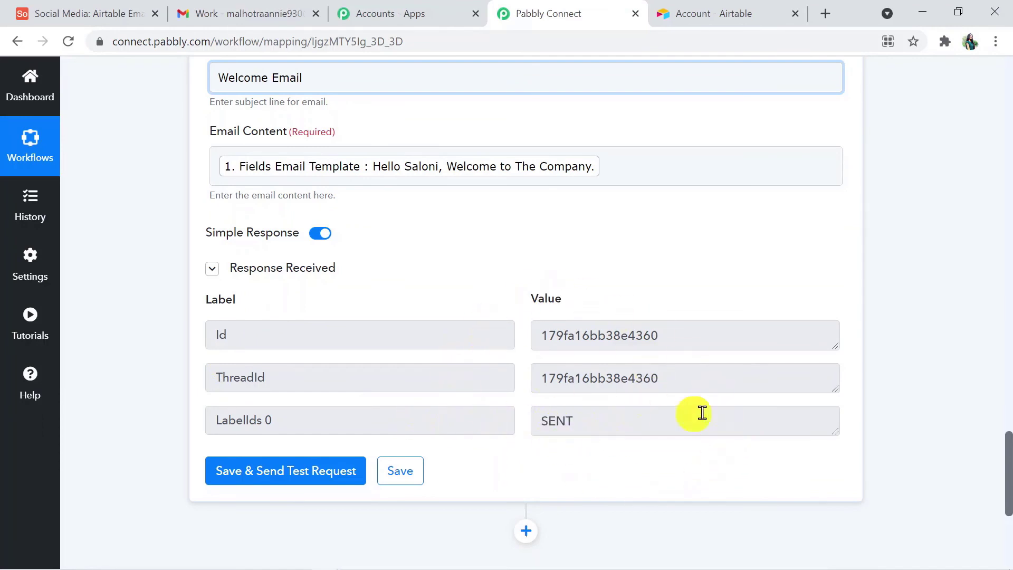
drag(1009, 491, 1010, 305)
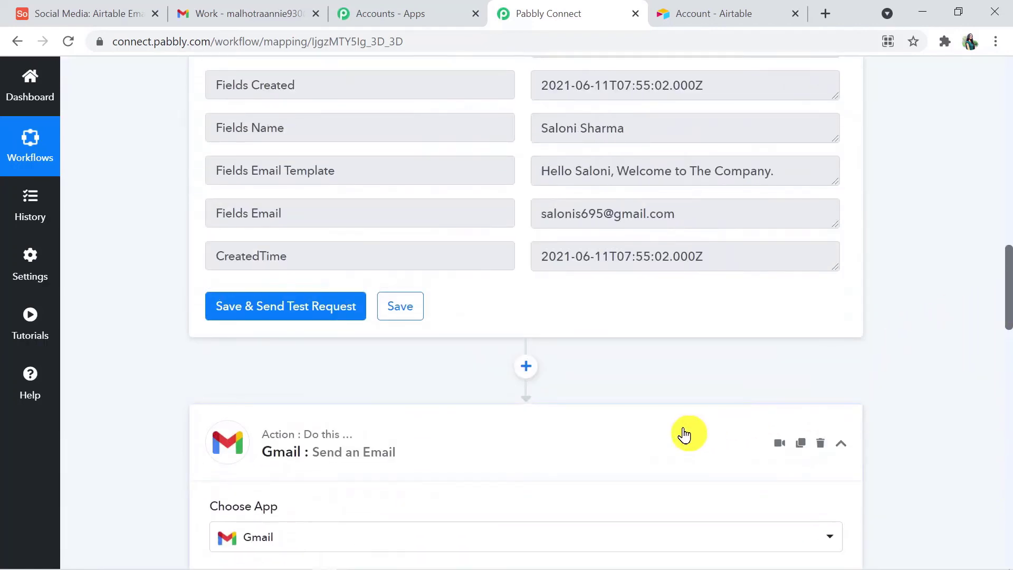
drag(1010, 298, 1009, 267)
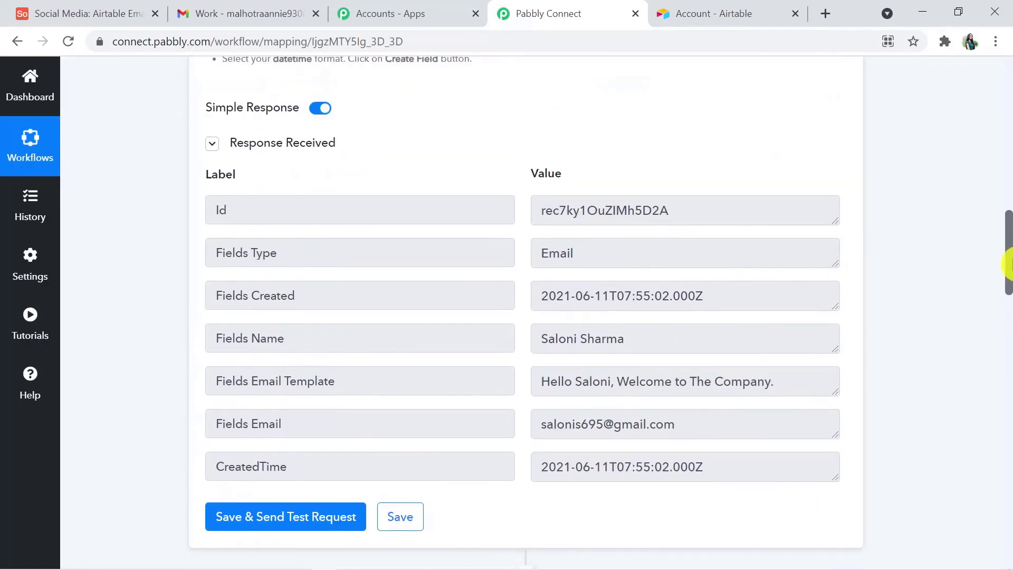
click(557, 43)
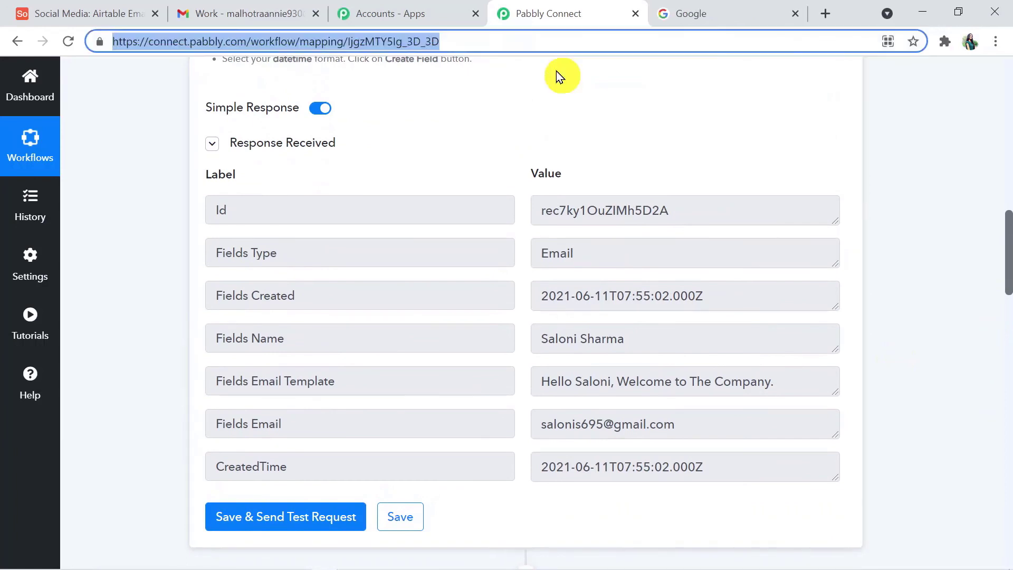
click(695, 13)
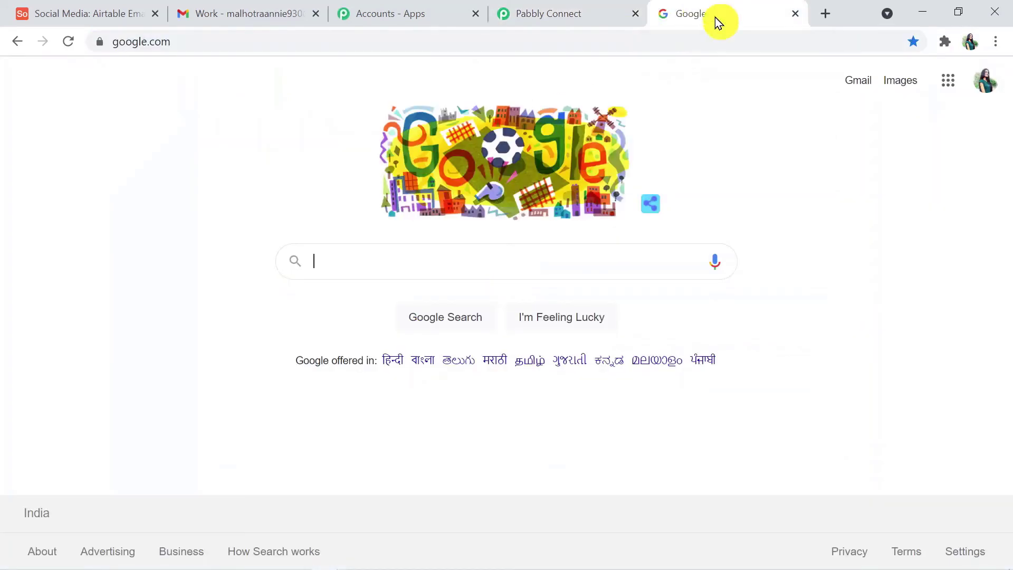
Step: Verify the test Welcome Email in Gmail against the Airtable record's template text
click(858, 81)
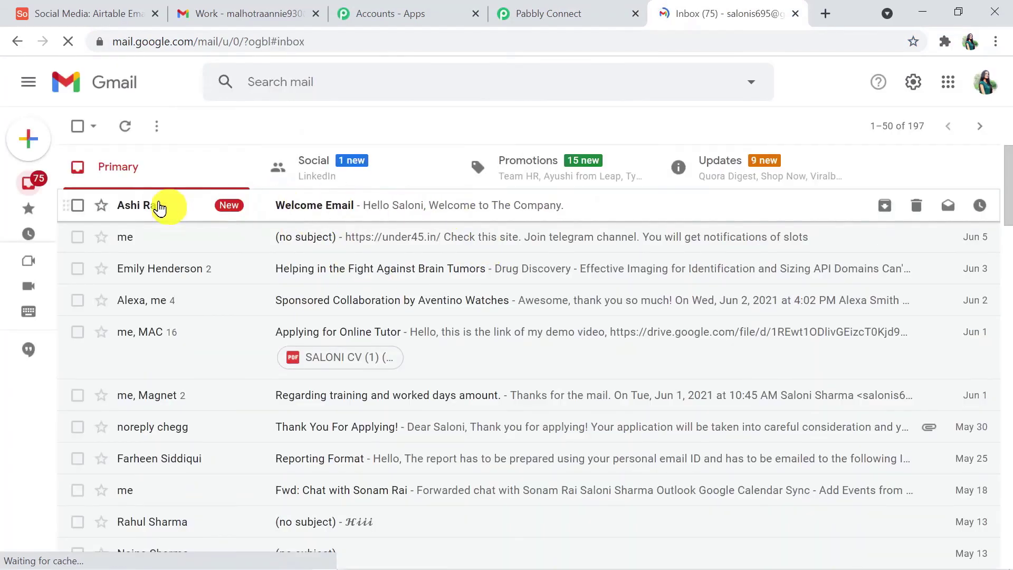
click(316, 219)
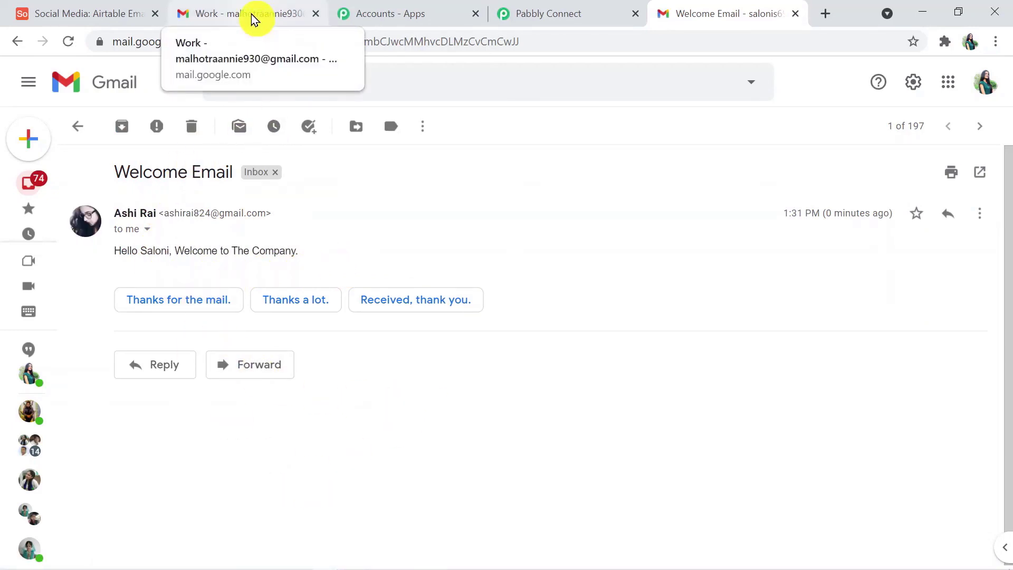
click(124, 12)
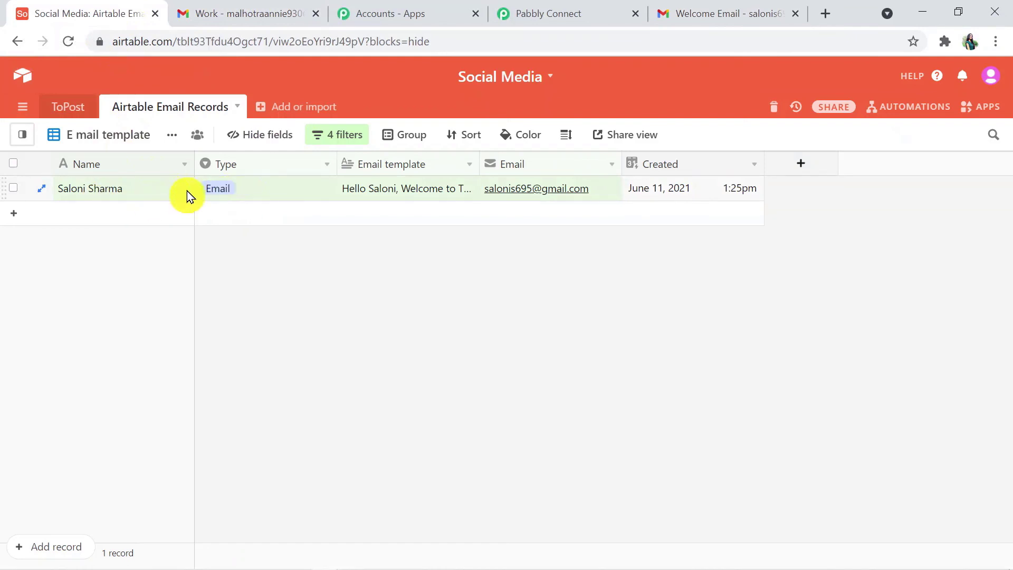
click(271, 9)
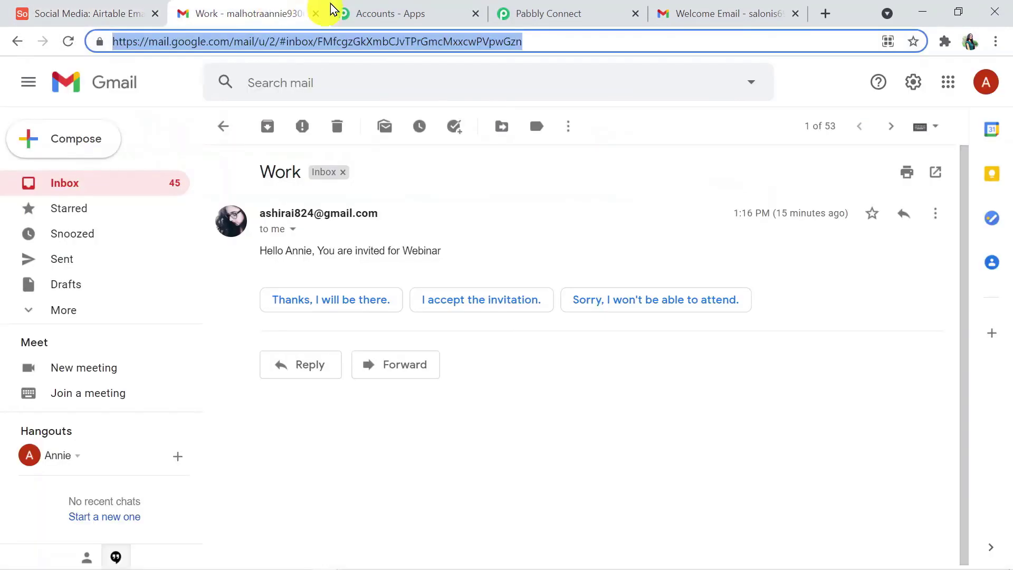
click(658, 11)
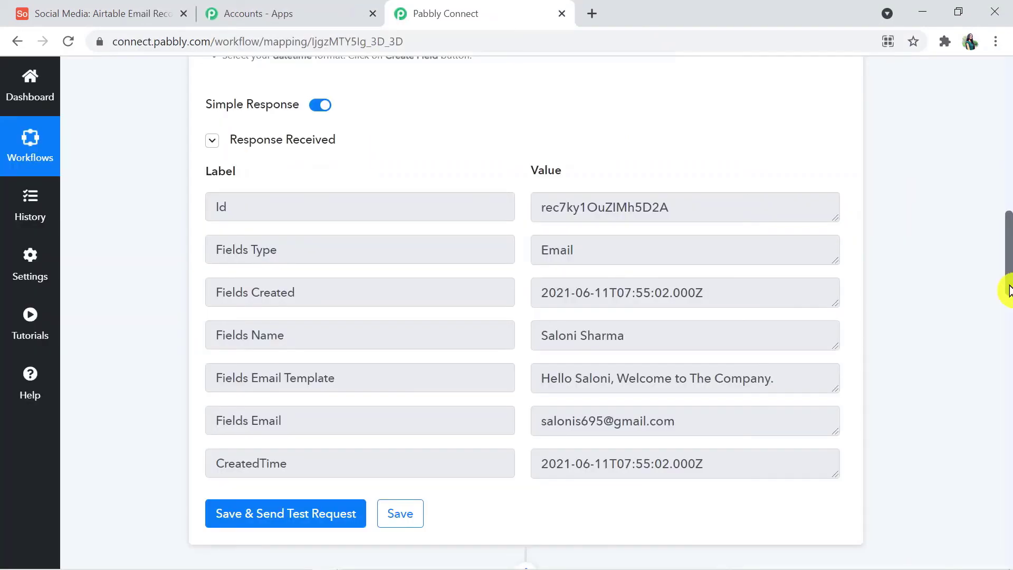
drag(1008, 291, 1008, 372)
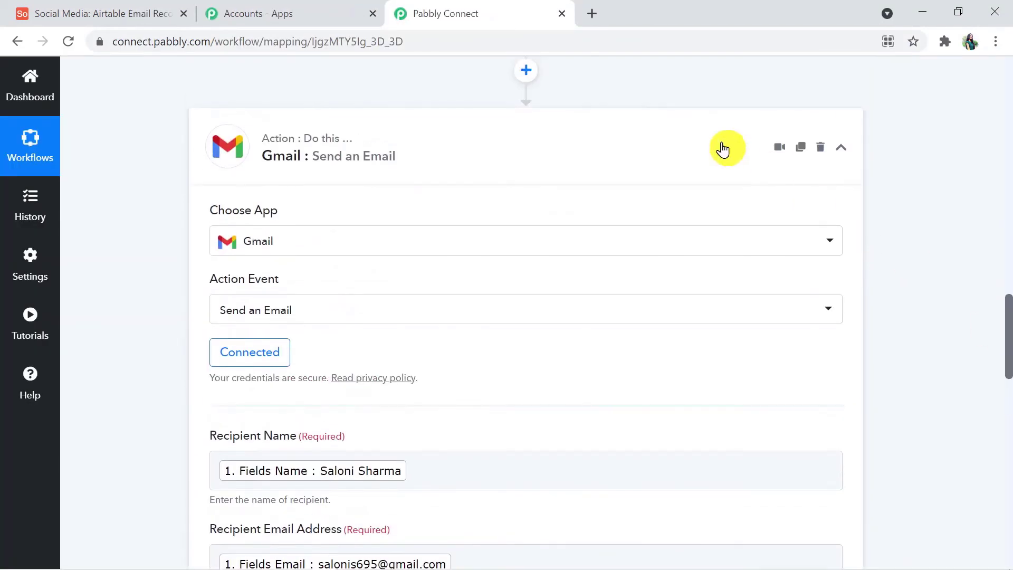
Step: Collapse the Gmail Send an Email and Airtable New Record in View cards
click(690, 167)
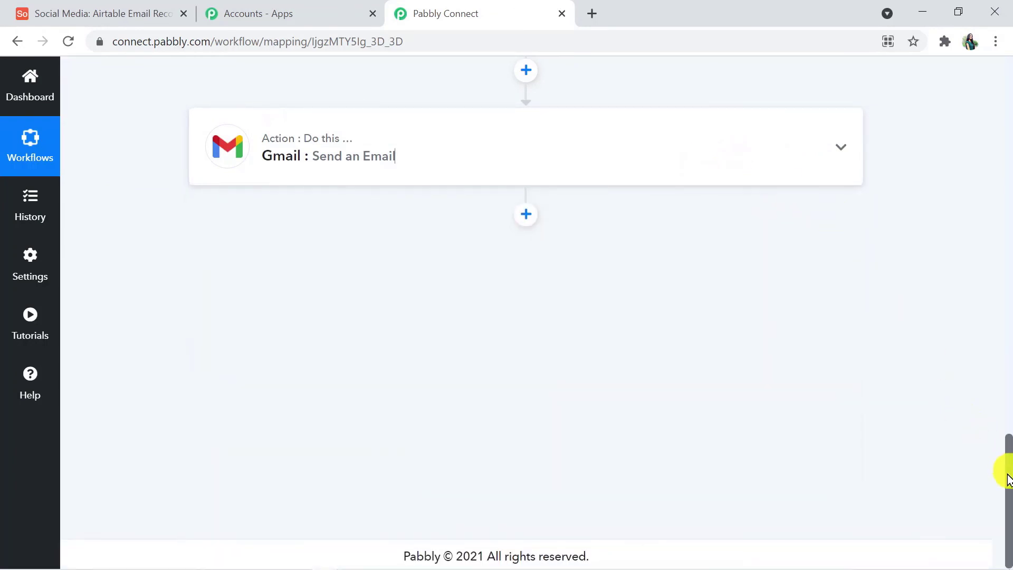
drag(1008, 460, 910, 140)
click(695, 153)
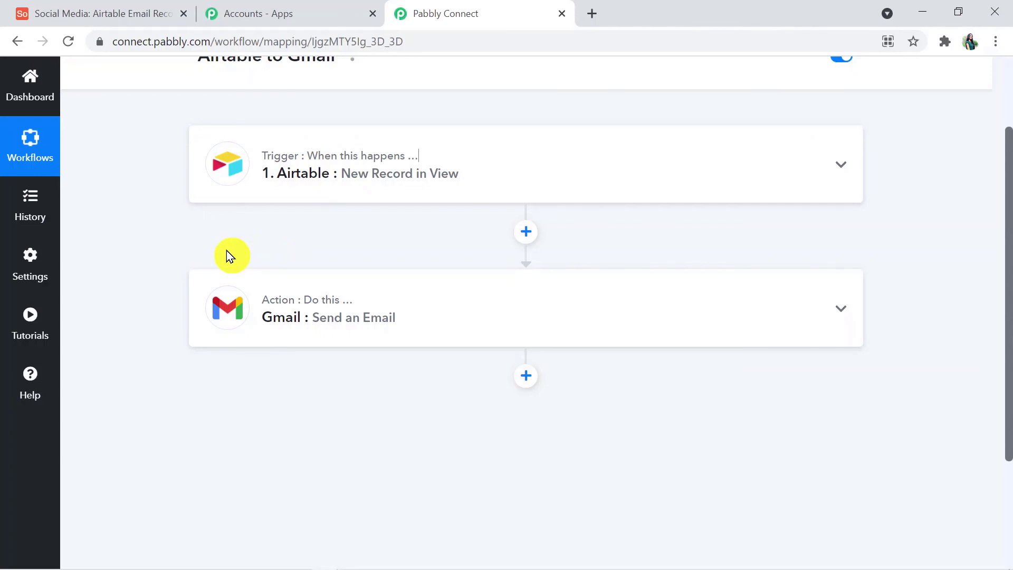
mouse_move(282, 308)
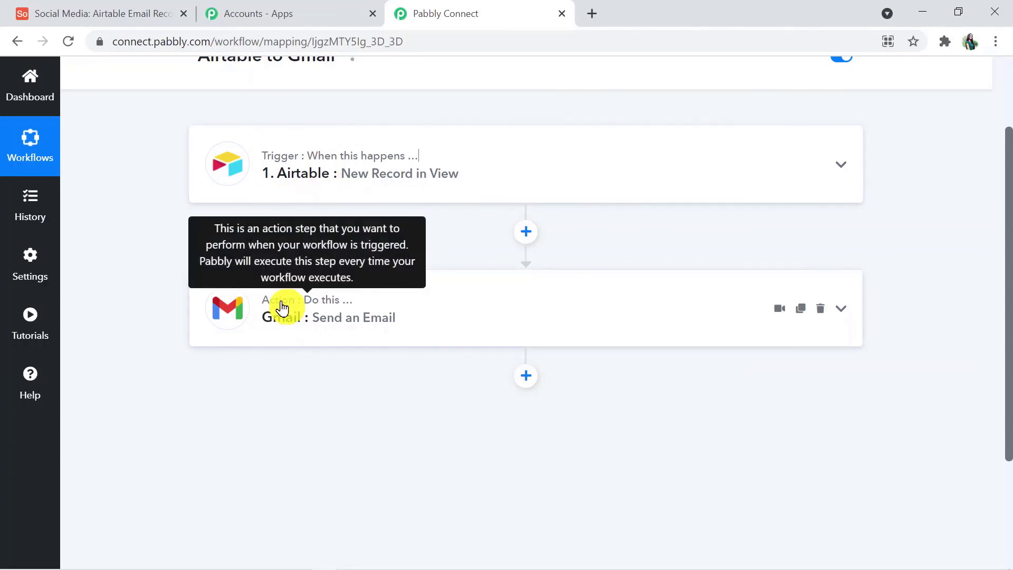